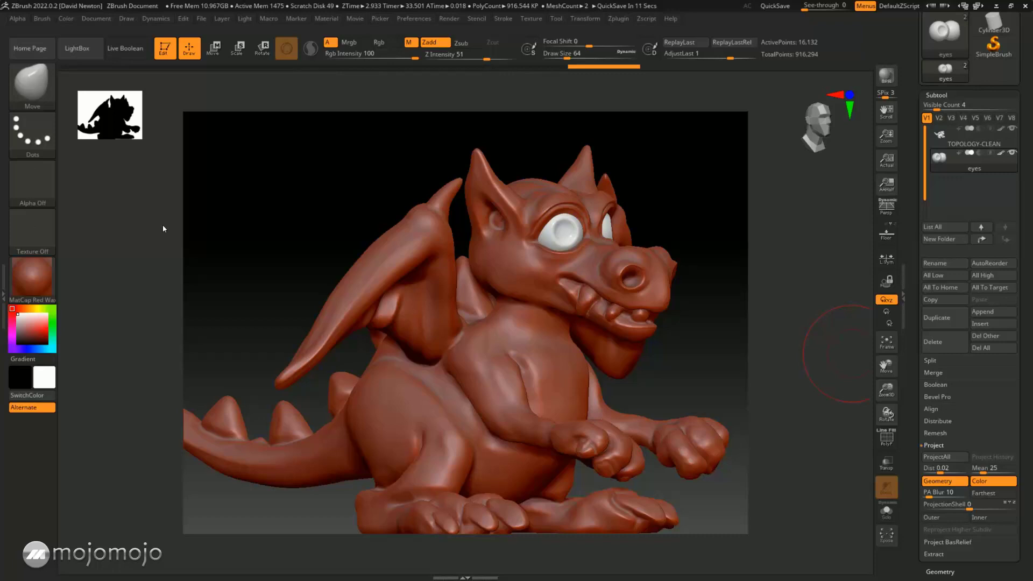
- Make the current brush affect colour only by enabling Rgb and turning off Zadd
click(379, 43)
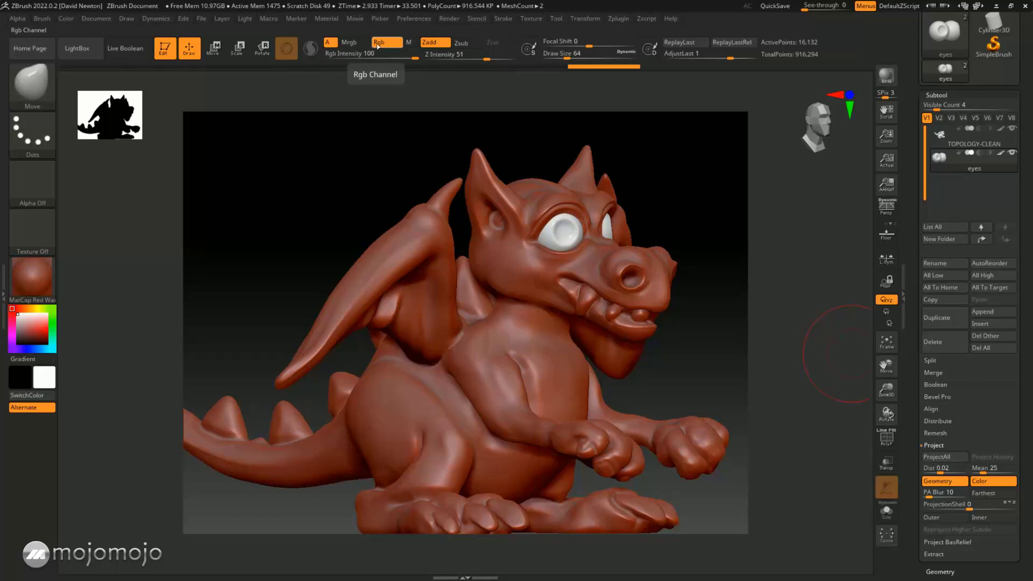
click(437, 48)
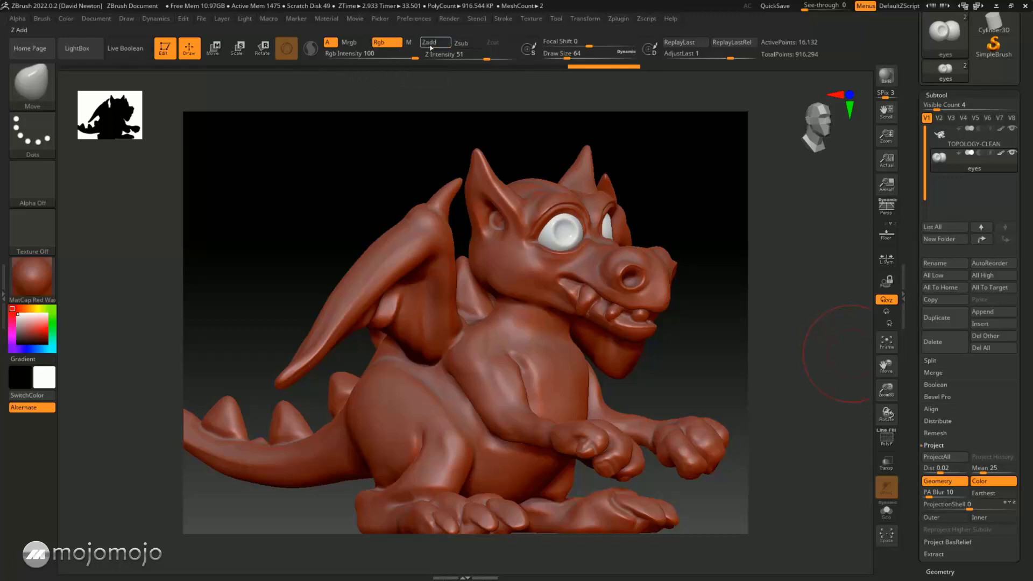
click(435, 47)
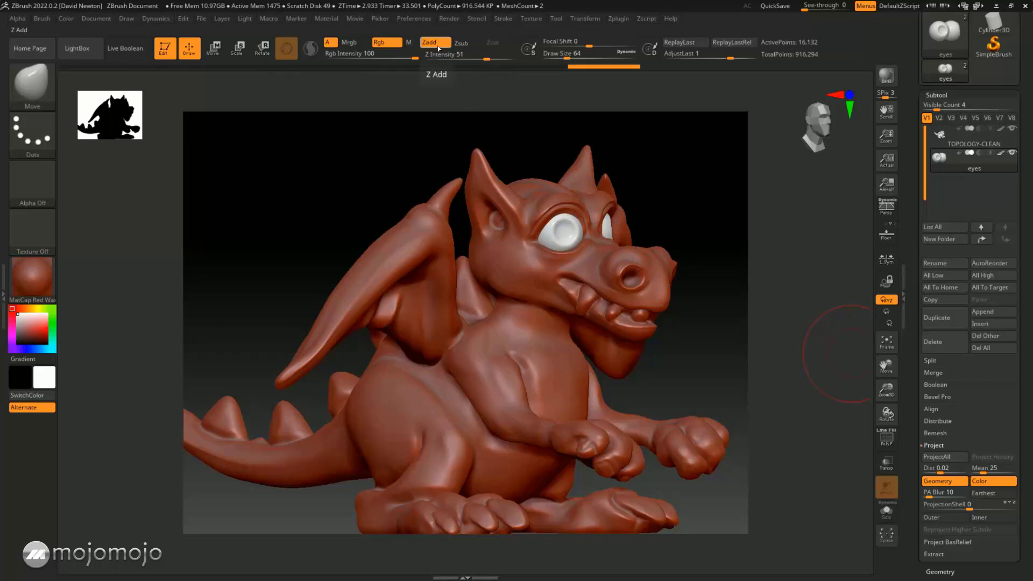
click(436, 45)
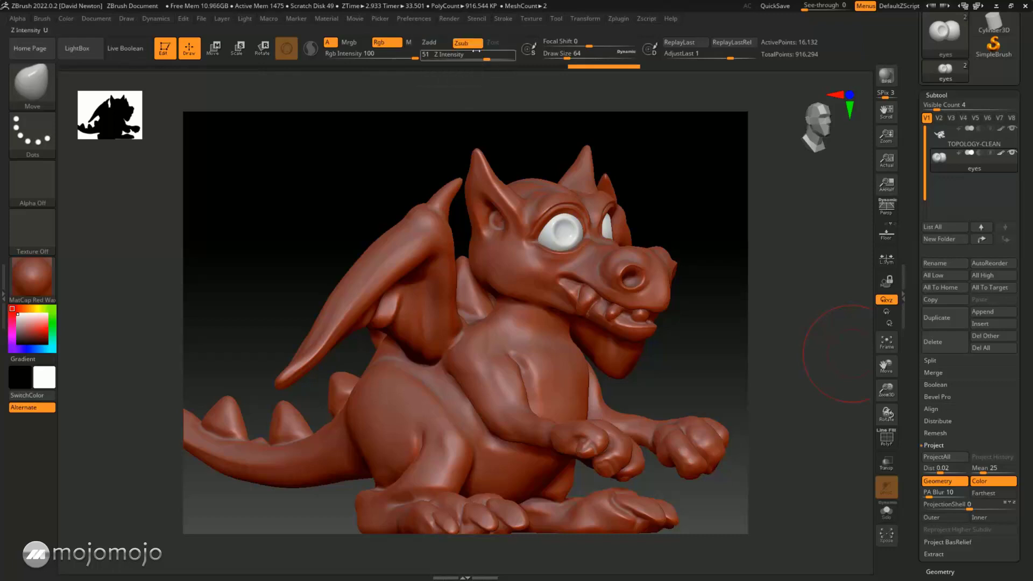
click(439, 45)
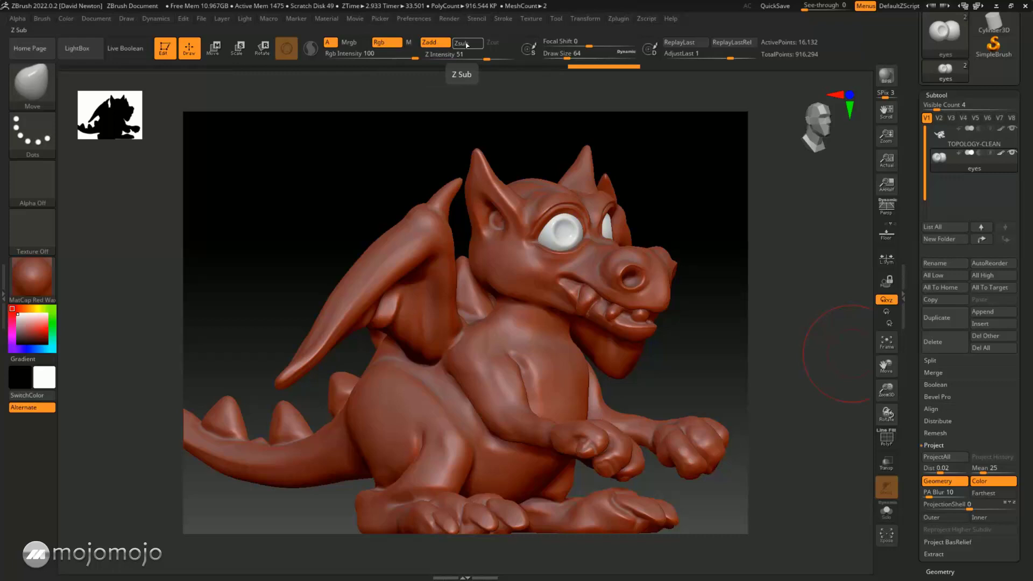
click(434, 45)
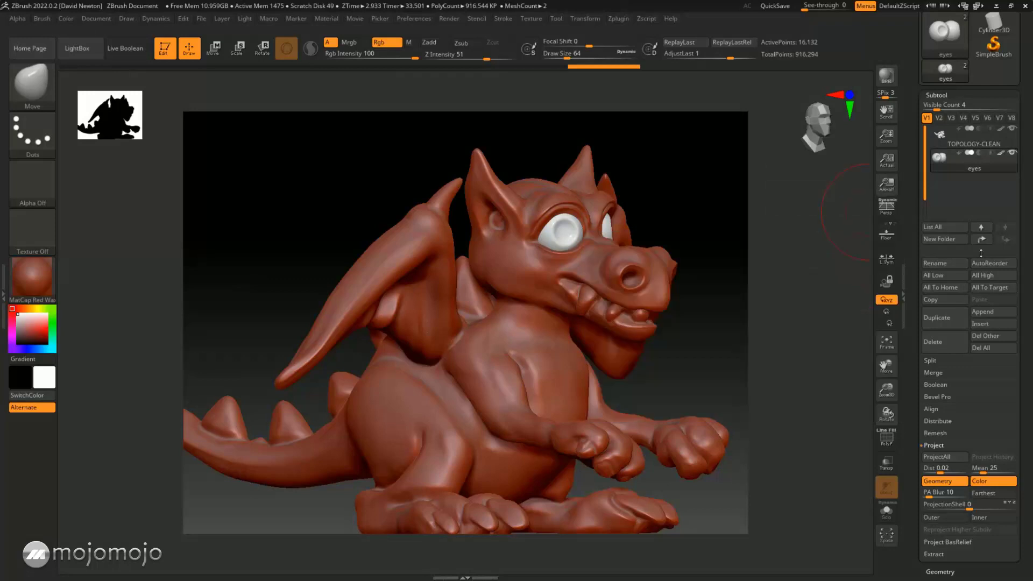
- Hide the TOPOLOGY-CLEAN subtool to isolate the eyes
click(1012, 128)
drag(774, 267, 708, 341)
alt+drag(615, 321, 468, 416)
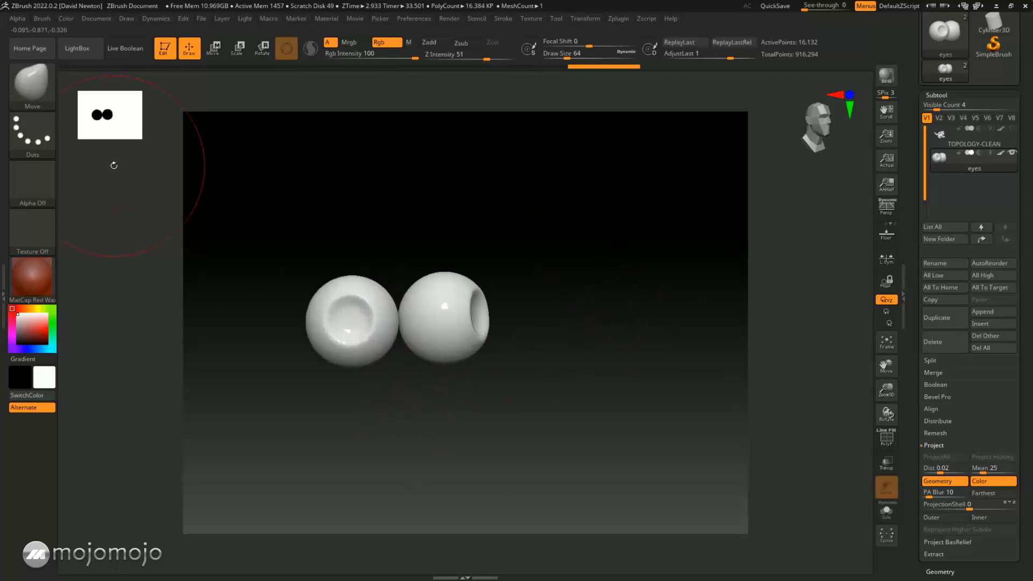
key(b)
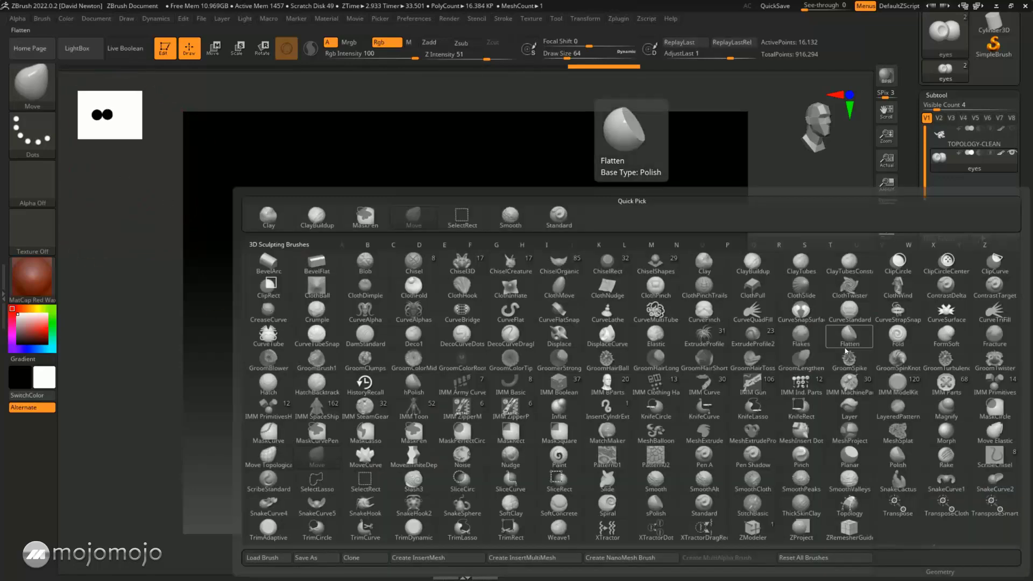
key(s)
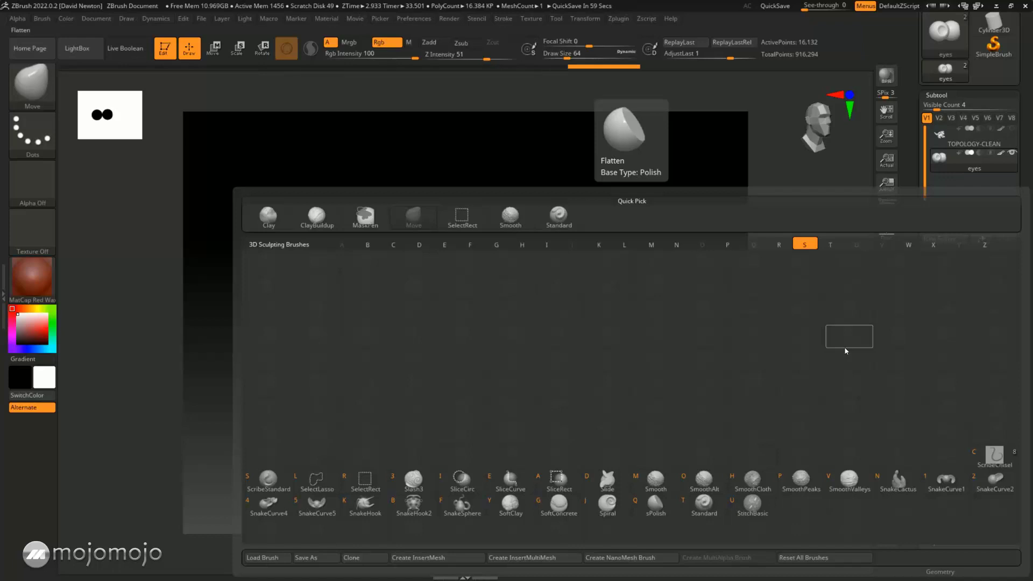
key(s)
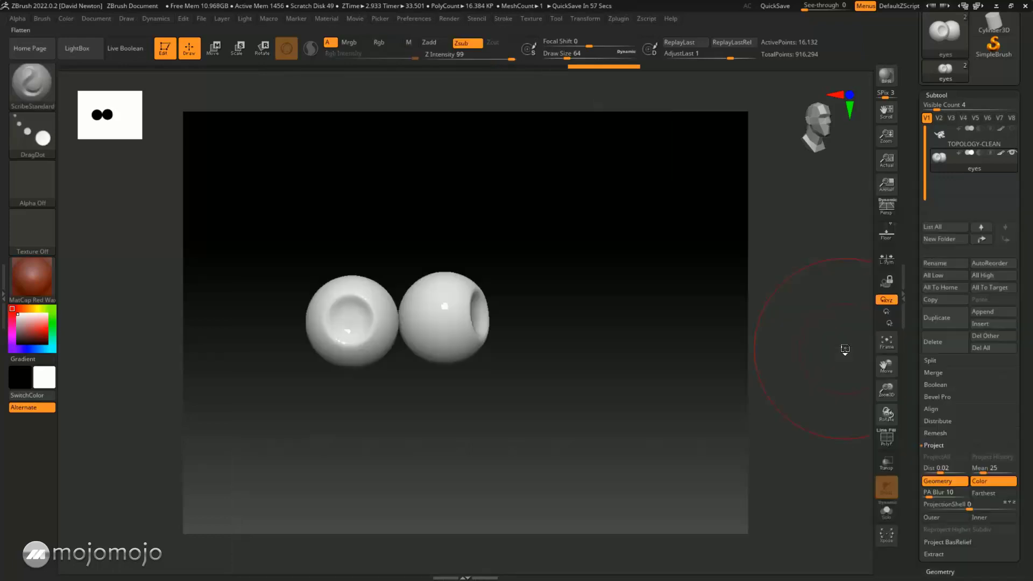
- Select the Standard brush and reduce its Draw Size to about 25
key(b)
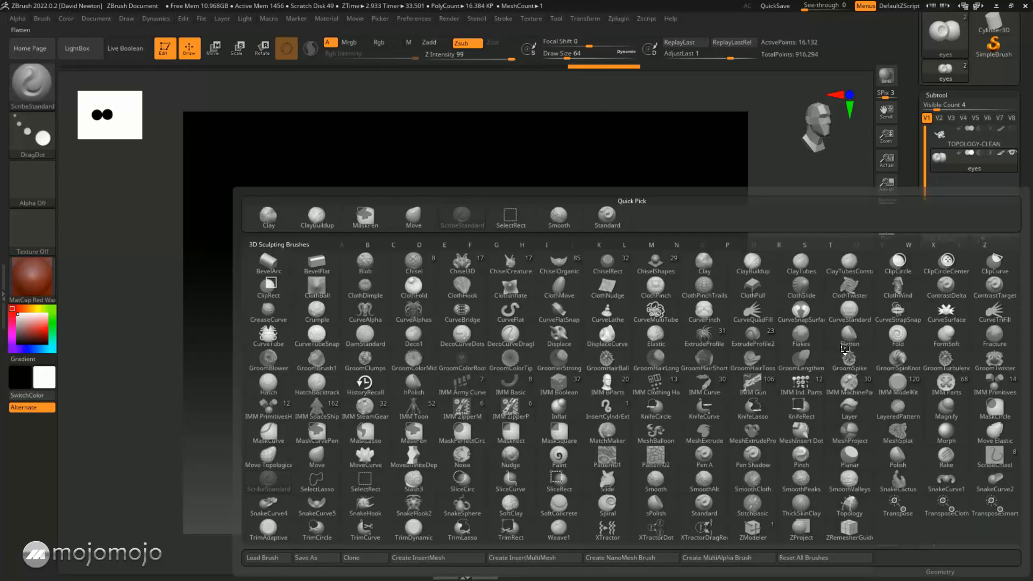
key(s)
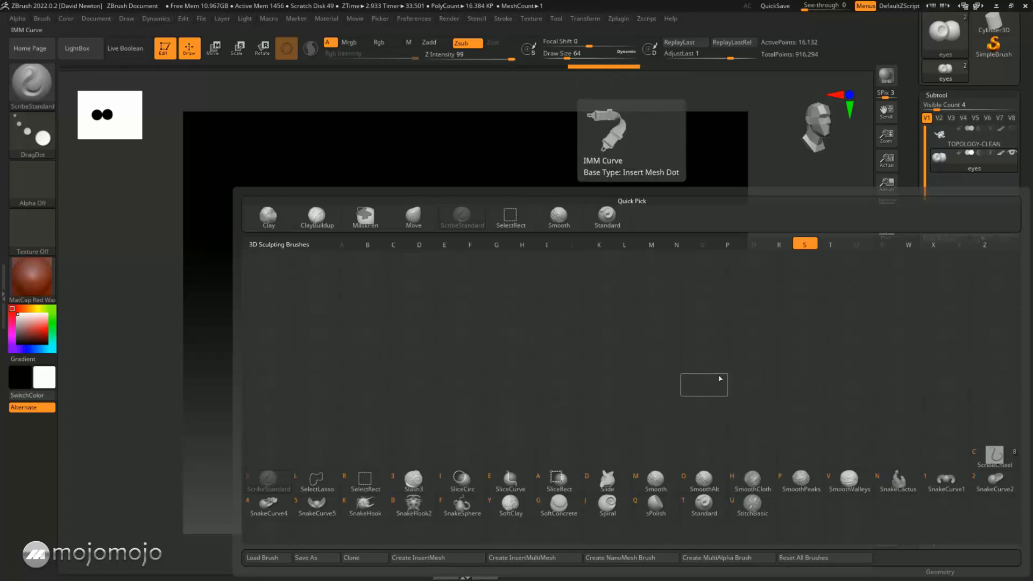
key(t)
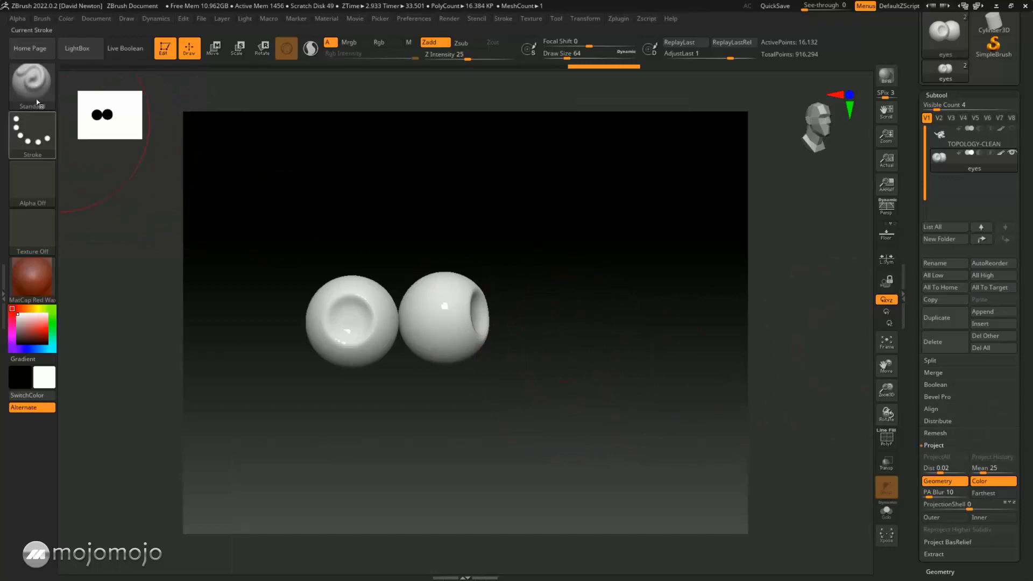
drag(27, 319, 15, 342)
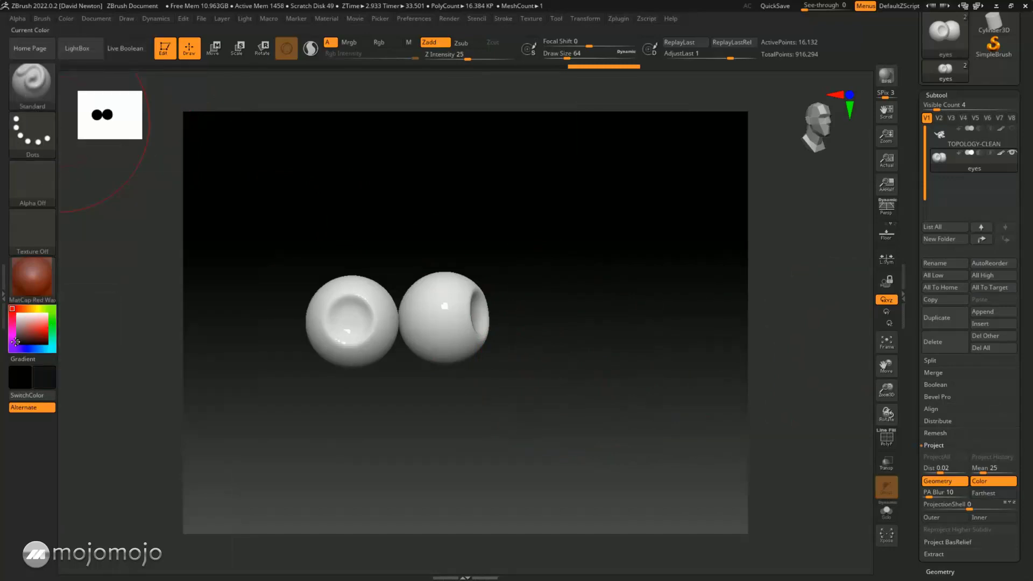
key(space)
drag(574, 256, 565, 253)
ctrl+shift+click(300, 323)
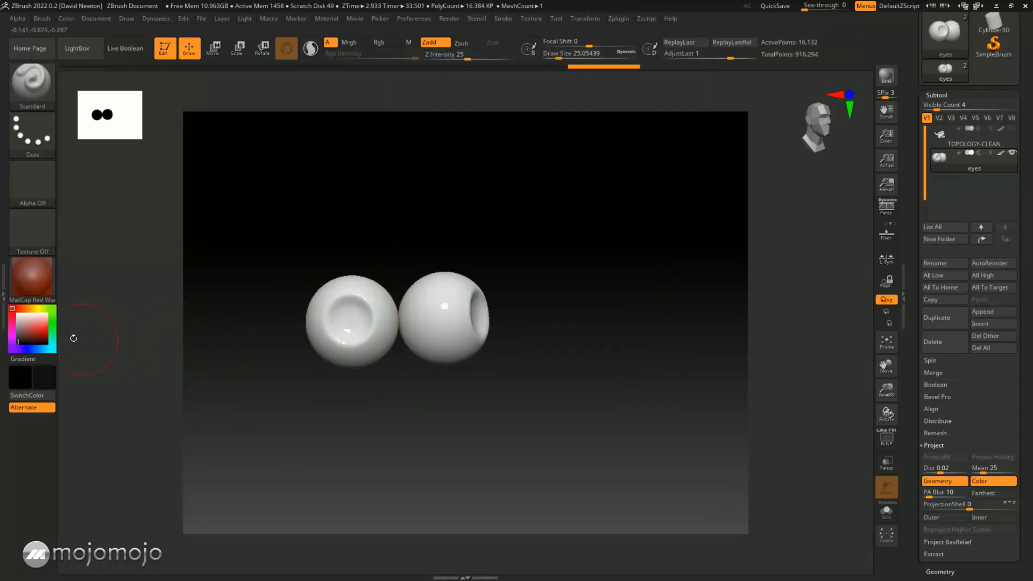
- Set the Standard brush to Rgb with Zadd off and fill the eyes with cream (R 226, G 209, B 186)
mouse_move(18, 330)
mouse_down()
mouse_move(11, 322)
mouse_move(28, 308)
mouse_move(28, 317)
mouse_up()
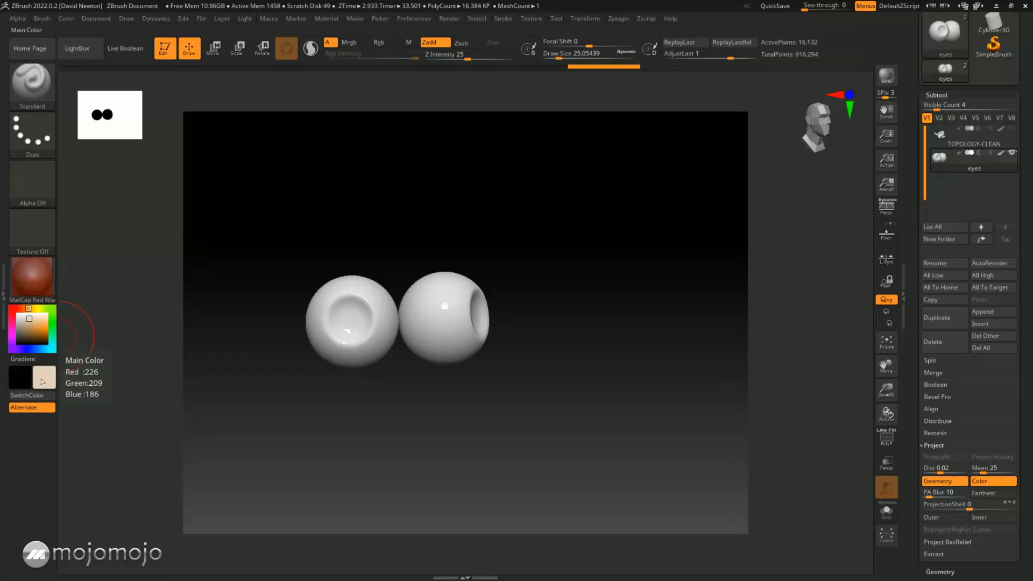
click(379, 42)
click(432, 43)
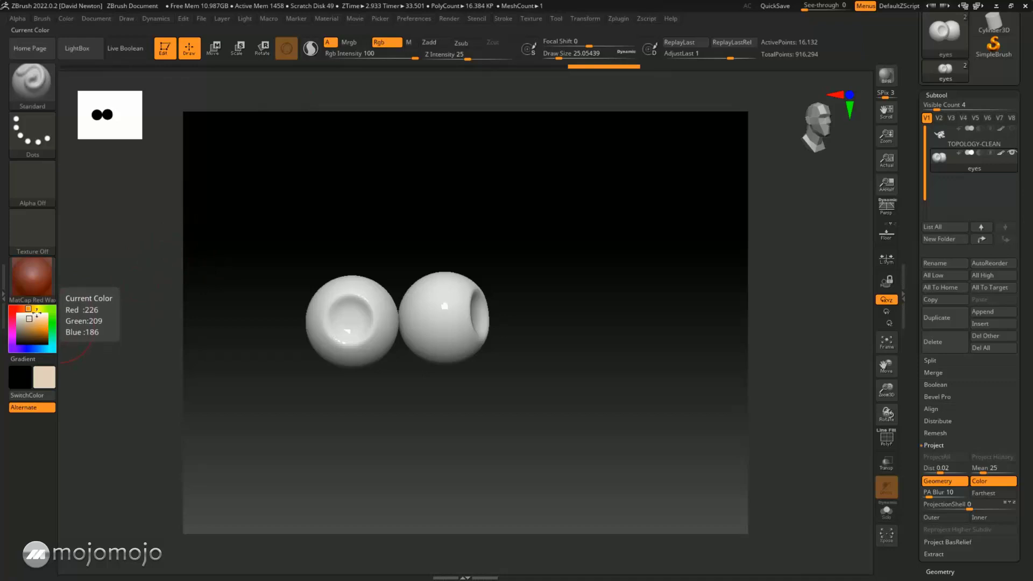
click(68, 20)
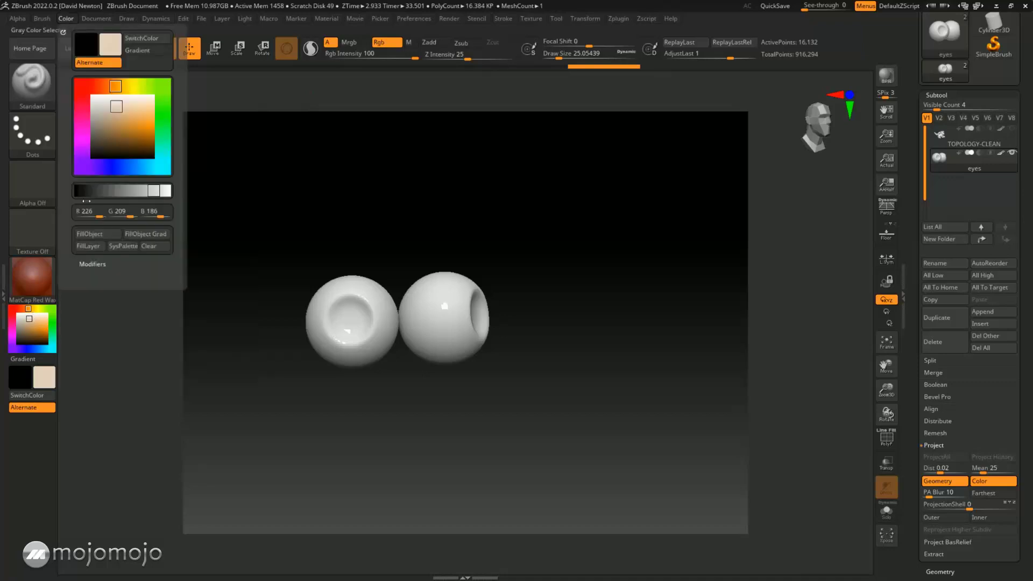
click(90, 234)
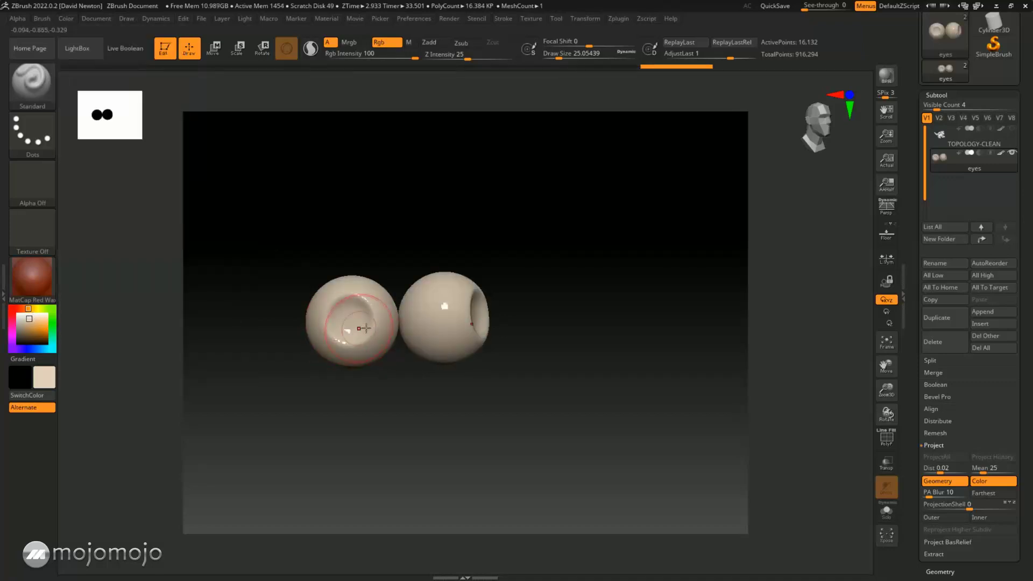
- Set the brush colour to black and try painting a pupil inside the eye's recess, undoing the strokes
drag(27, 319, 14, 344)
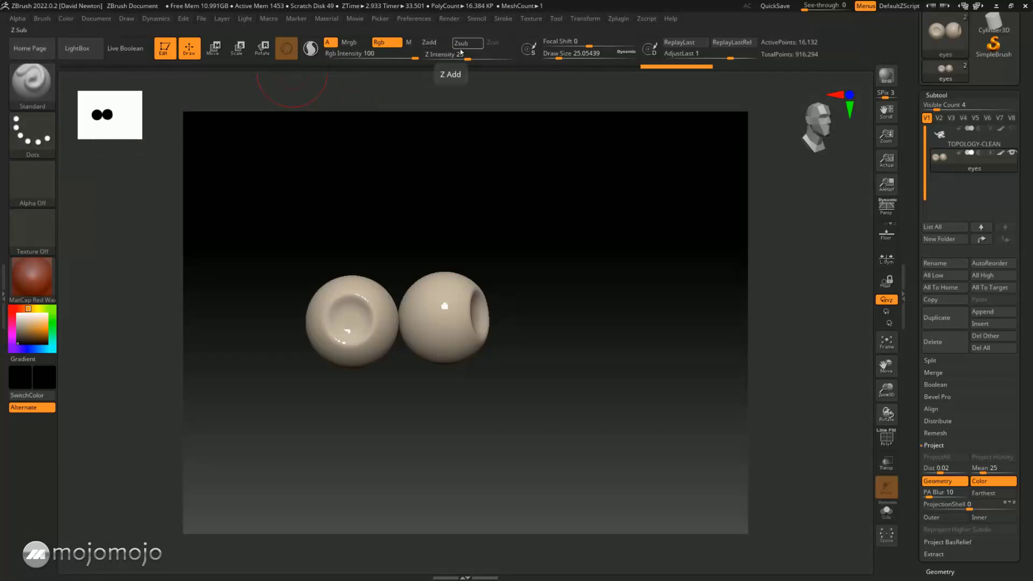
click(351, 319)
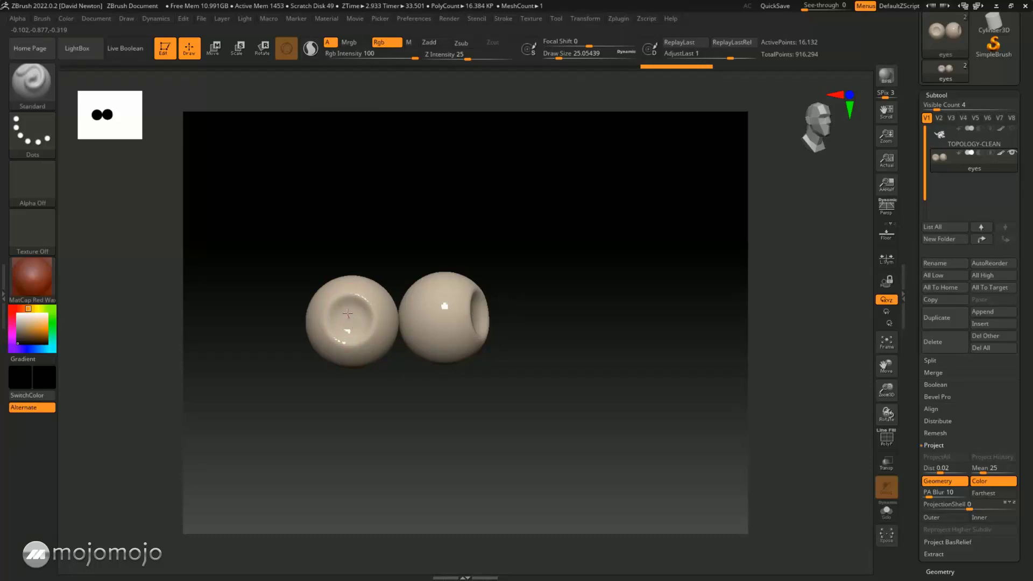
drag(348, 313, 348, 308)
key(ctrl+z)
key(ctrl+z)
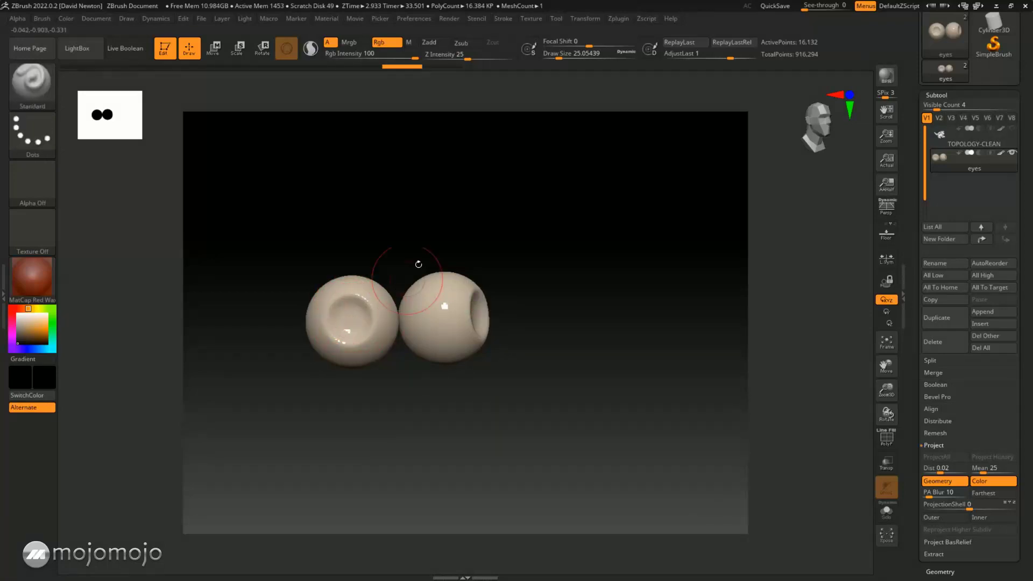
- Switch the stroke type to DragDot and try placing a black pupil in the eye's recess, undoing the dot
alt+drag(593, 301, 610, 299)
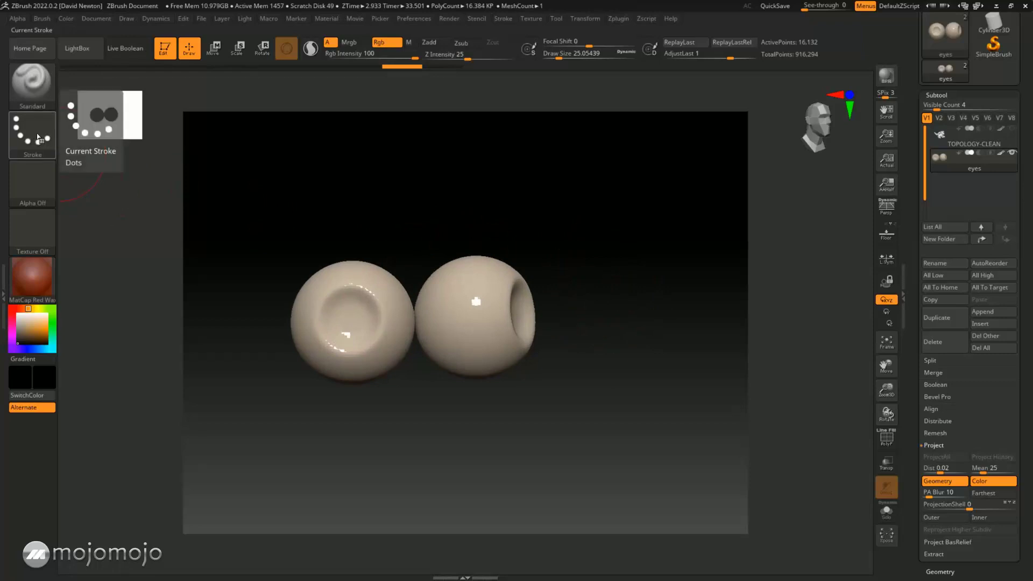
click(37, 138)
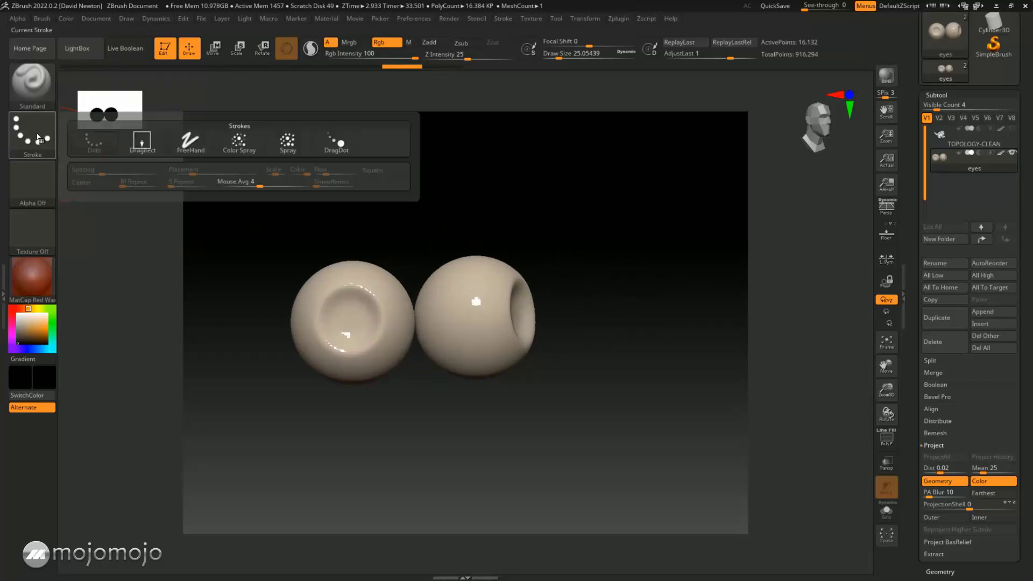
click(335, 141)
mouse_move(353, 329)
mouse_down()
mouse_move(348, 291)
mouse_move(350, 320)
mouse_up()
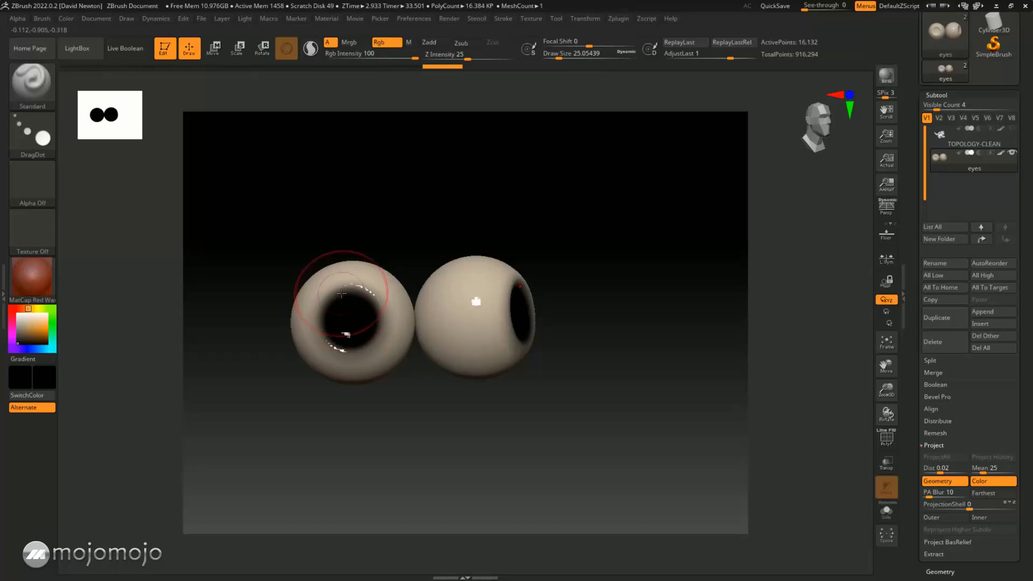
key(ctrl)
key(ctrl+z)
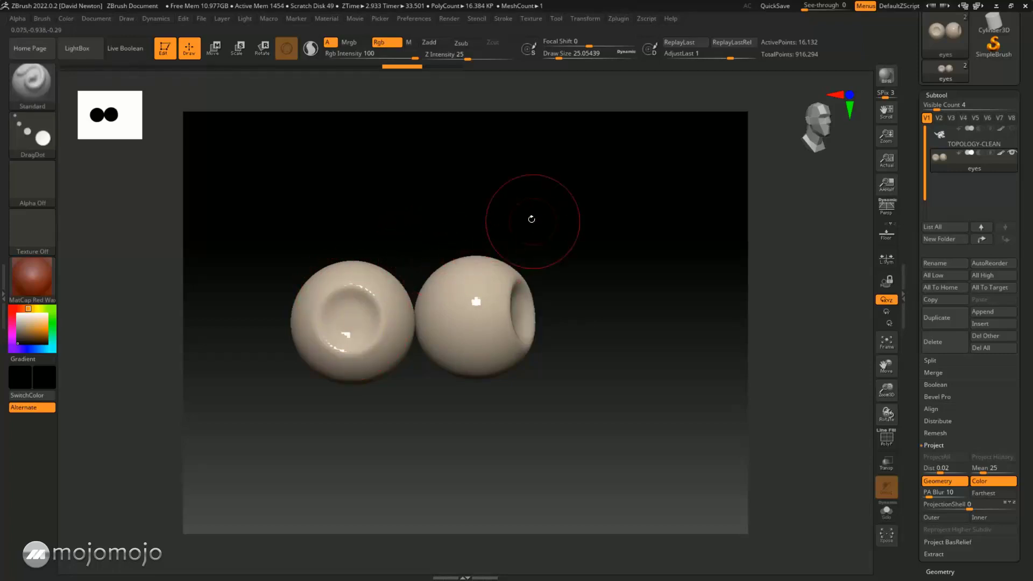
- Set Focal Shift to -95 and Draw Size to about 13, and test a hard-edged black pupil, undoing each dot
drag(588, 46, 548, 43)
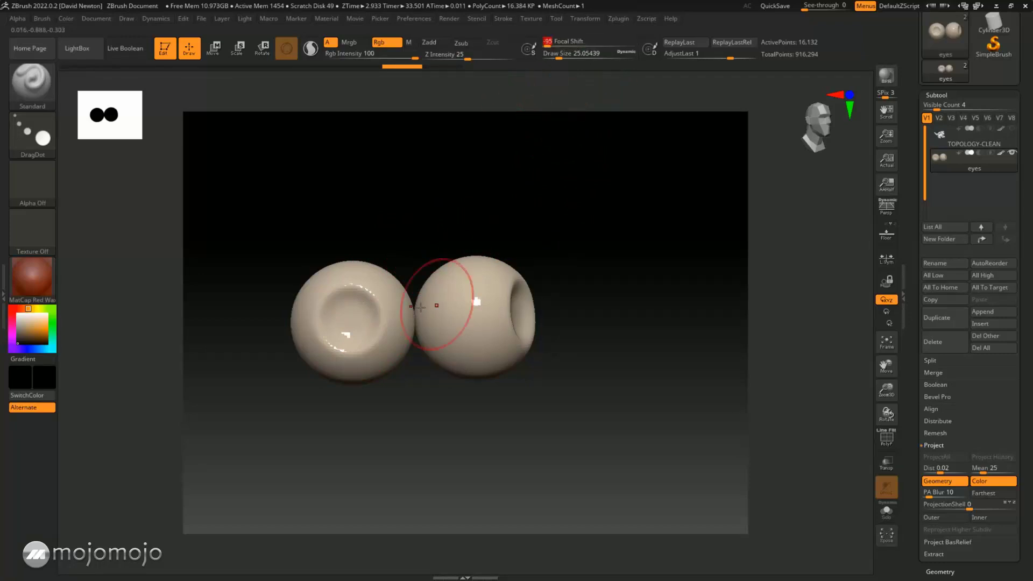
drag(553, 60, 551, 59)
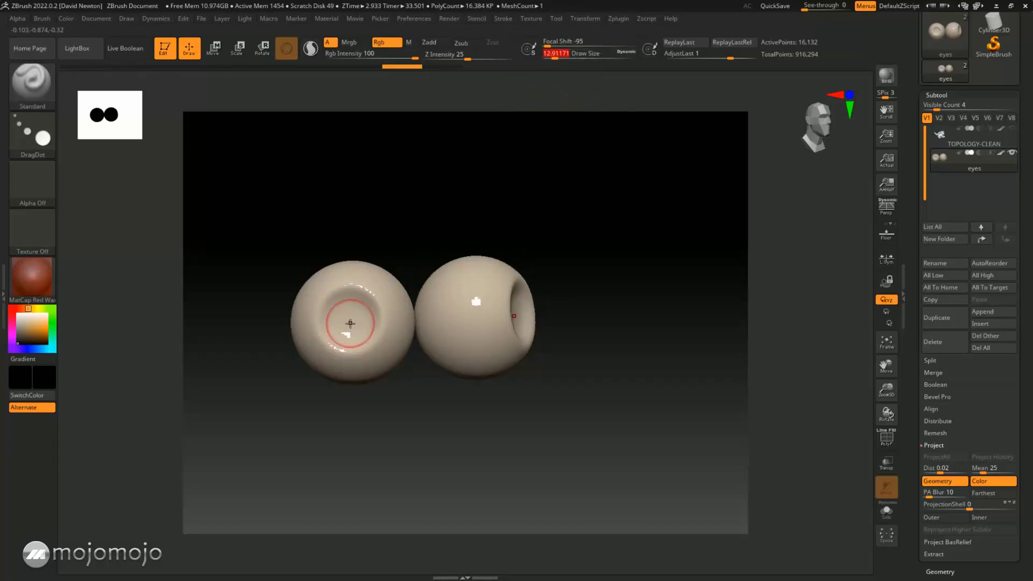
drag(348, 321, 349, 314)
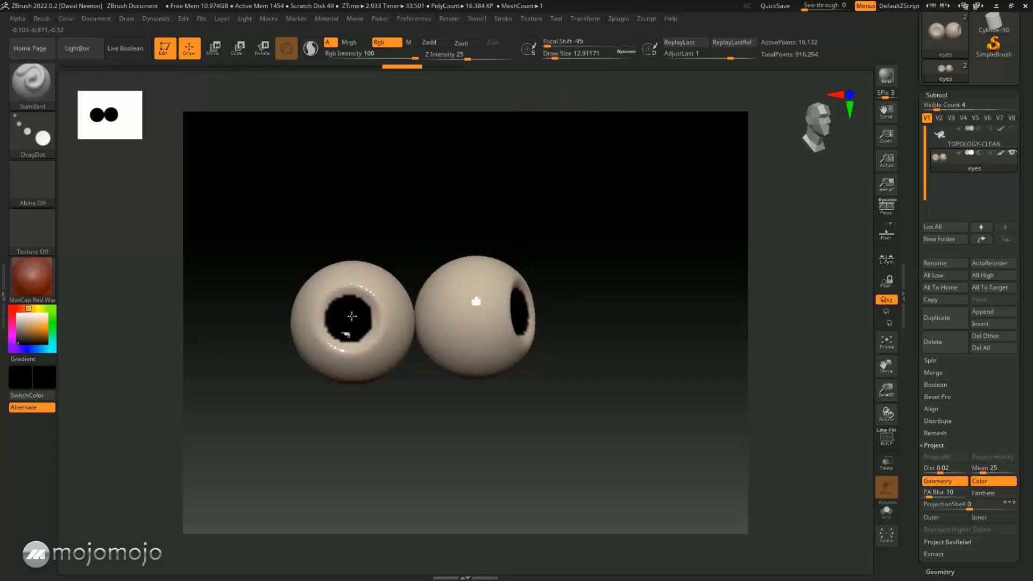
key(ctrl+z)
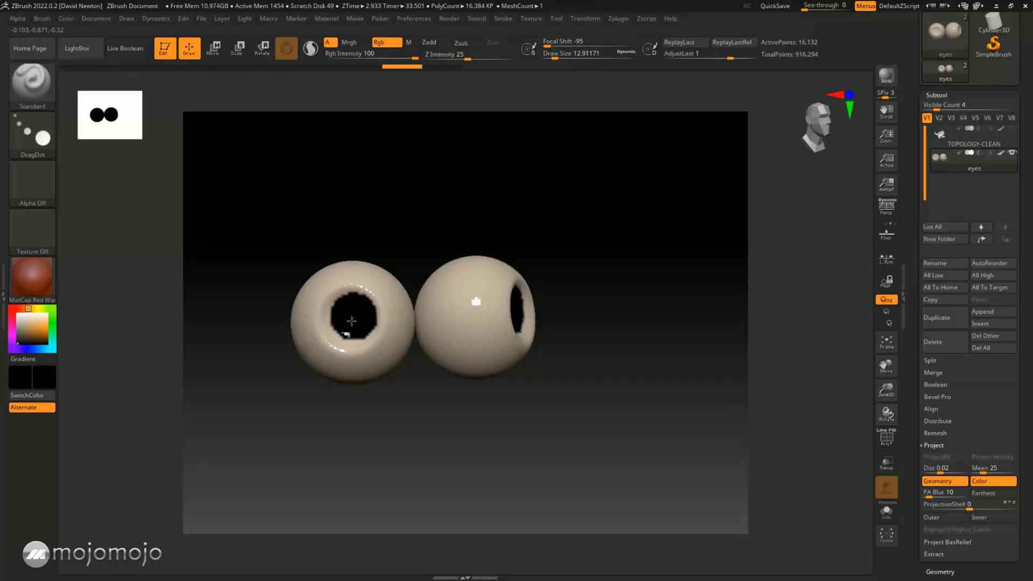
drag(352, 321, 350, 323)
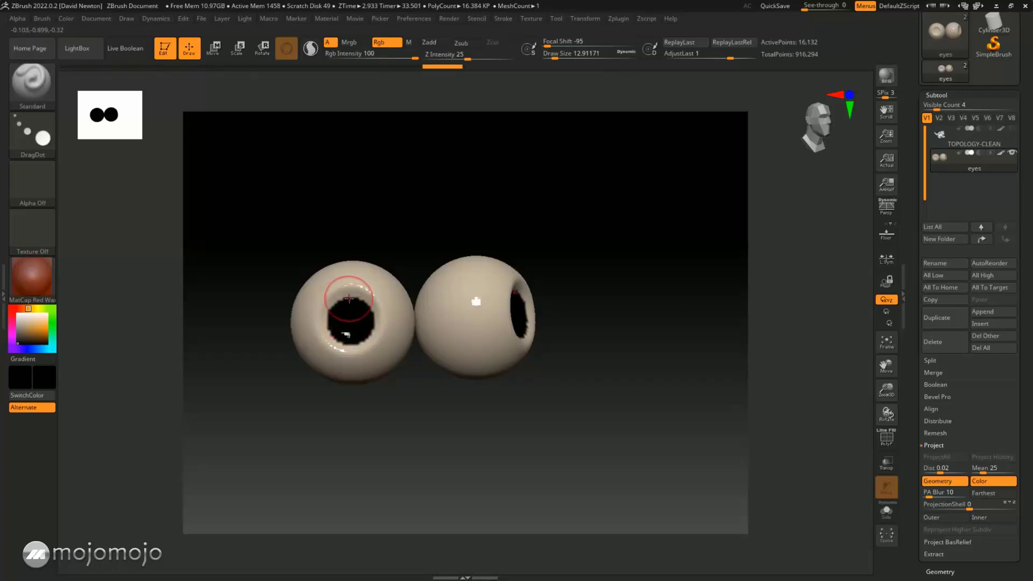
key(ctrl+z)
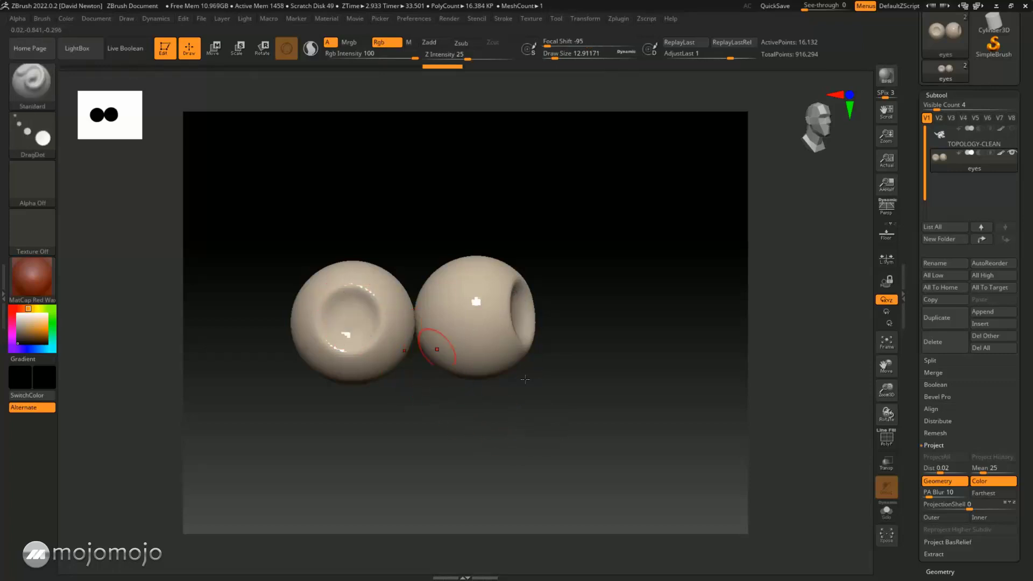
- Subdivide the eyes mesh three times to reach subdivision level 4
scroll(940, 456, down, 5)
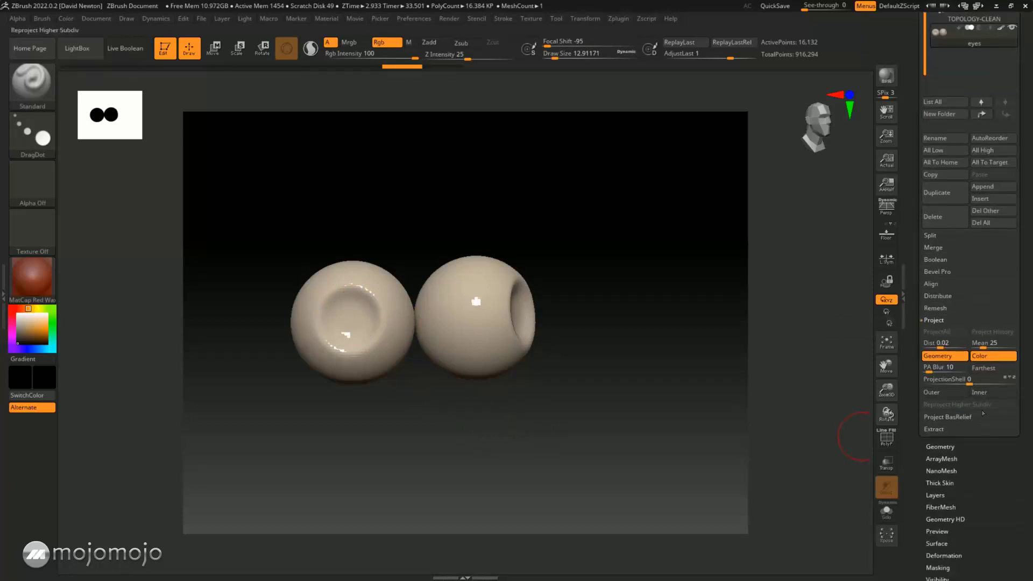
click(941, 447)
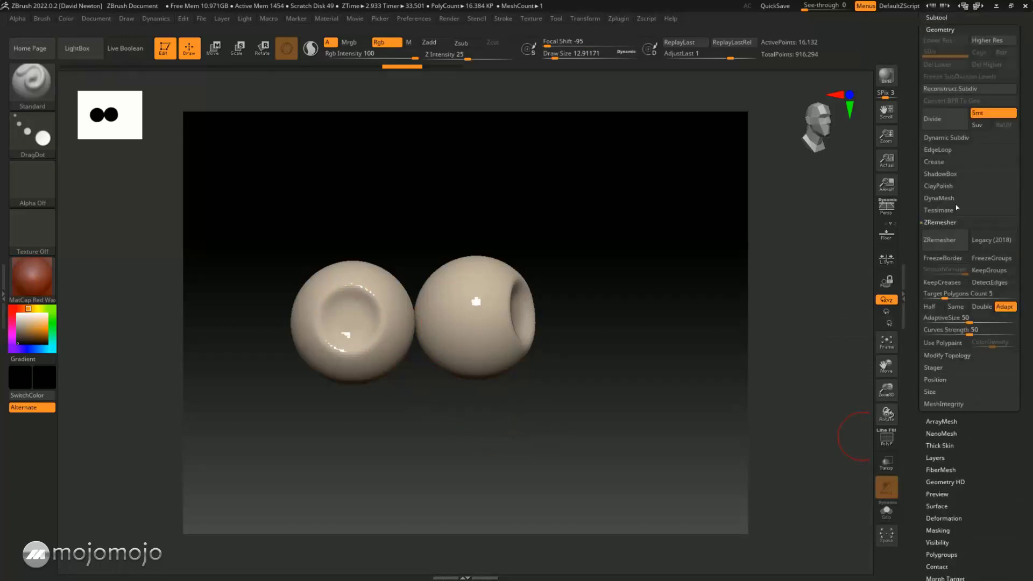
click(942, 123)
click(943, 123)
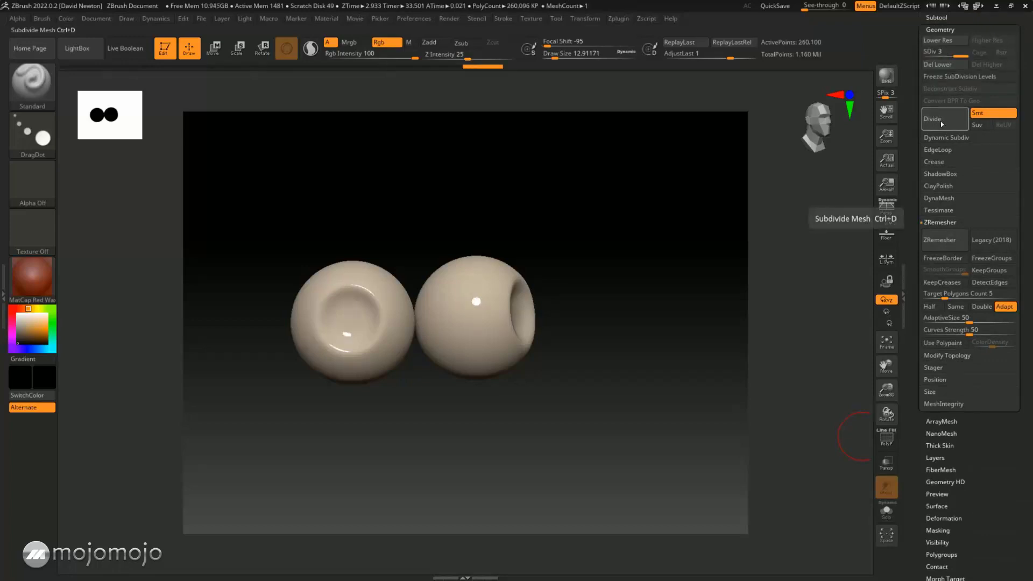
click(942, 123)
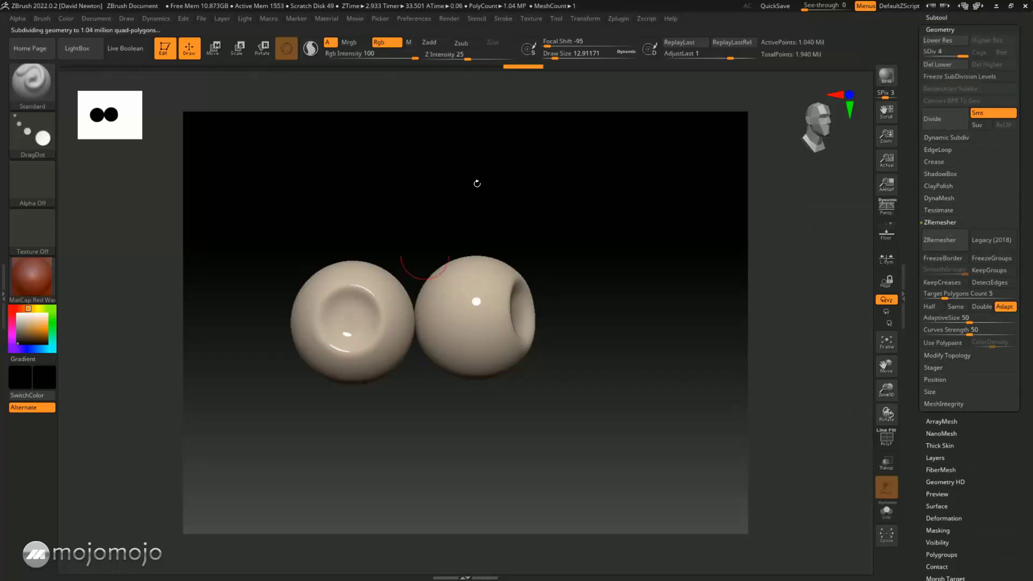
- Set Focal Shift to -68 and Draw Size to about 15.55, and place a black pupil in the eye's recess
drag(546, 47, 549, 45)
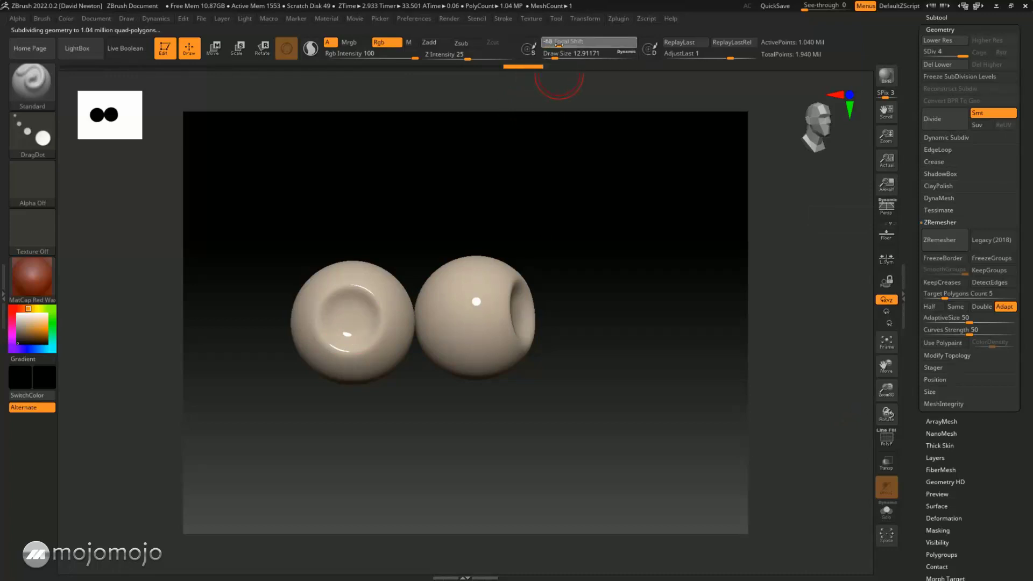
drag(554, 57, 557, 56)
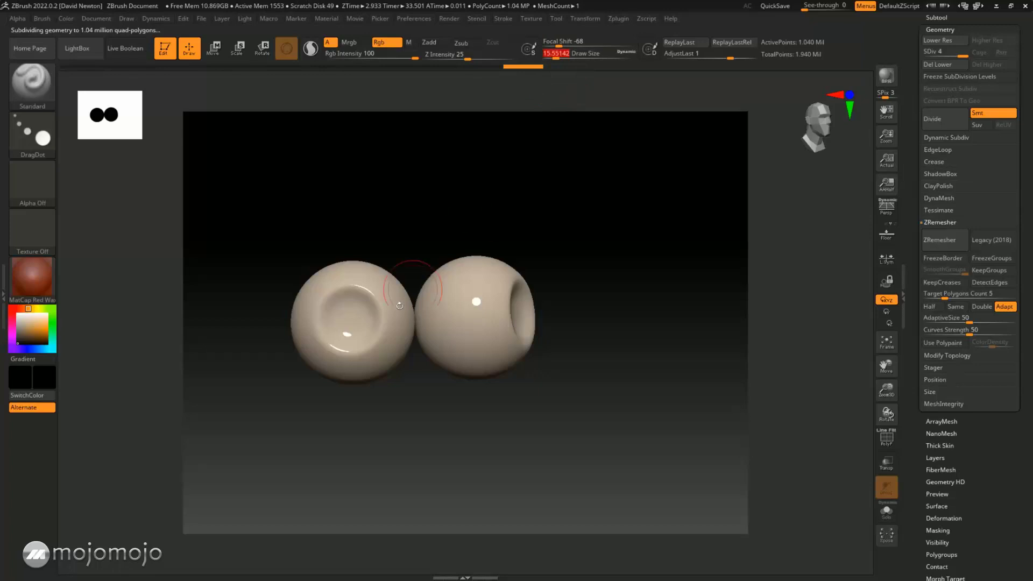
click(349, 325)
drag(348, 324, 352, 315)
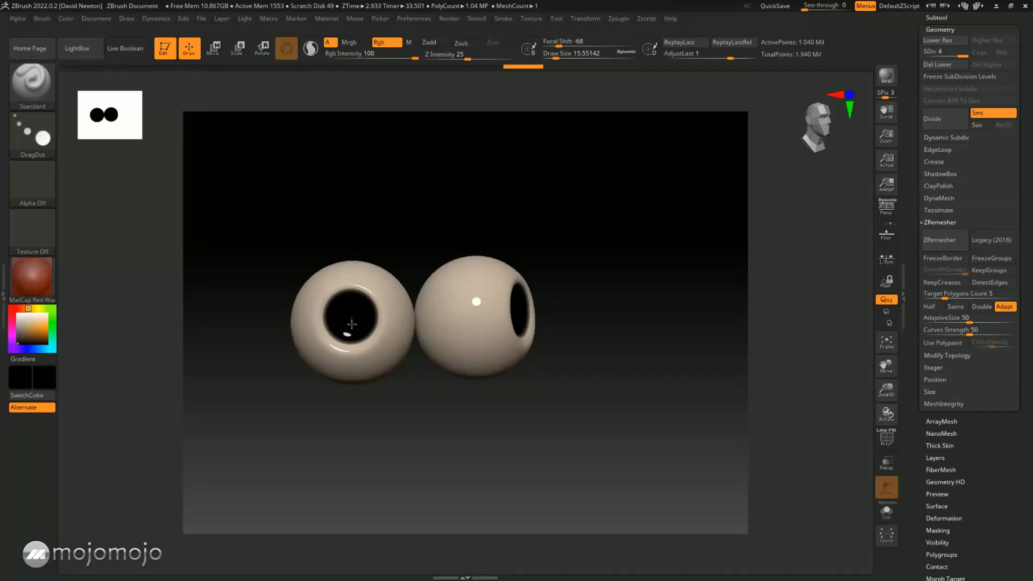
drag(657, 380, 669, 335)
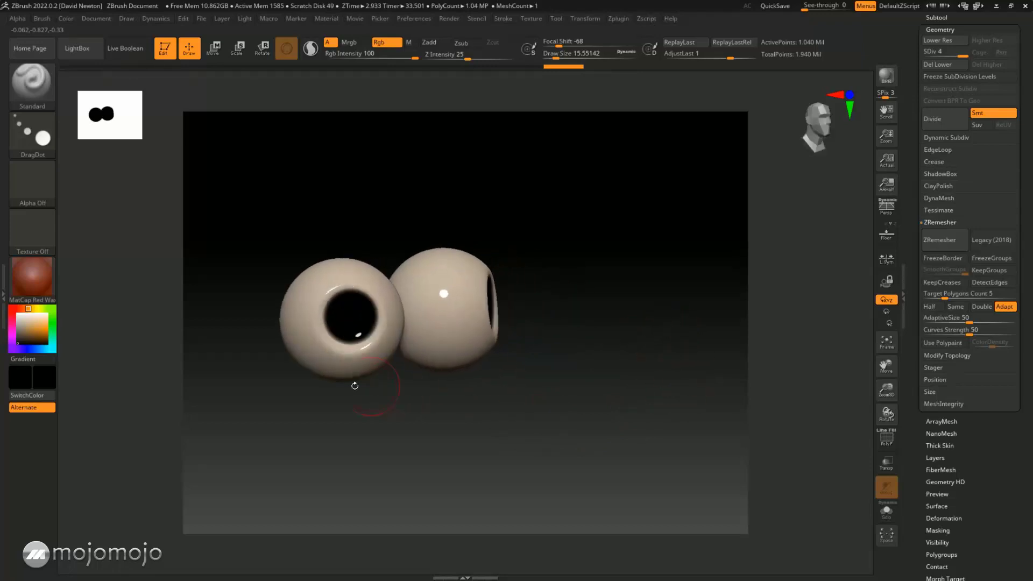
- Set the main colour to white and make the TOPOLOGY-CLEAN dragon body the active subtool
drag(32, 327, 17, 314)
alt+drag(653, 324, 600, 281)
drag(1028, 171, 1026, 226)
click(943, 152)
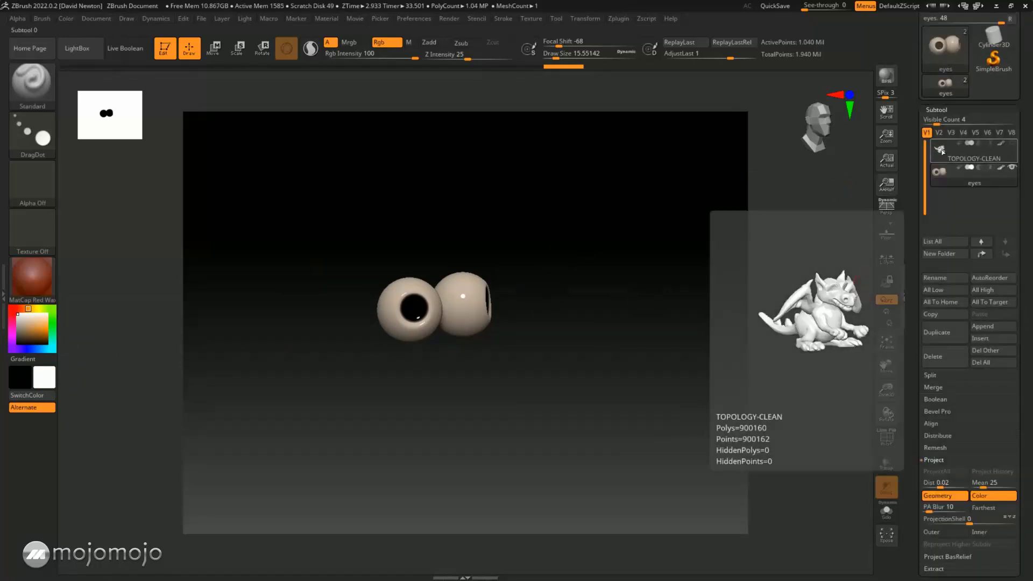
click(942, 152)
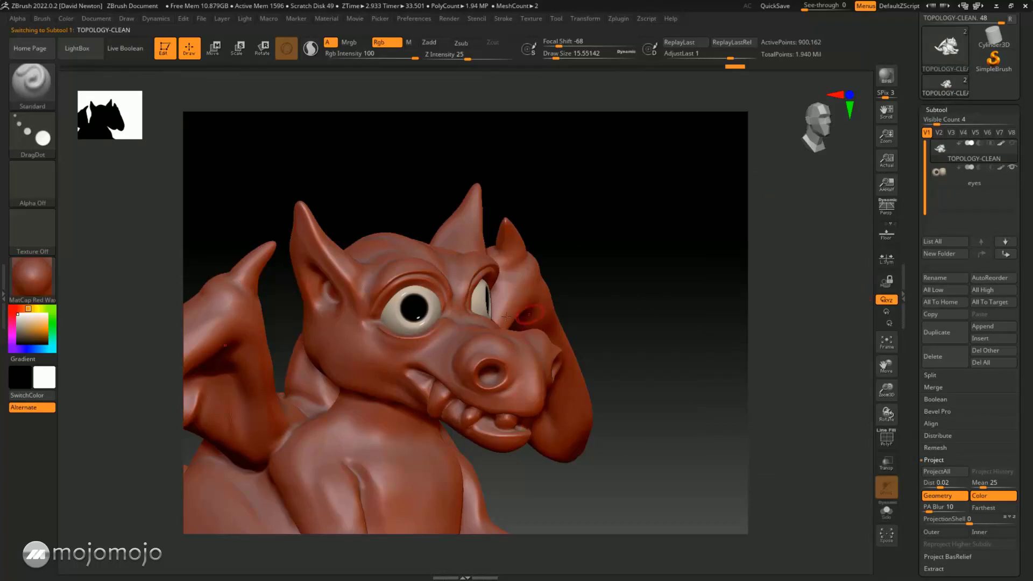
alt+drag(680, 310, 631, 284)
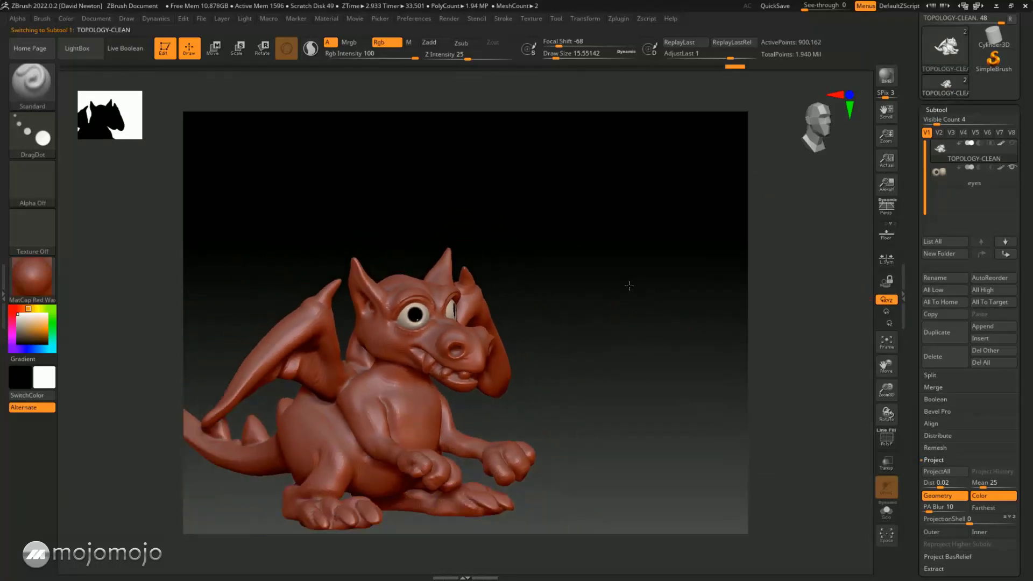
alt+drag(603, 324, 656, 286)
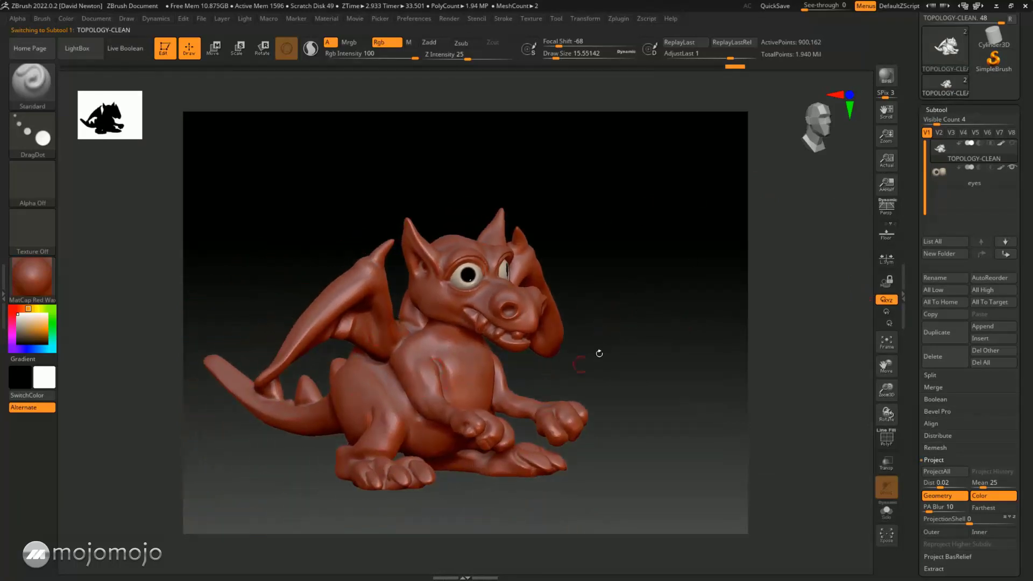
- Choose BasicMaterial and fill the dragon body with it using only the material channel
click(48, 330)
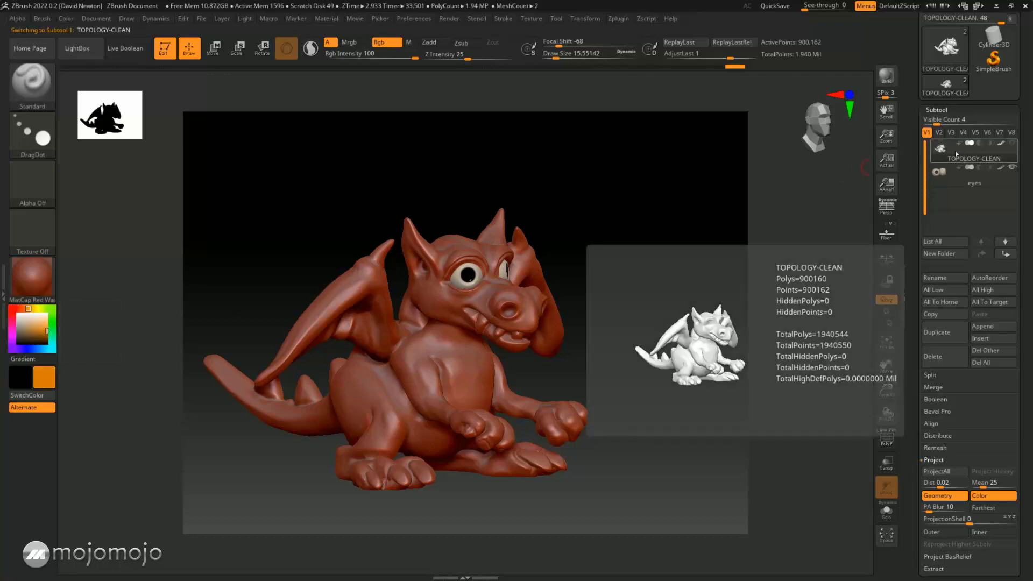
click(36, 283)
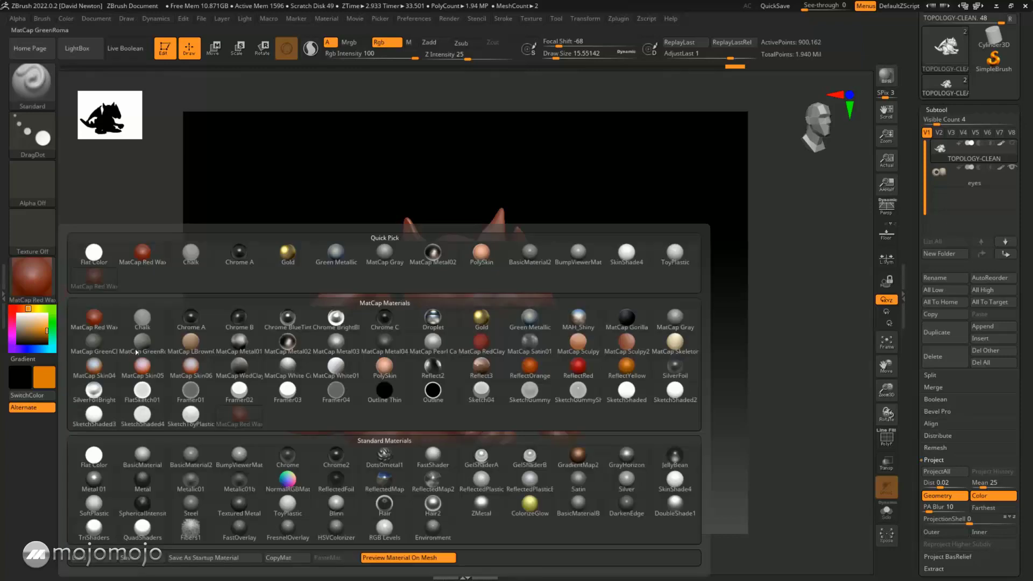
click(151, 460)
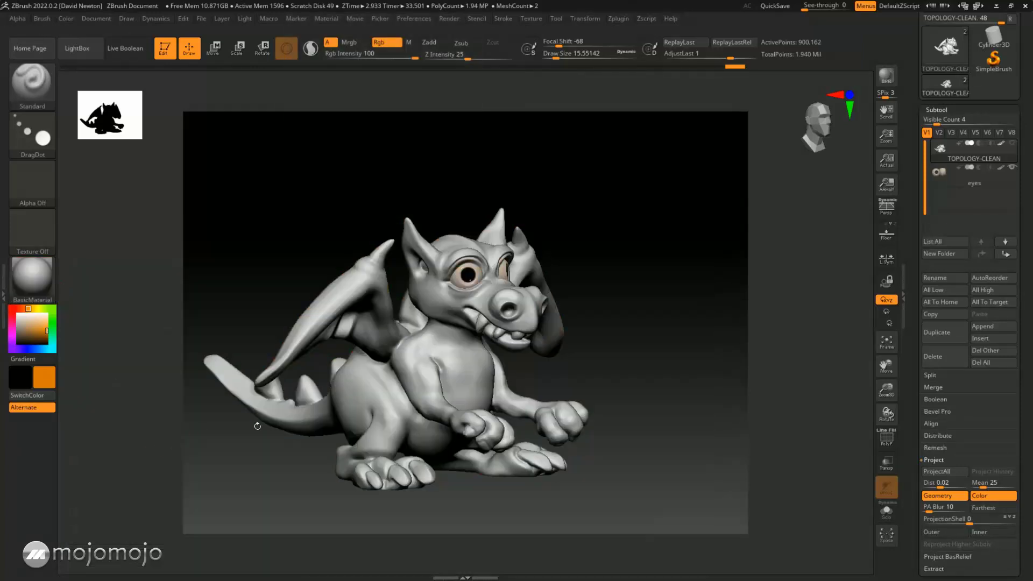
click(45, 320)
click(20, 323)
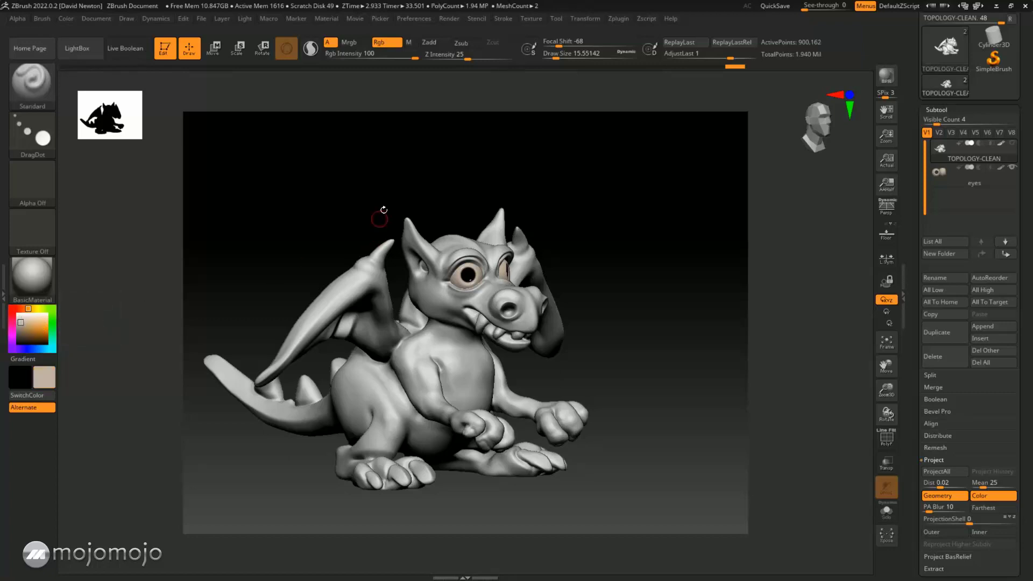
mouse_move(377, 69)
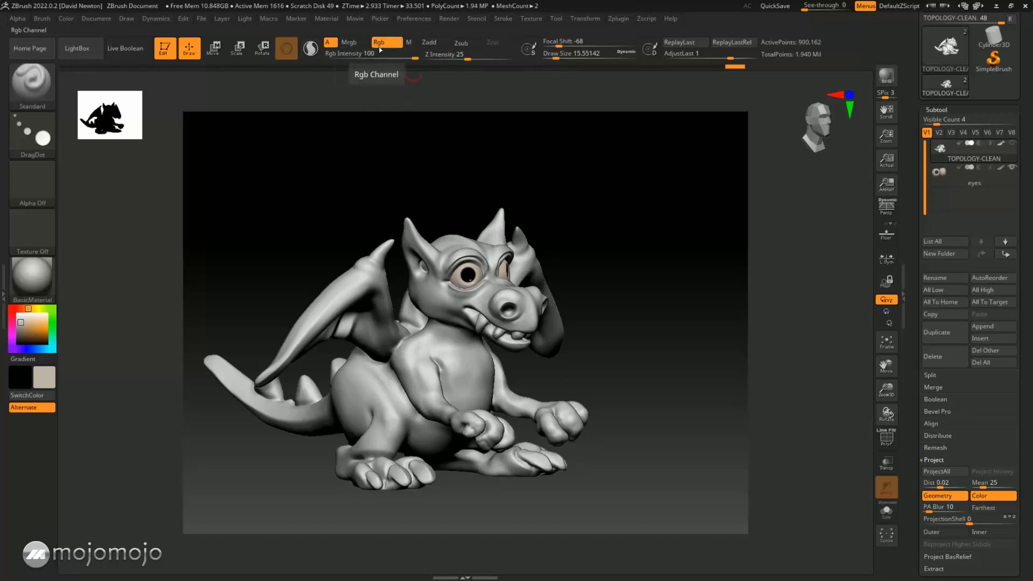
click(409, 44)
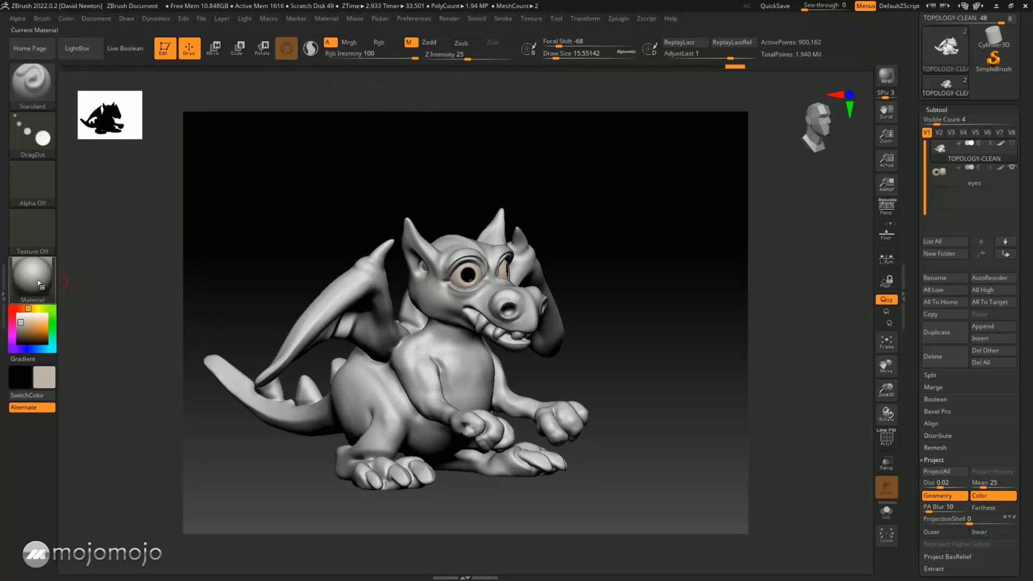
click(63, 18)
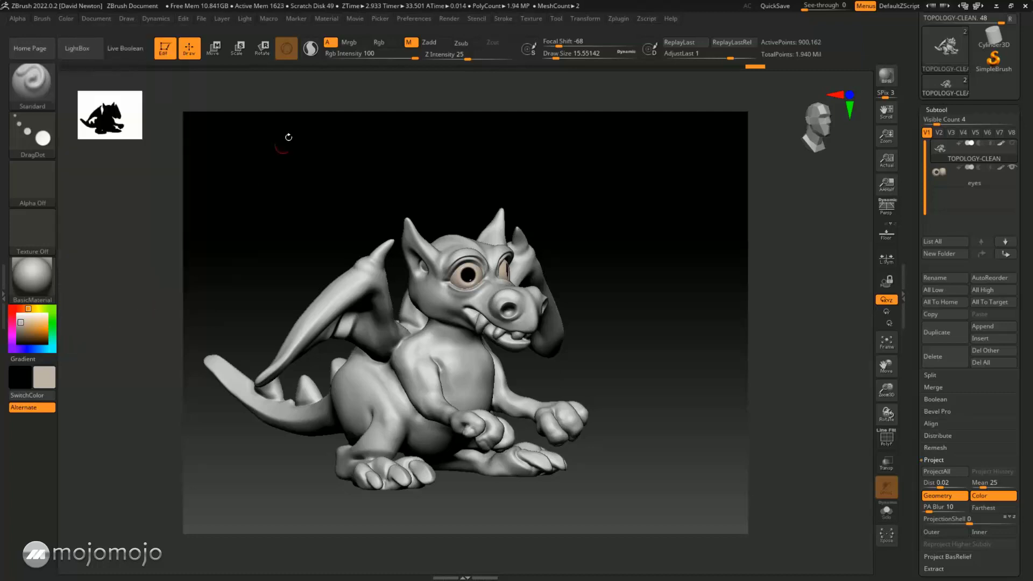
- Switch to the RGB channel only and fill the dragon body with dark green (R 46, G 123, B 39)
click(386, 42)
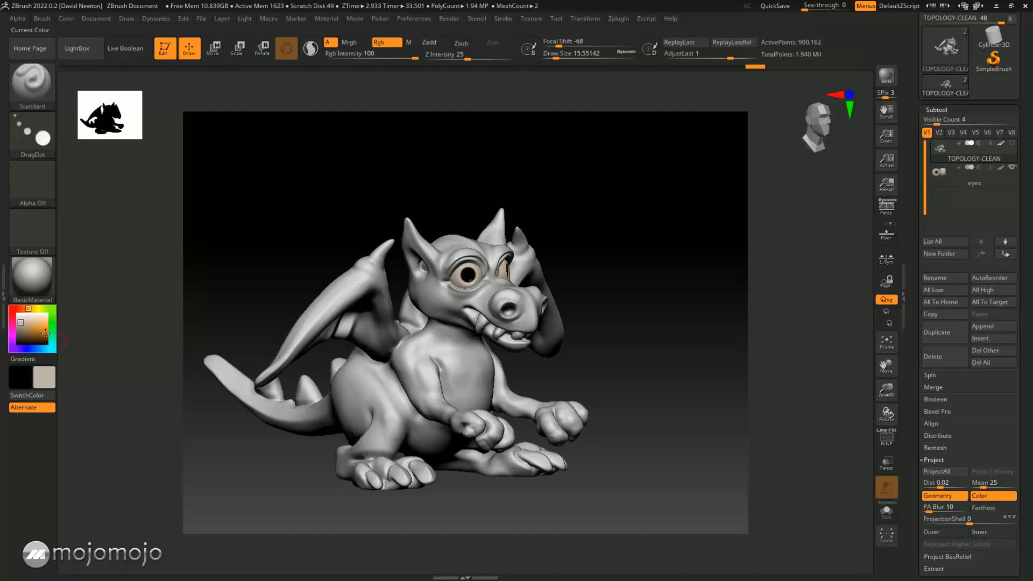
click(46, 310)
mouse_move(46, 308)
mouse_down()
mouse_move(51, 318)
mouse_move(33, 332)
mouse_up()
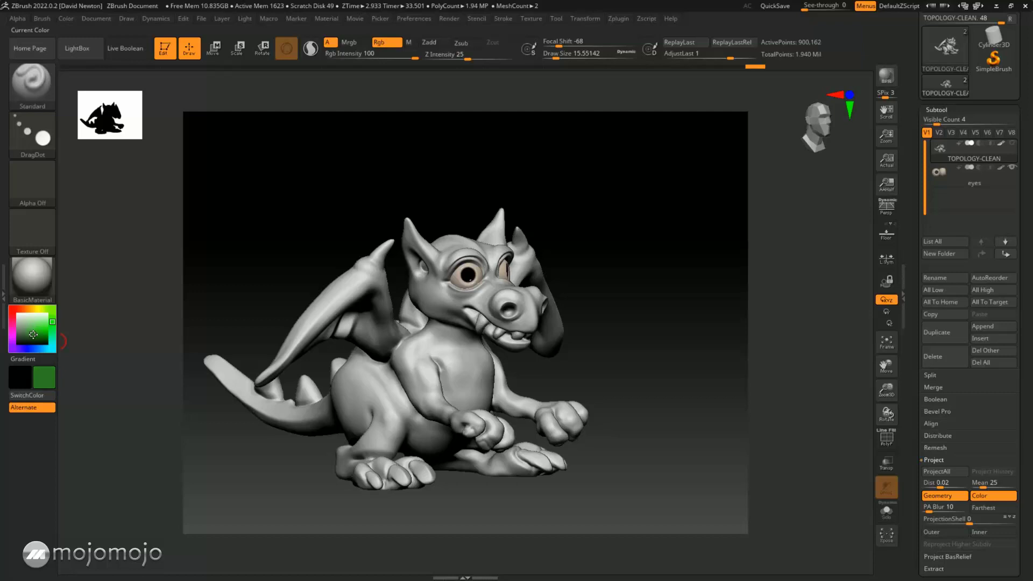
click(388, 43)
click(388, 43)
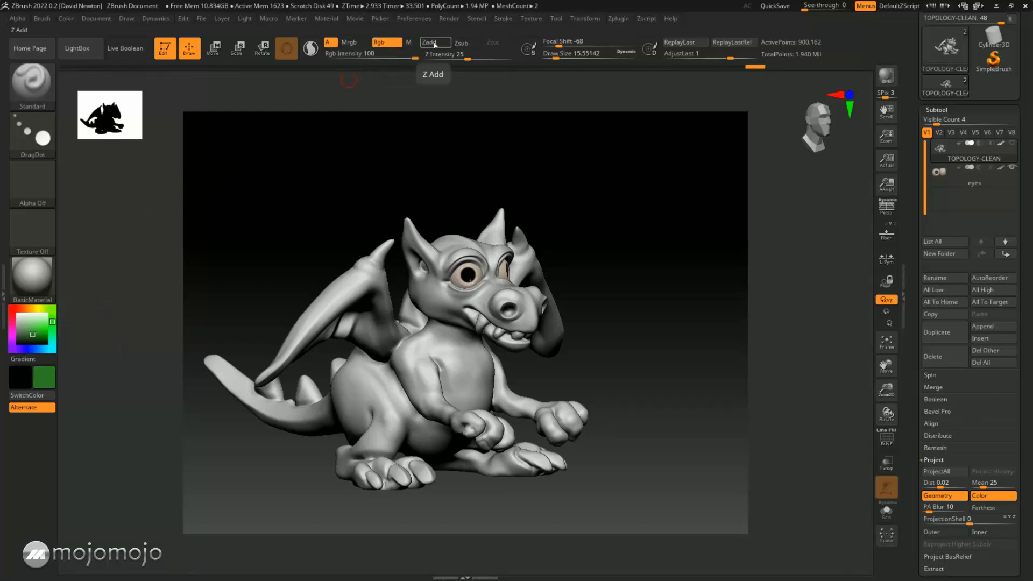
click(64, 20)
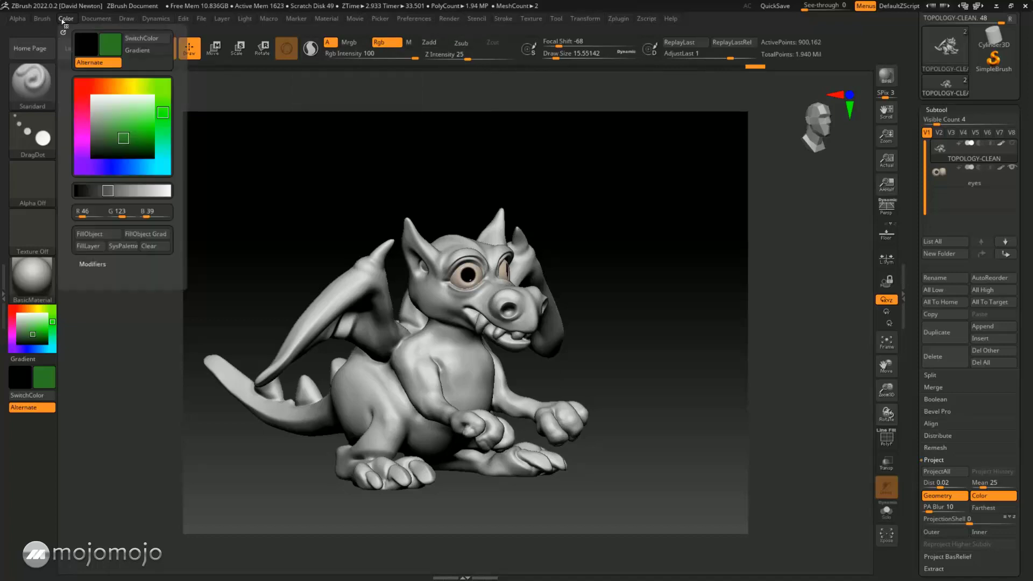
click(86, 235)
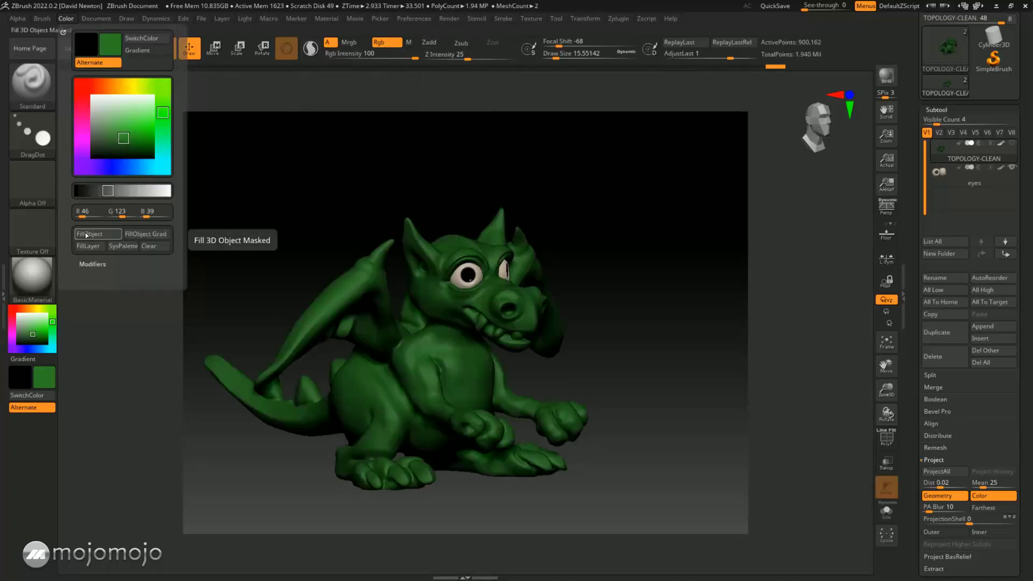
drag(616, 353, 639, 339)
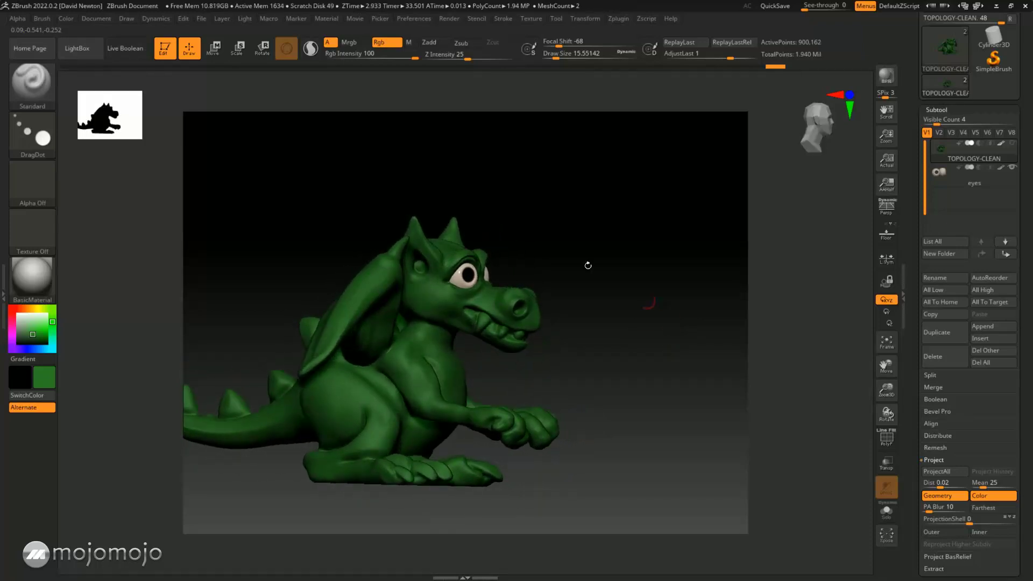
- Change the brush's stroke type to FreeHand for painting the dragon's body
click(34, 137)
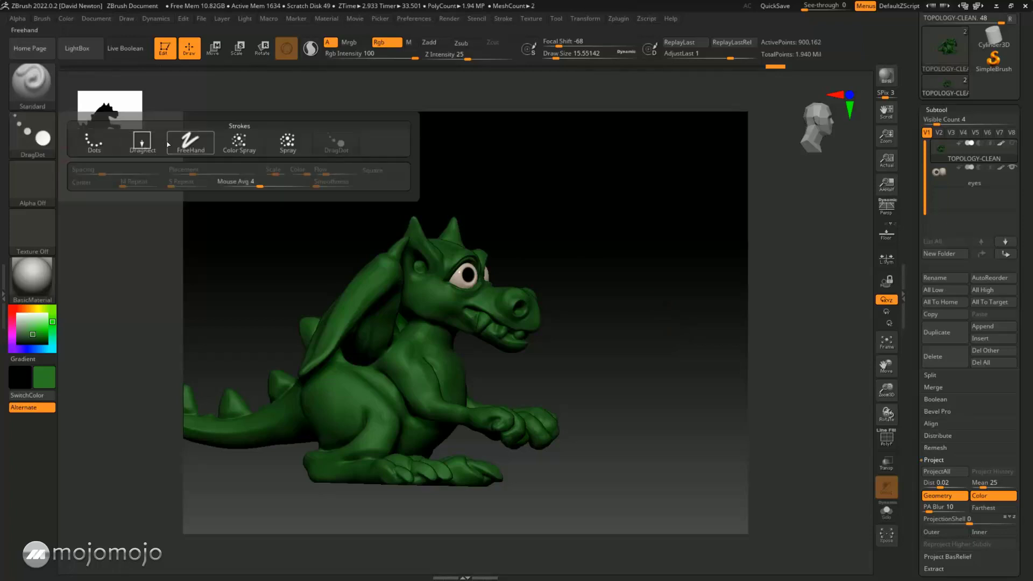
click(190, 141)
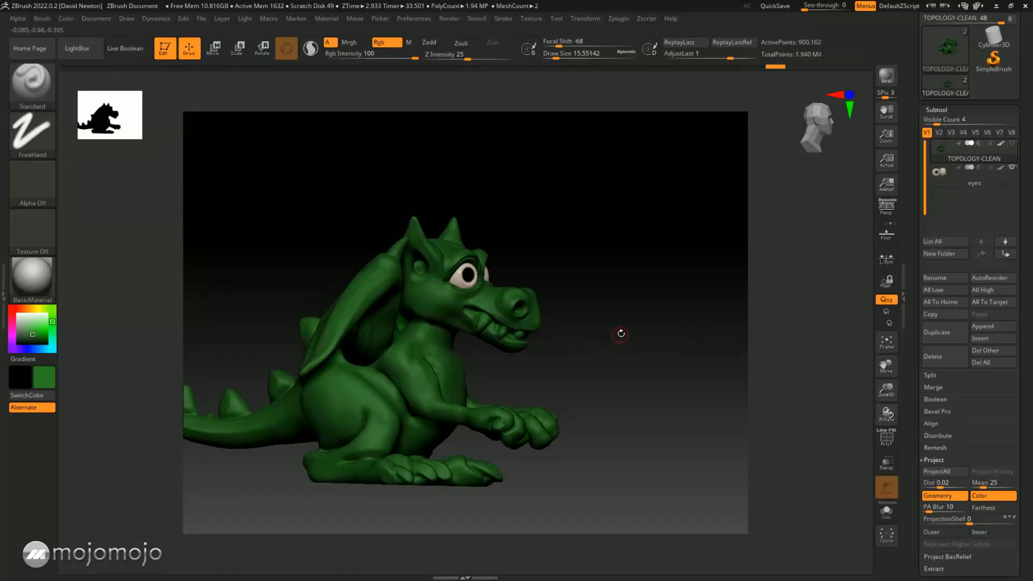
drag(621, 333, 502, 300)
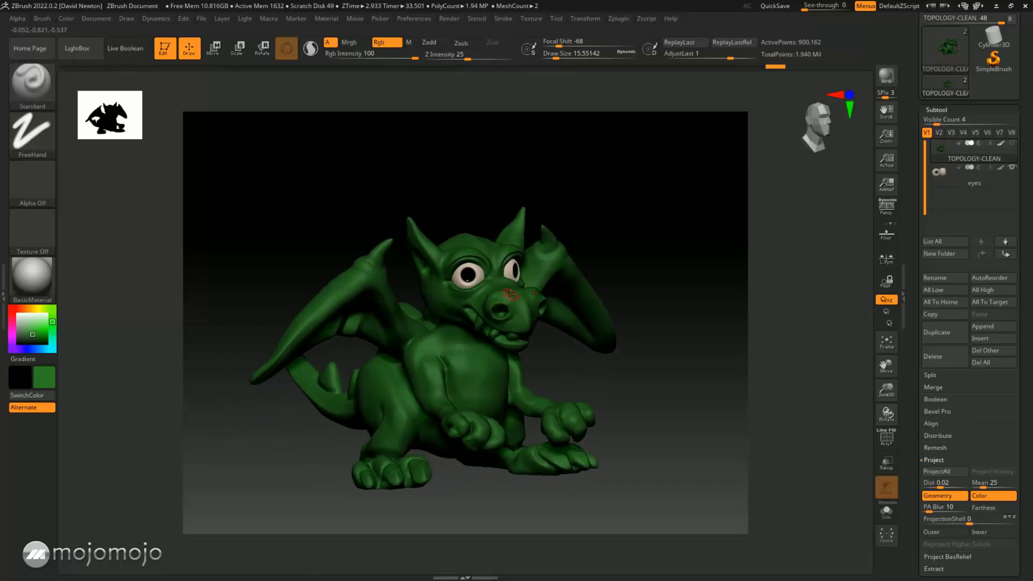
drag(696, 398, 689, 371)
alt+drag(674, 277, 708, 327)
alt+drag(711, 279, 706, 315)
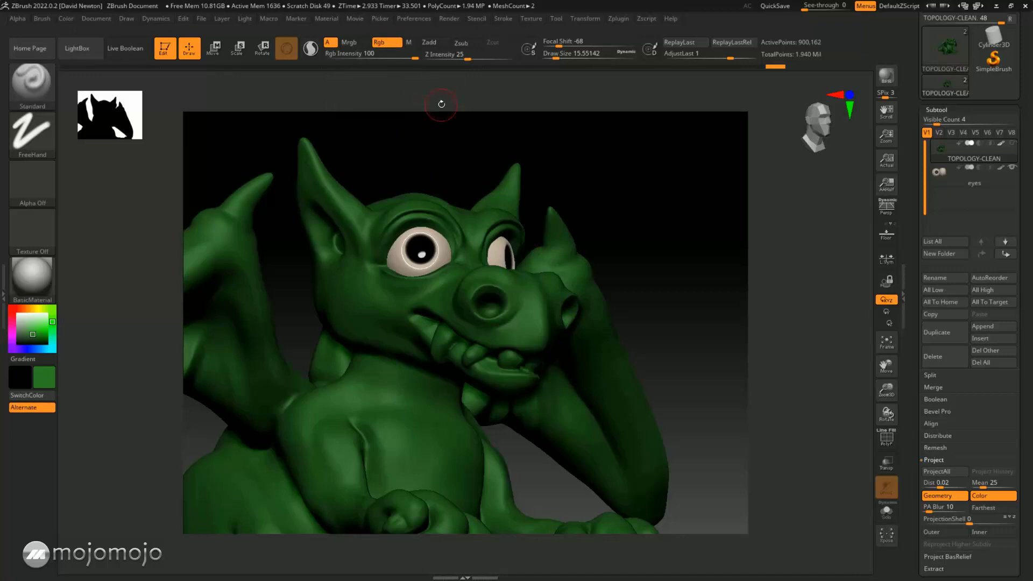
alt+drag(663, 278, 727, 245)
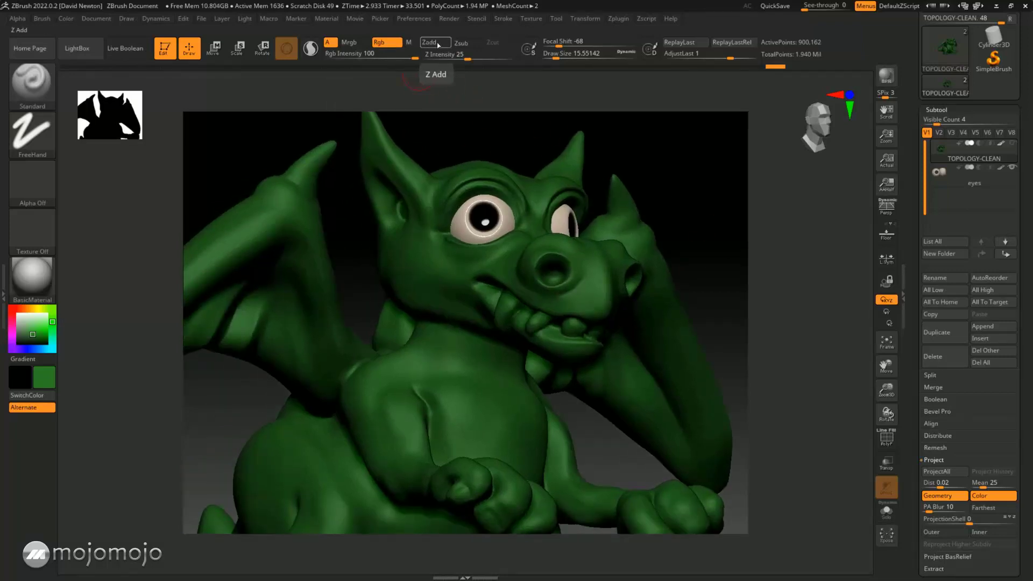
- Enable Zadd, set light green (R 135, G 239, B 125) and Z Intensity 50, and test a raised stroke down the chest, undoing it
click(430, 41)
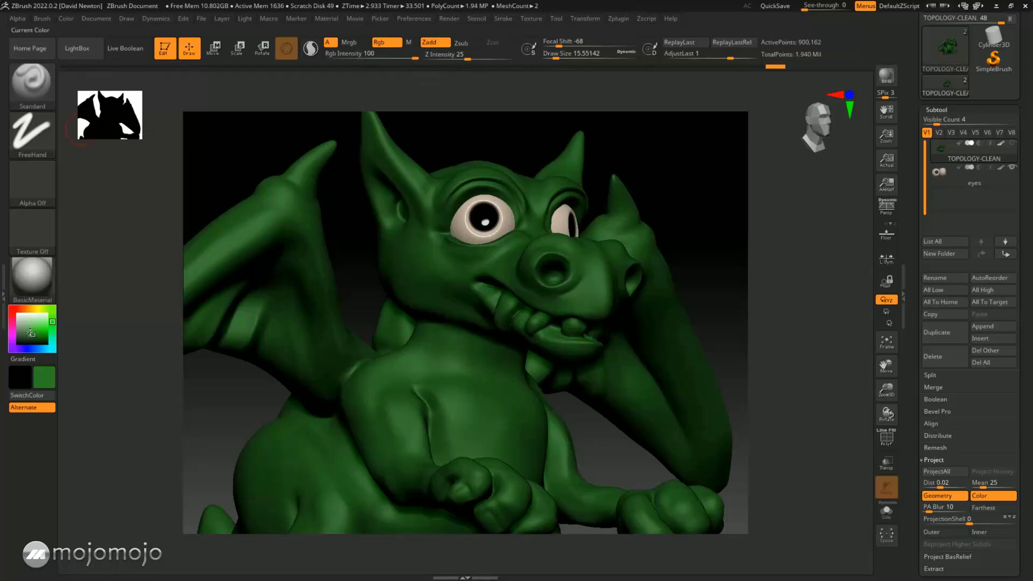
drag(30, 334, 40, 322)
drag(468, 58, 478, 58)
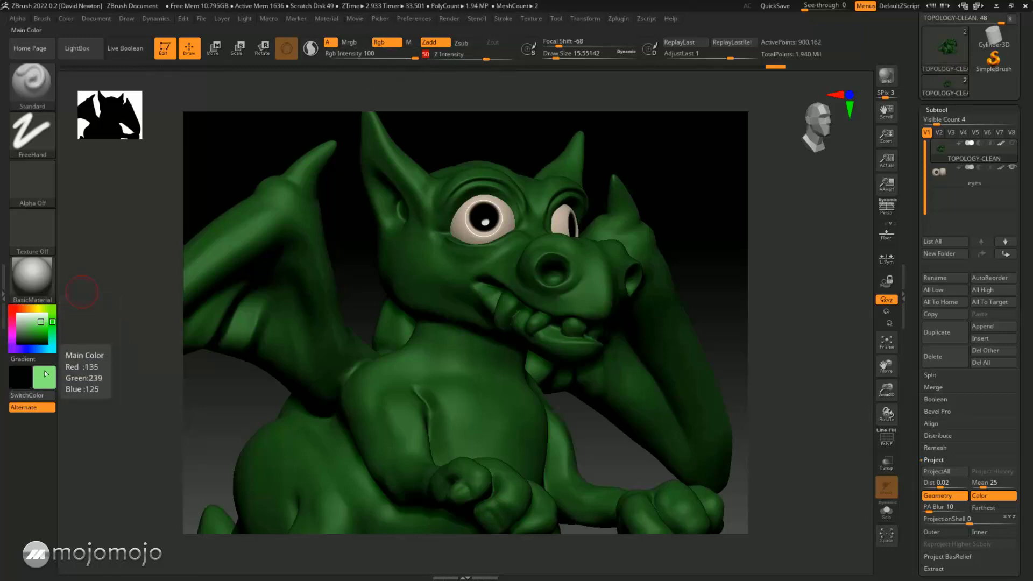
drag(434, 339, 476, 425)
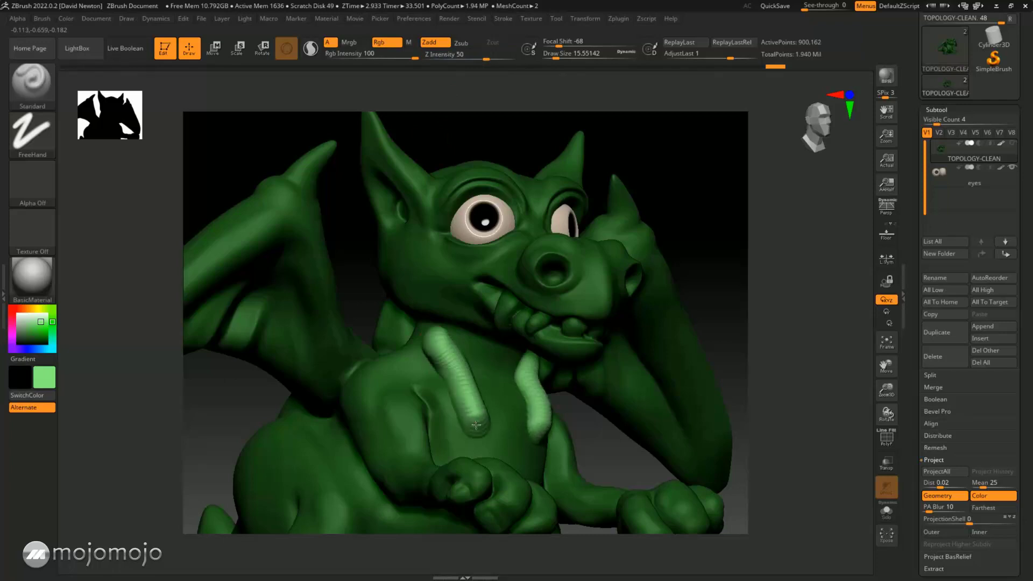
drag(720, 272, 575, 350)
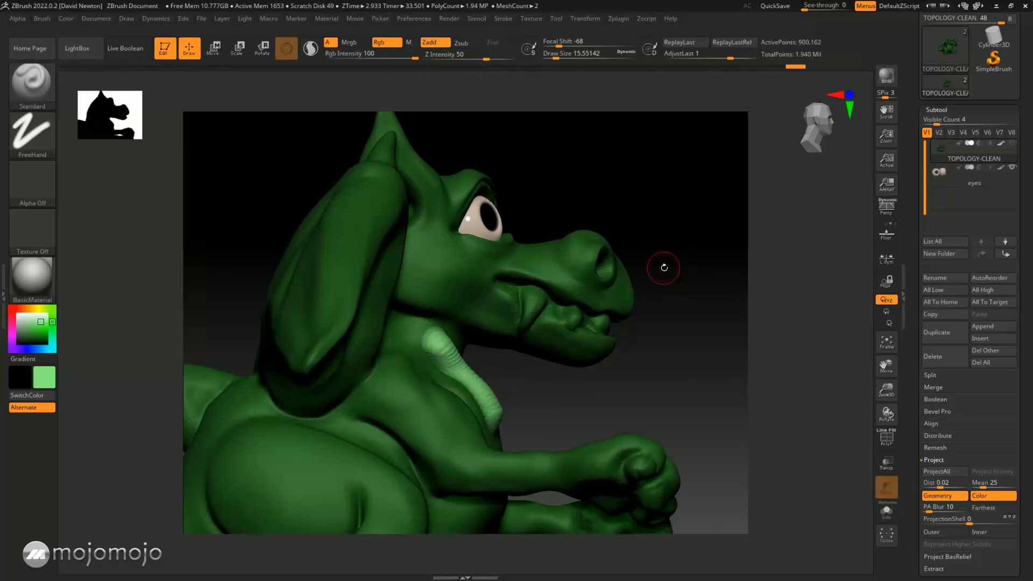
key(ctrl+z)
- Disable Zadd and test colour-only light green strokes on the neck and cheek, undoing each one
click(442, 44)
drag(745, 196, 703, 200)
mouse_move(436, 334)
mouse_down()
mouse_move(455, 377)
mouse_move(435, 281)
mouse_up()
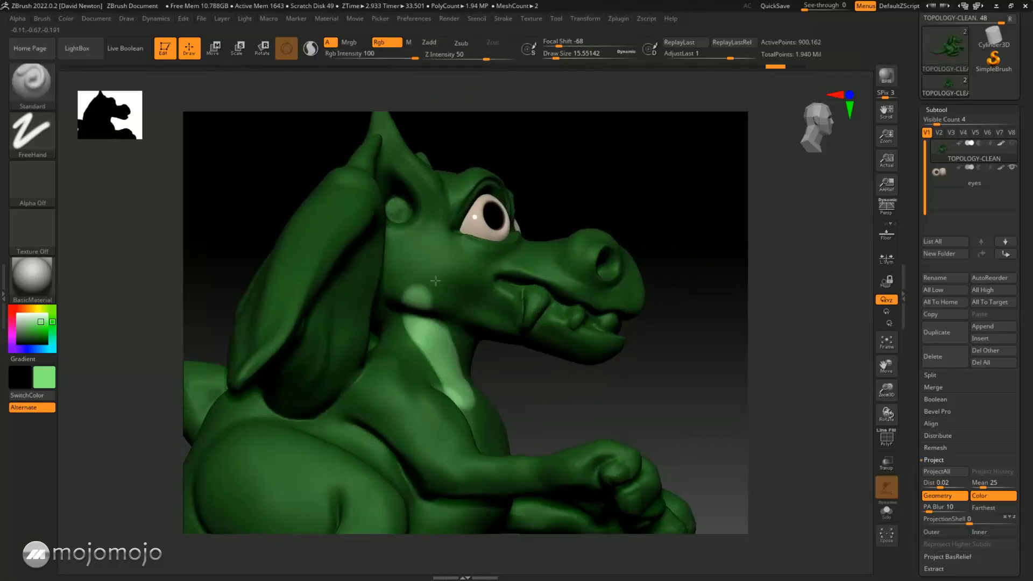
key(ctrl+z)
drag(689, 237, 679, 249)
drag(426, 273, 435, 286)
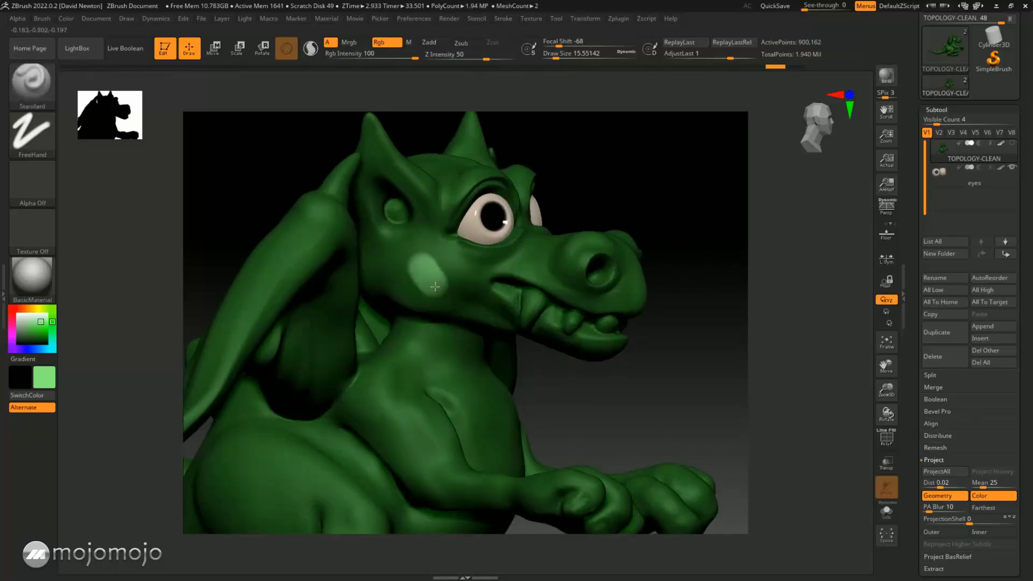
alt+drag(686, 232, 708, 265)
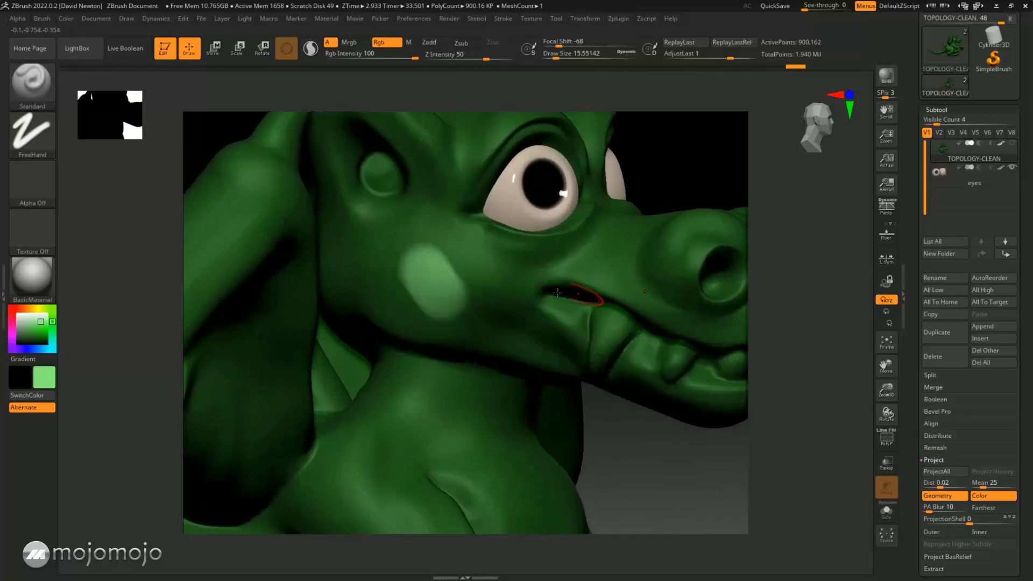
key(ctrl+z)
- Set Focal Shift to -100 and paint a hard-edged light green stroke across the dragon's cheek
click(554, 43)
text(-100)
key(Return)
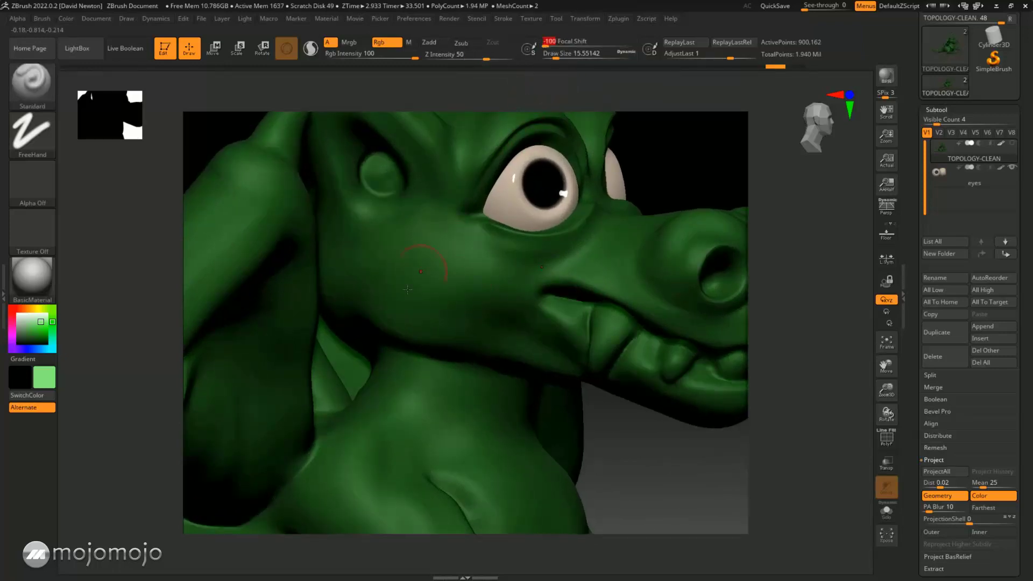
drag(409, 248, 457, 300)
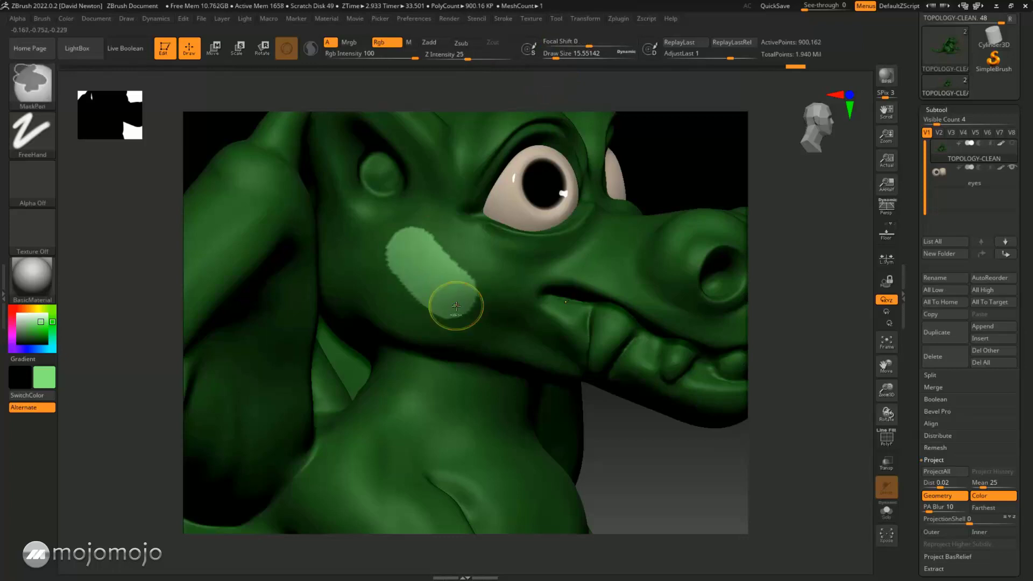
- Undo the hard-edged cheek stroke, set Focal Shift to 37 and test a softer light green stroke on the cheek, undoing it
key(ctrl+z)
drag(545, 47, 571, 47)
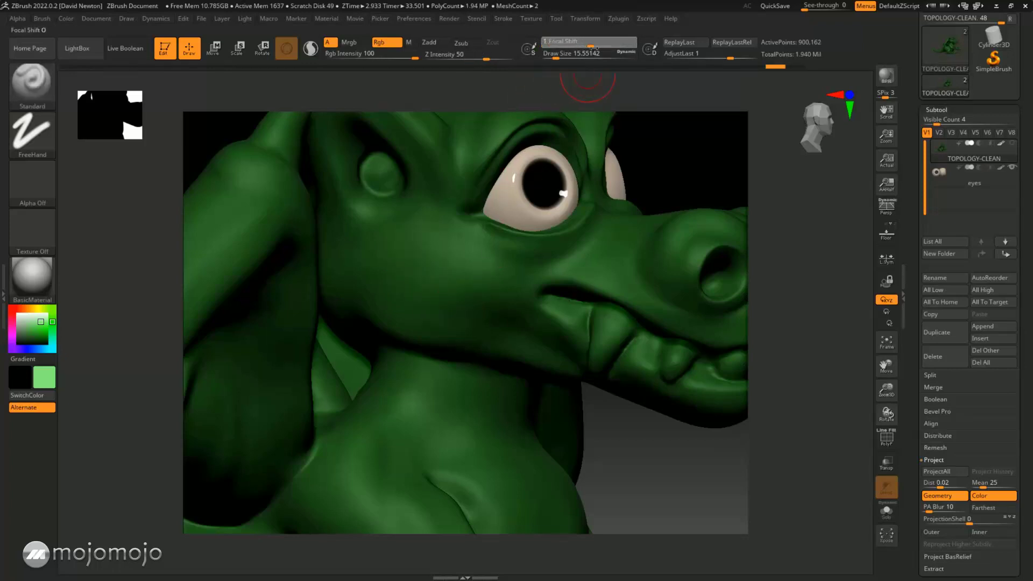
drag(409, 242, 476, 320)
key(ctrl+z)
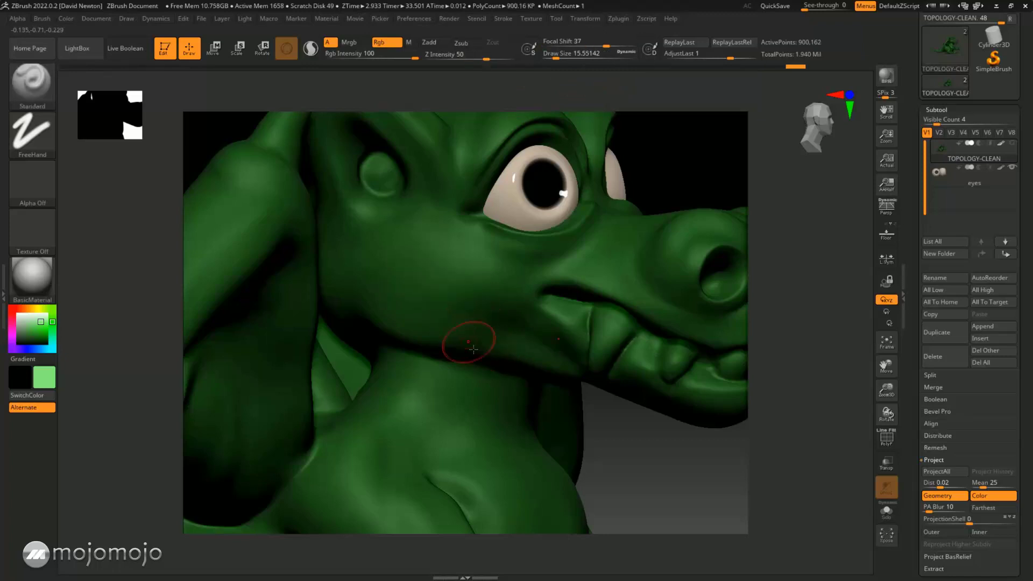
- Set Z Intensity to 13 and test a light green cheek stroke, undoing it, and lower Rgb Intensity to 20
alt+drag(650, 461, 599, 429)
drag(486, 57, 456, 57)
drag(438, 261, 452, 283)
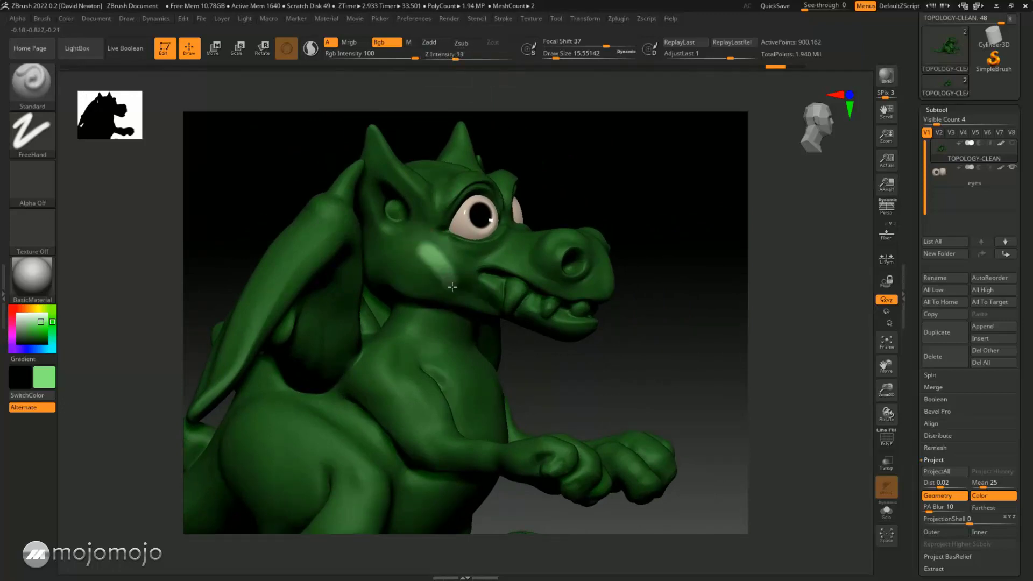
key(ctrl+z)
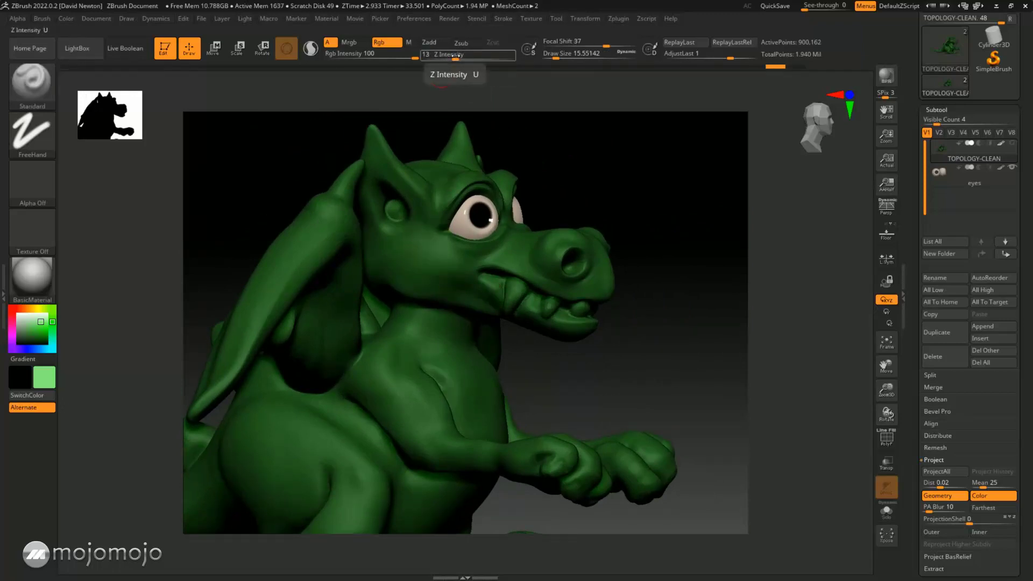
text(20)
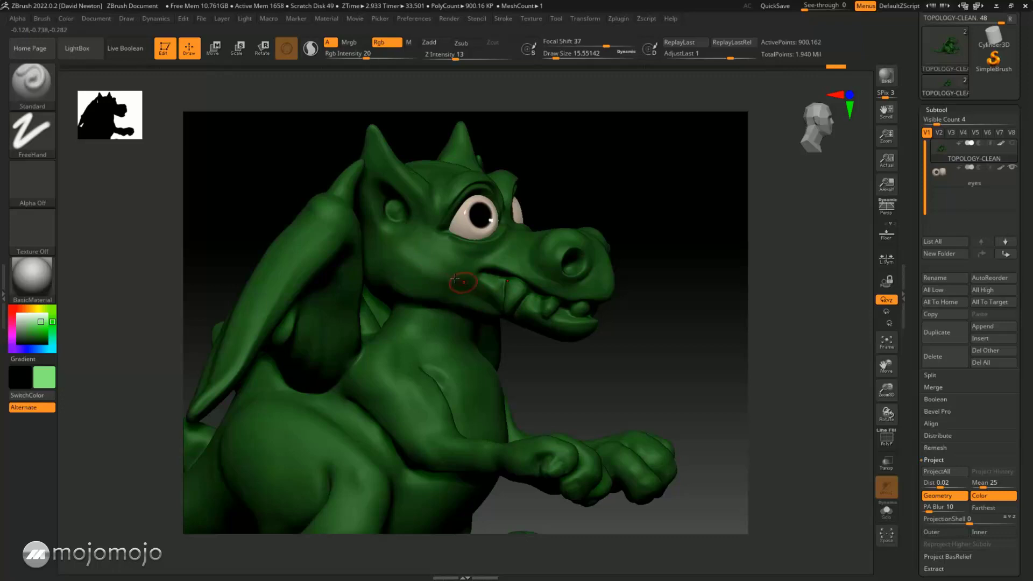
key(ctrl)
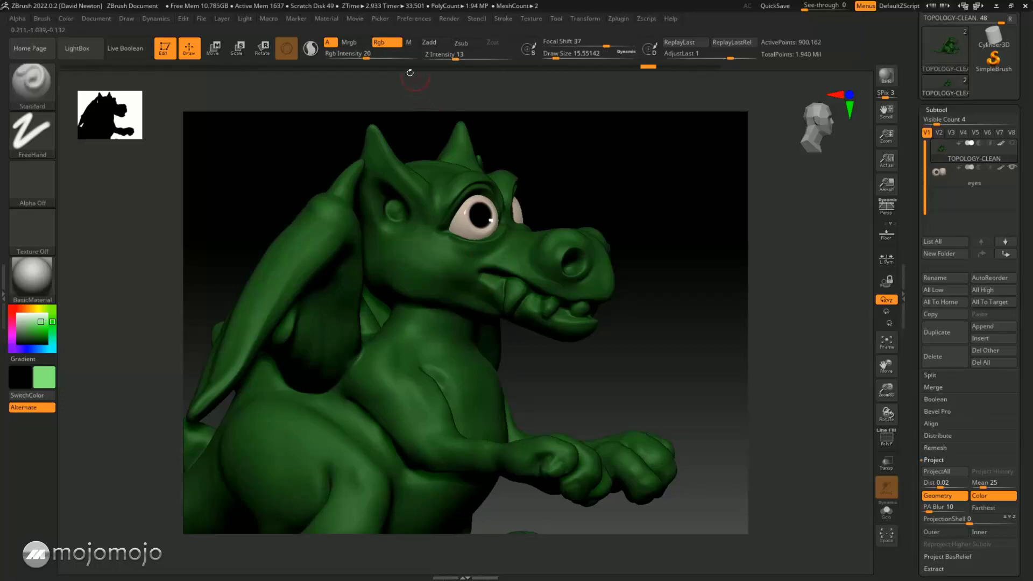
- Set Rgb Intensity to 63, pick black and darken the dragon's nostrils, mouth line and ear hollows
drag(378, 56, 387, 57)
drag(666, 329, 619, 331)
click(16, 345)
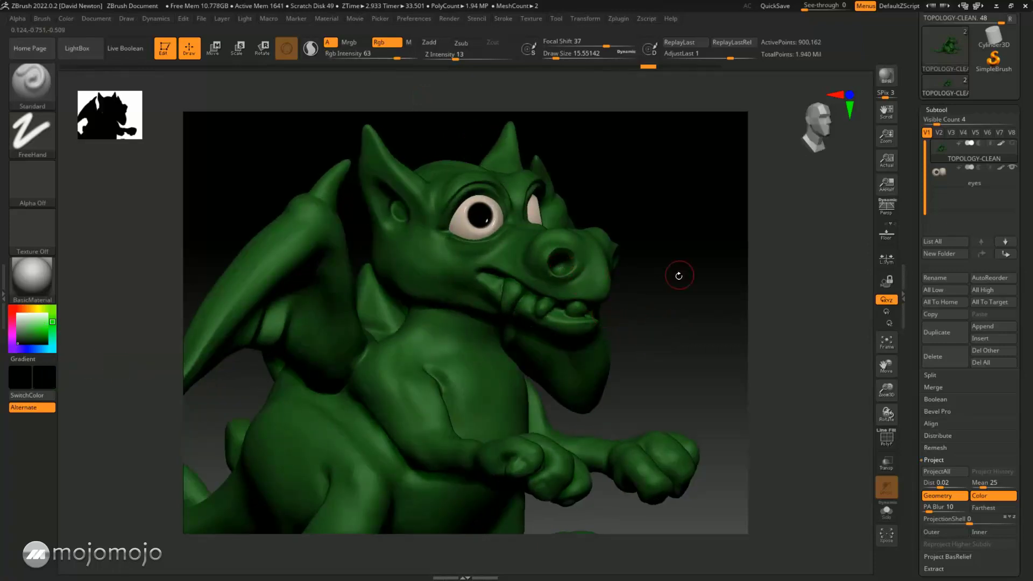
drag(676, 277, 612, 268)
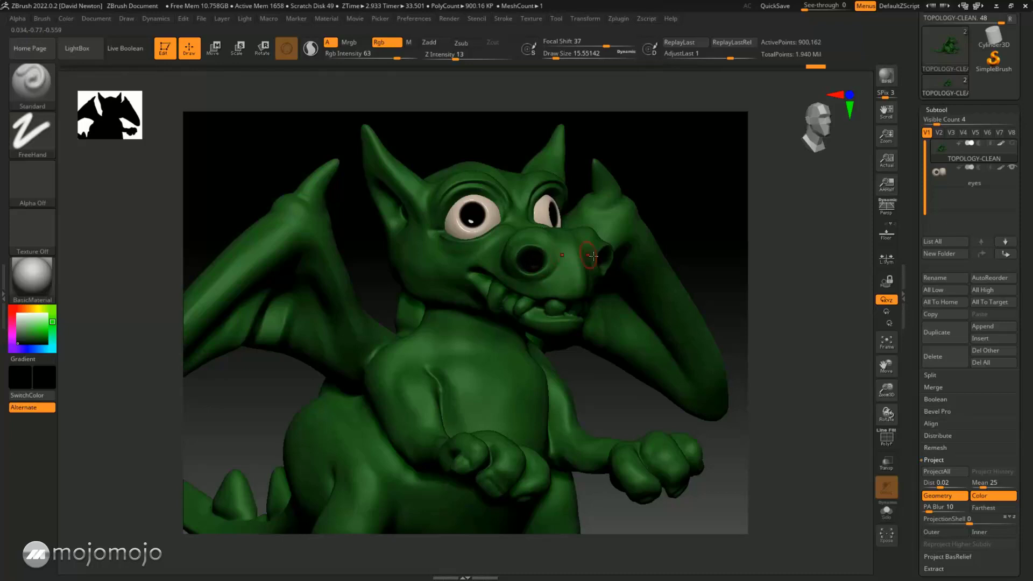
mouse_move(736, 242)
mouse_down()
mouse_move(743, 228)
mouse_move(744, 249)
mouse_up()
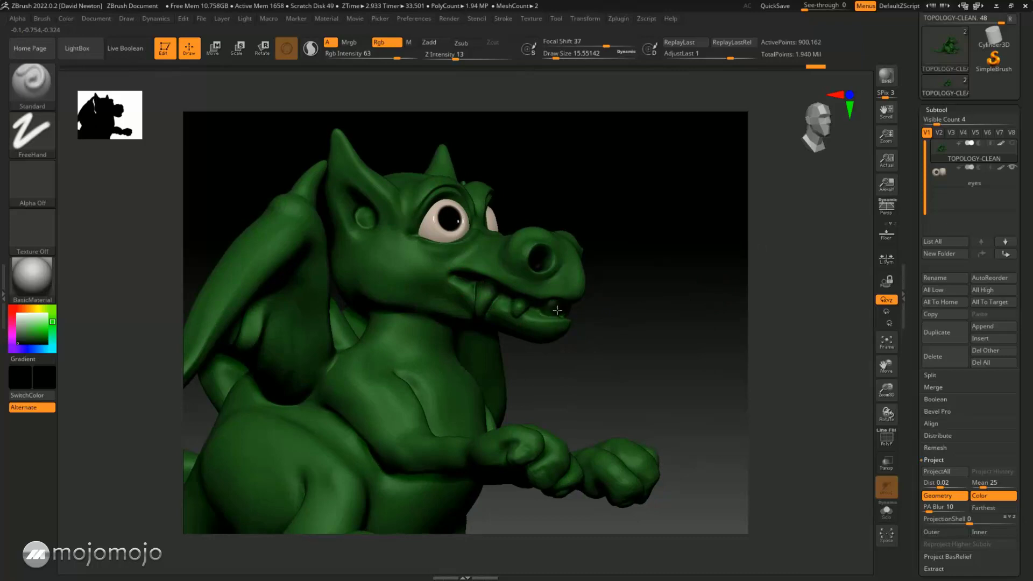
drag(673, 325, 592, 281)
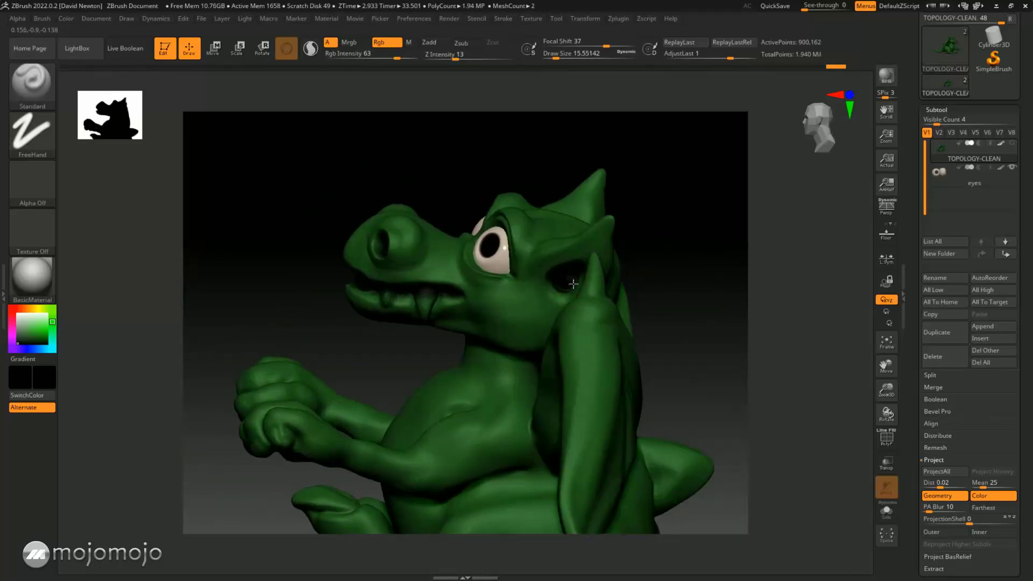
drag(669, 272, 683, 224)
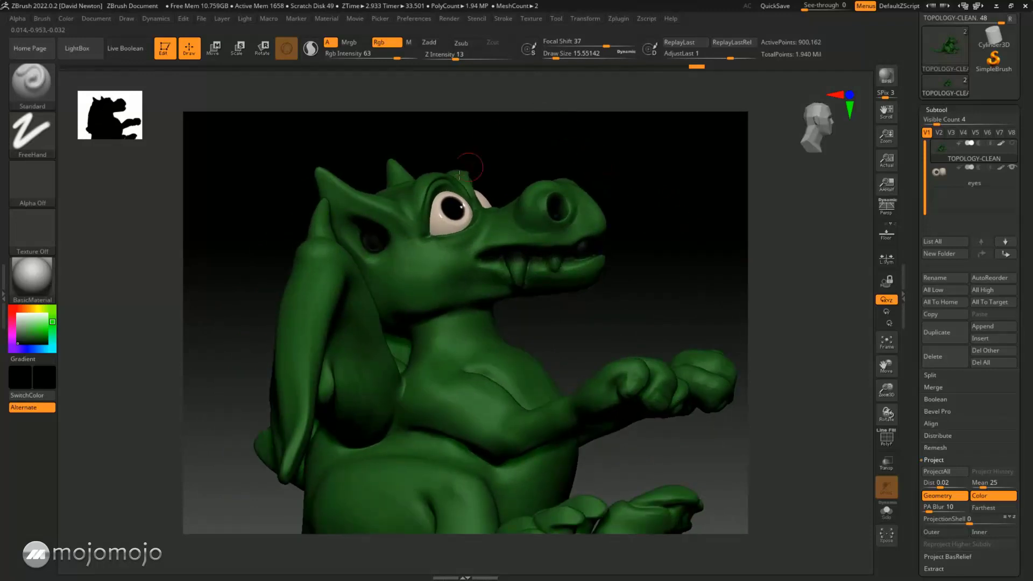
- Set Focal Shift to 82 and Rgb Intensity to 29, and softly build up the black shading inside the ear
drag(605, 46, 625, 45)
mouse_move(378, 63)
mouse_down()
mouse_move(389, 57)
mouse_move(374, 57)
mouse_up()
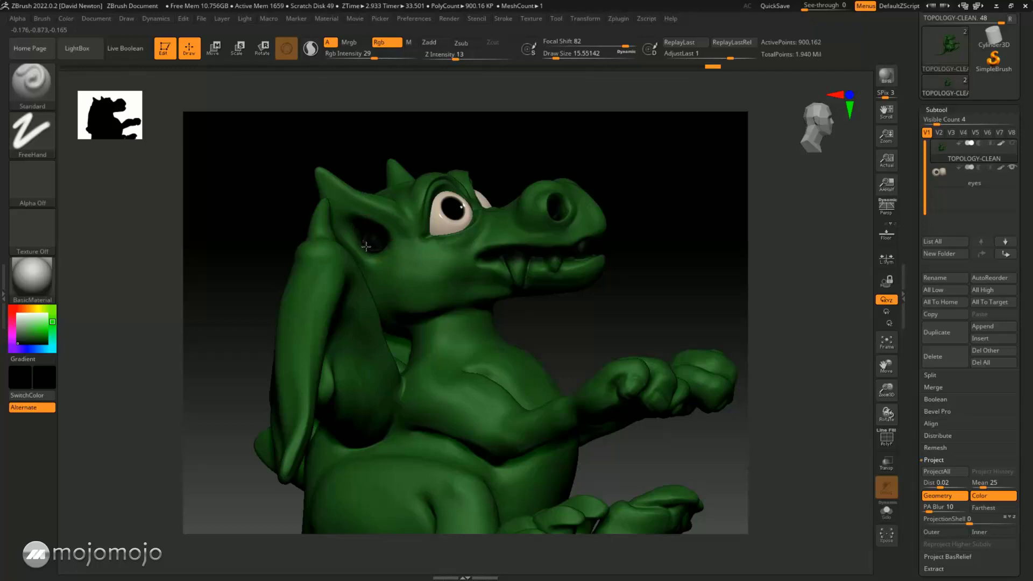
mouse_move(648, 226)
mouse_down()
mouse_move(648, 237)
mouse_move(691, 202)
mouse_move(727, 240)
mouse_move(708, 233)
mouse_move(627, 249)
mouse_move(653, 244)
mouse_move(643, 248)
mouse_up()
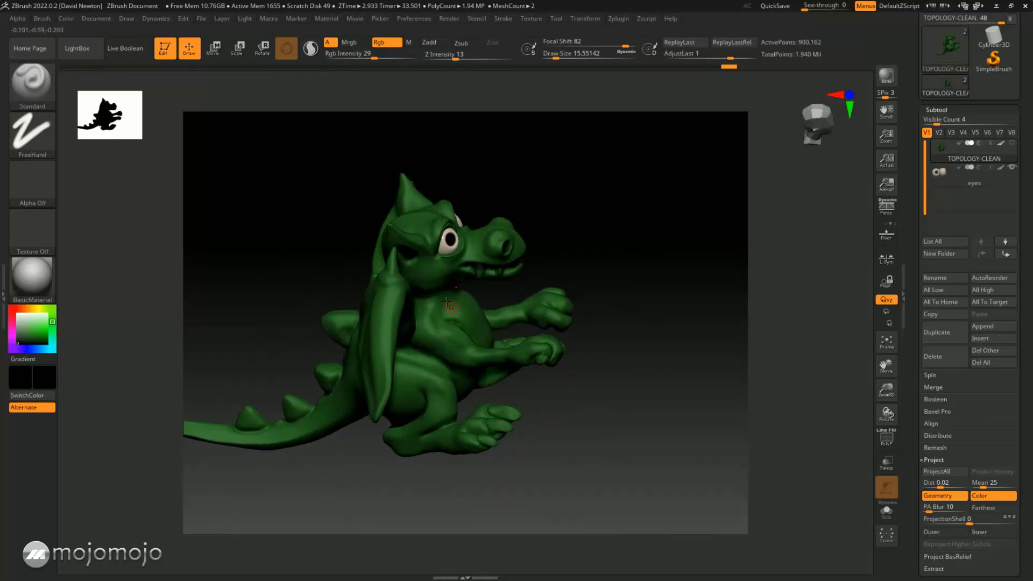
- Pick a golden yellow paint colour and set Rgb Intensity to 82 for work around the tail
drag(25, 309, 39, 325)
drag(253, 350, 395, 273)
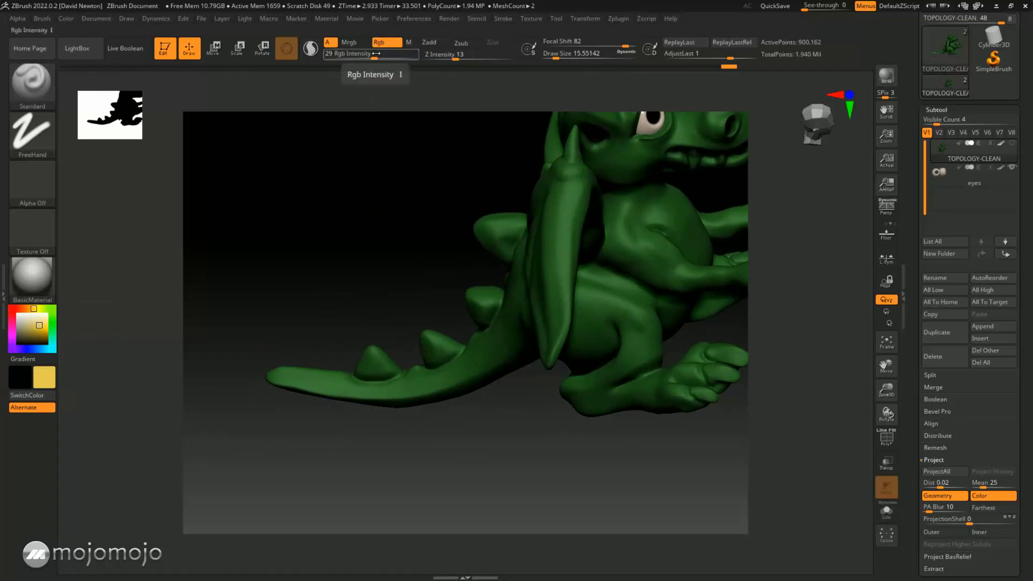
drag(375, 56, 397, 55)
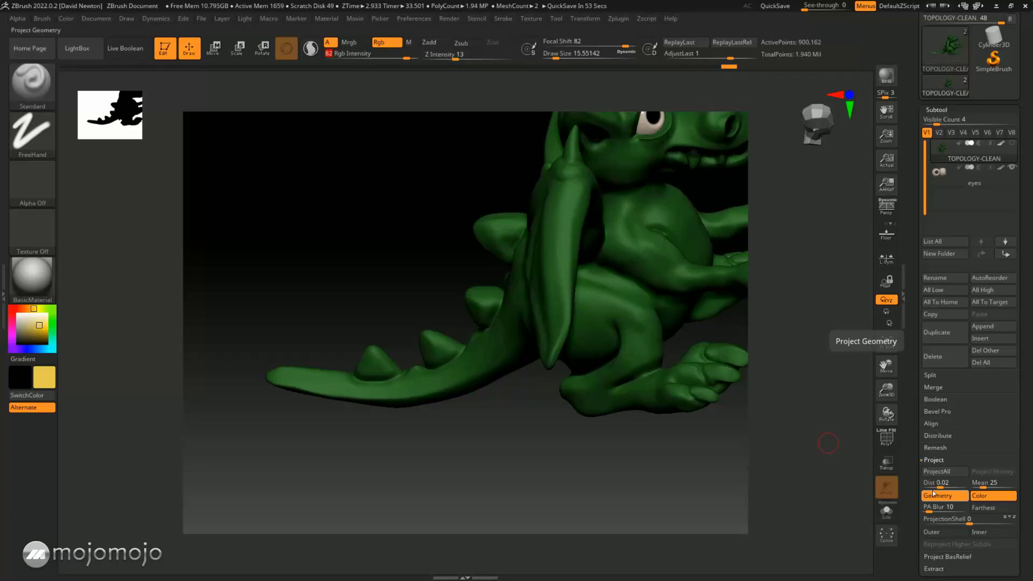
- Show the polygon wireframe on the dragon to examine its mesh density, and hide it again
drag(1031, 454, 1031, 404)
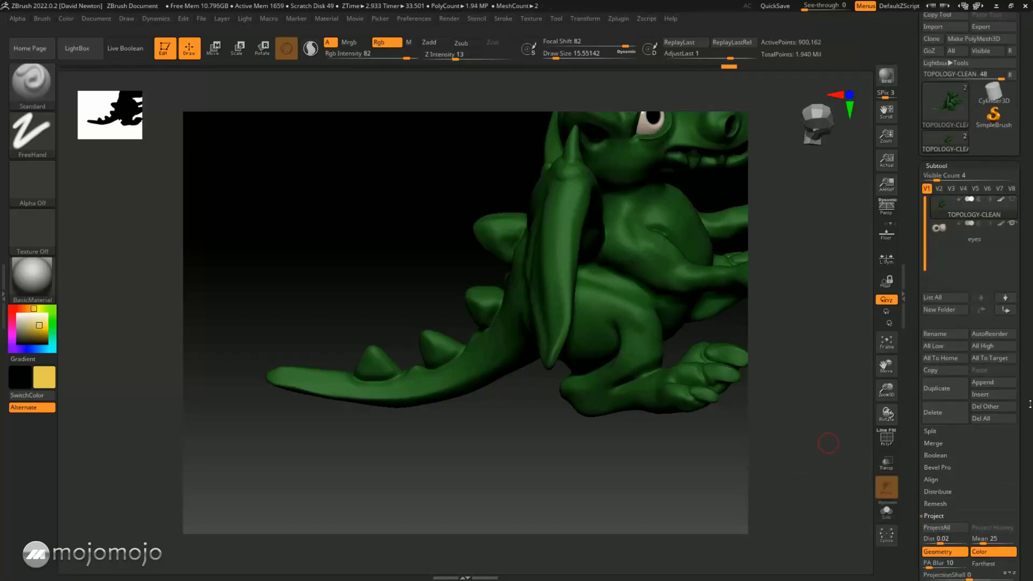
click(896, 442)
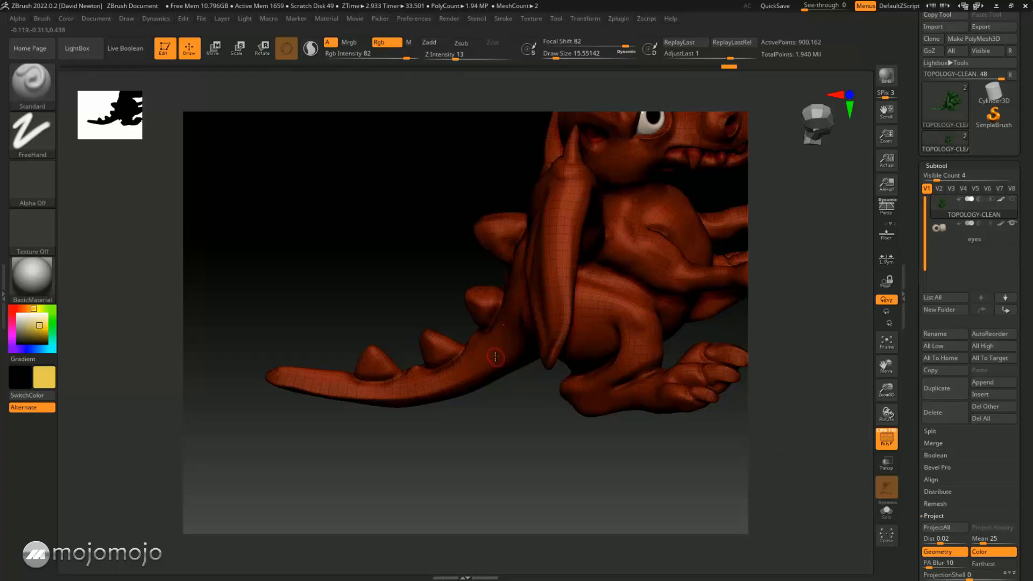
click(887, 438)
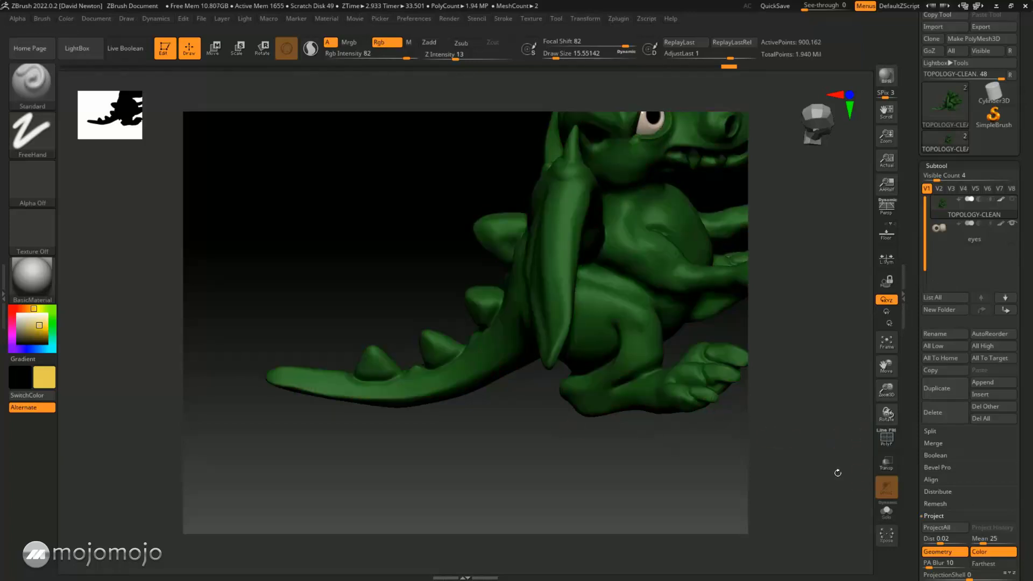
- Open the body's Geometry settings, test a yellow stroke on the thigh and lower the subdivision level to 2
drag(1031, 500, 1031, 543)
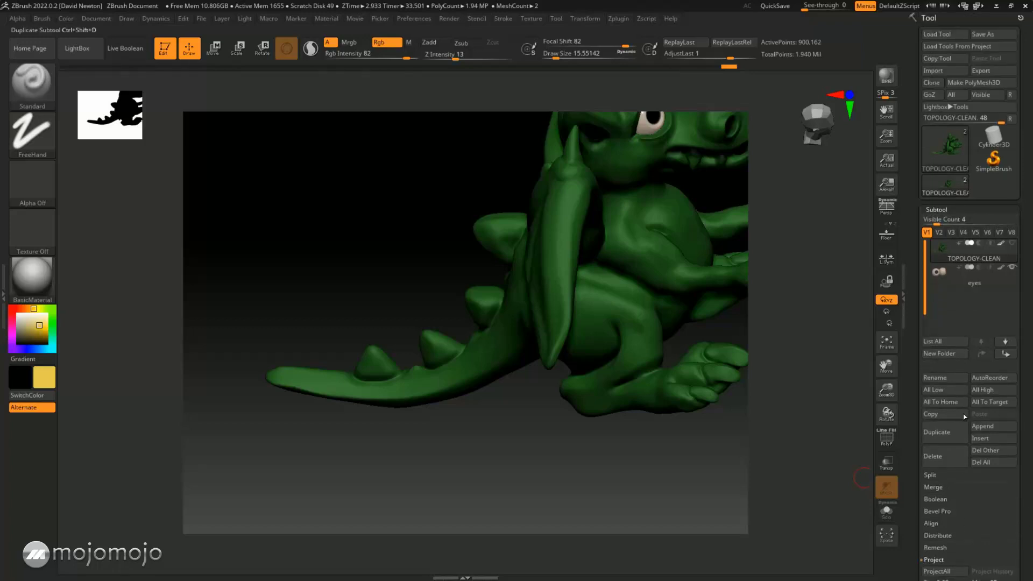
click(937, 220)
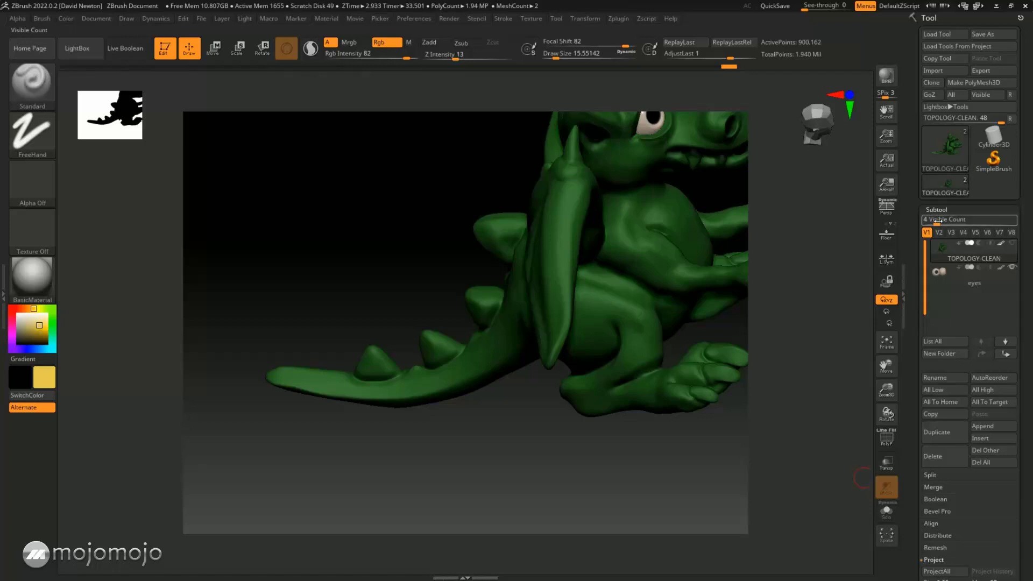
click(936, 209)
click(940, 204)
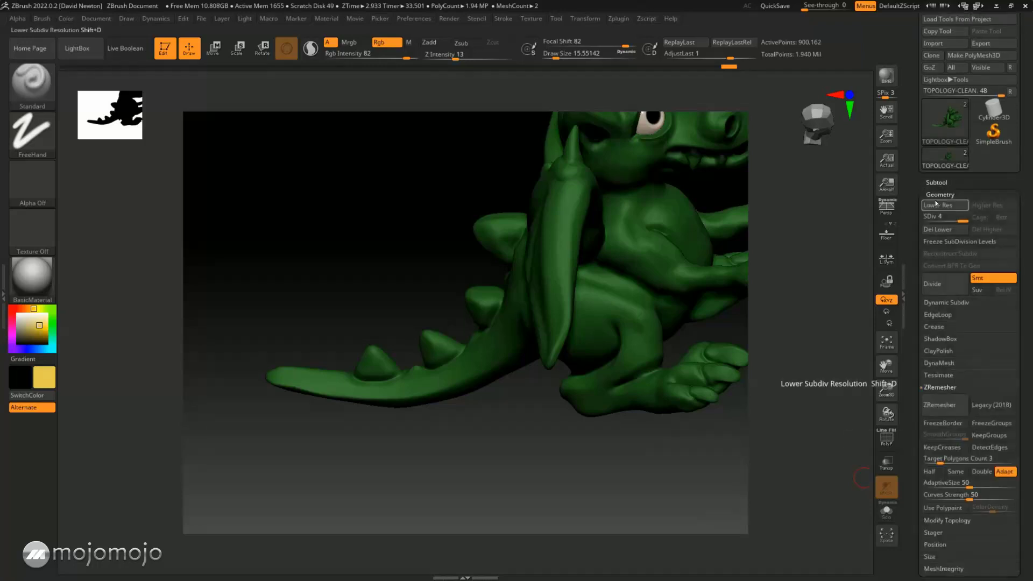
click(936, 218)
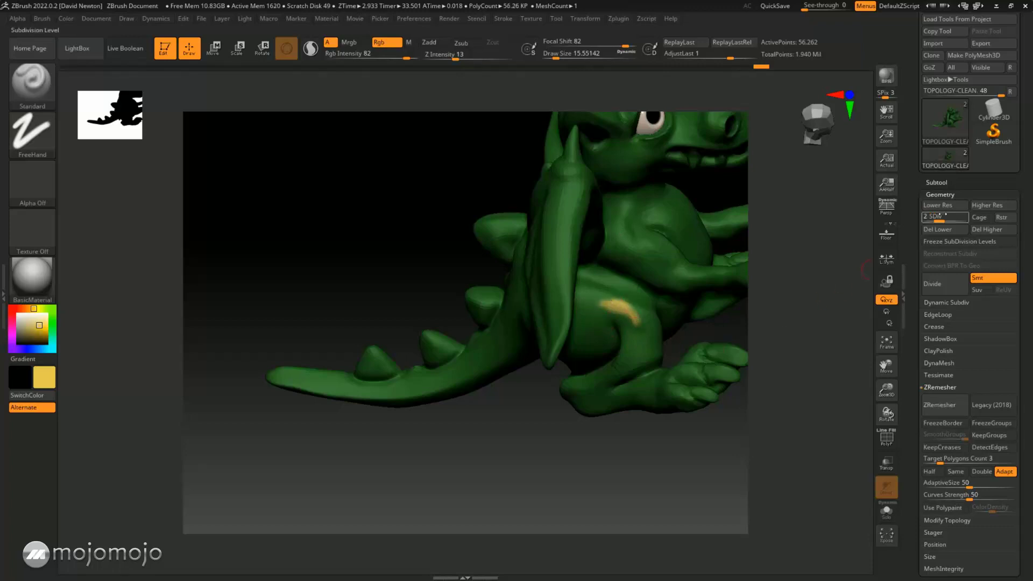
- Lower the subdivision level to 1, paint a yellow test patch on the thigh and return to level 4
drag(937, 220, 923, 220)
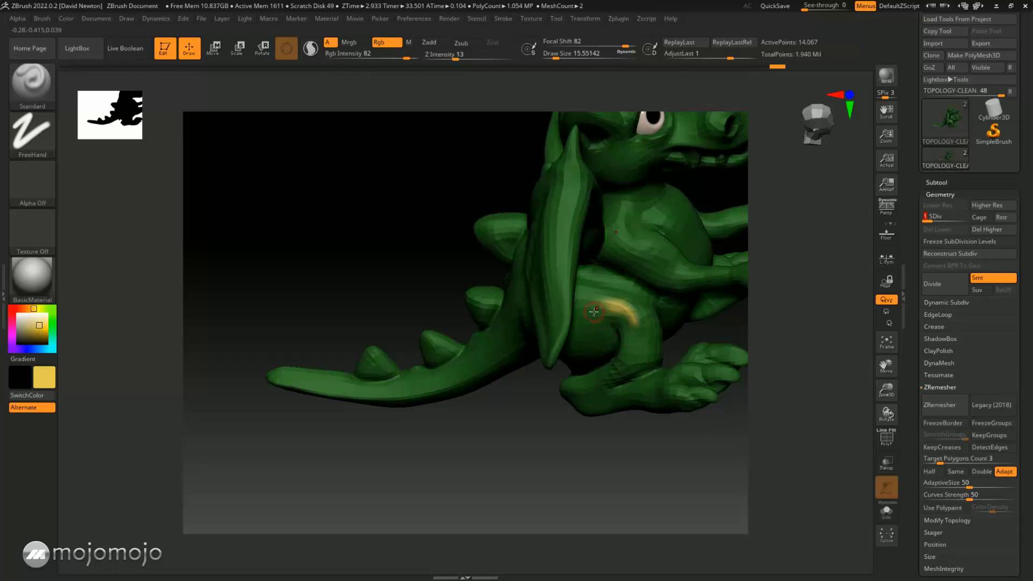
mouse_move(592, 329)
mouse_down()
mouse_move(591, 339)
mouse_move(583, 313)
mouse_up()
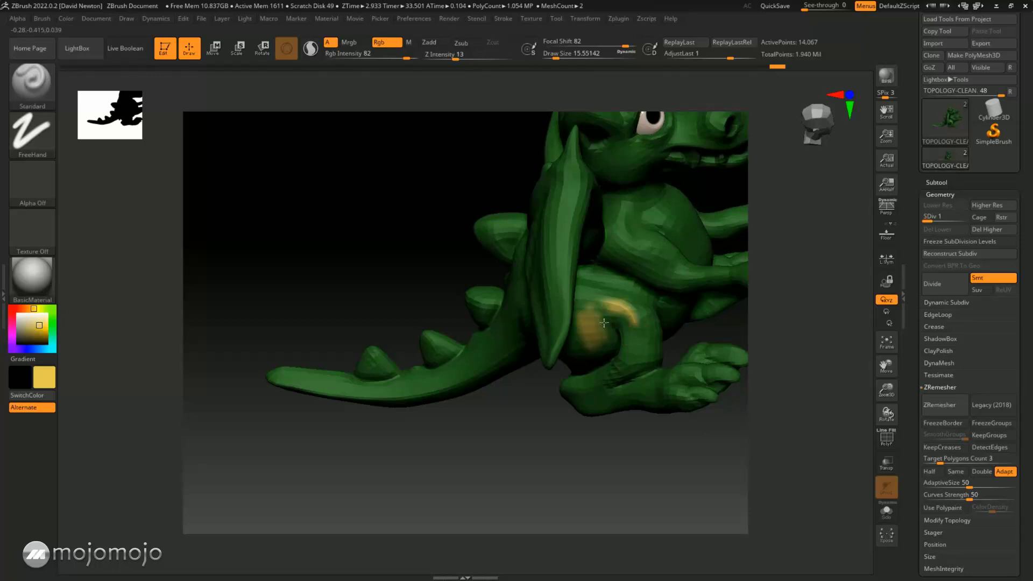
drag(939, 218, 963, 220)
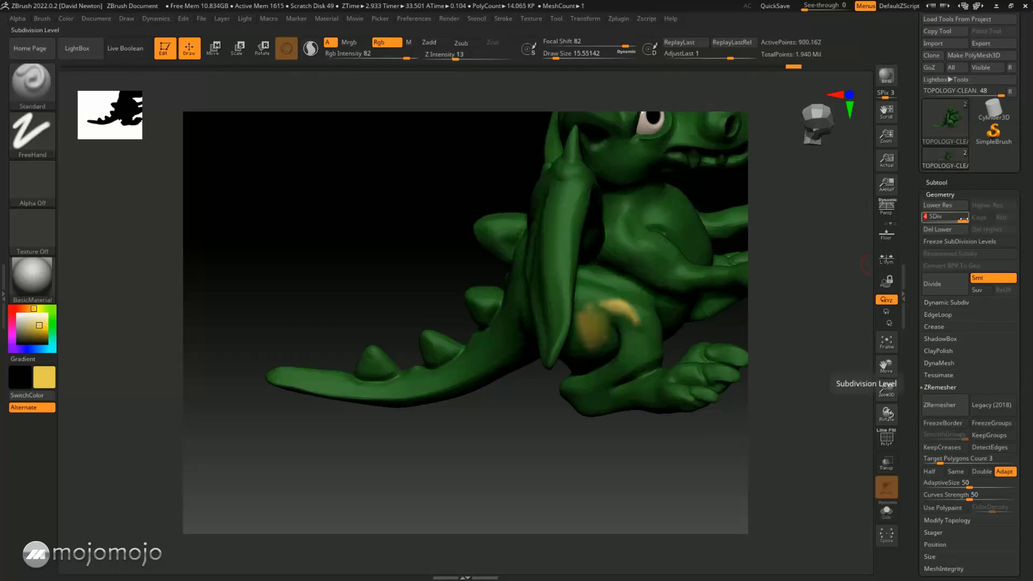
- Undo the yellow test marks on the thigh, step down to subdivision level 2 and restore level 4
key(ctrl)
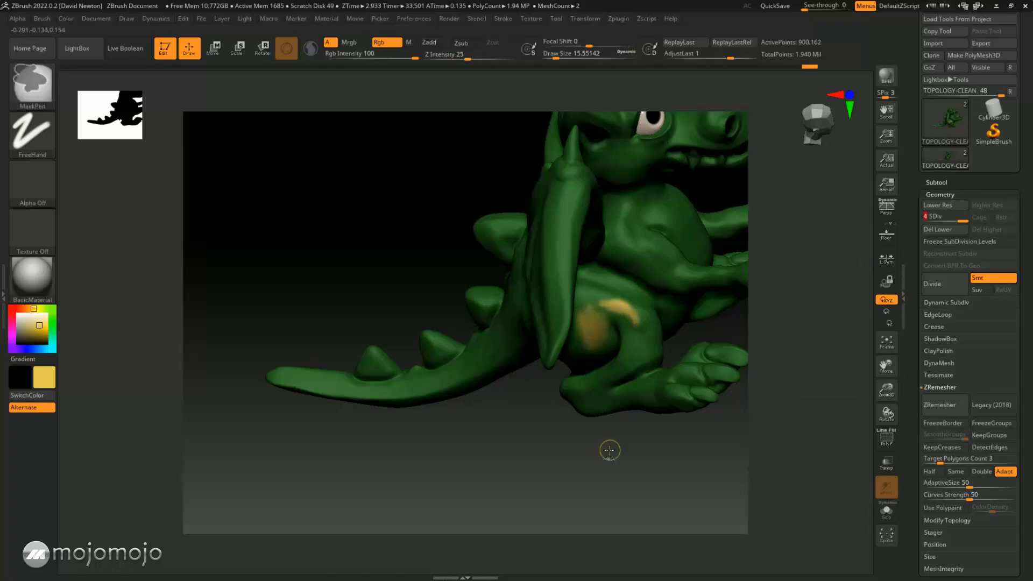
key(shift+d)
key(shift+d)
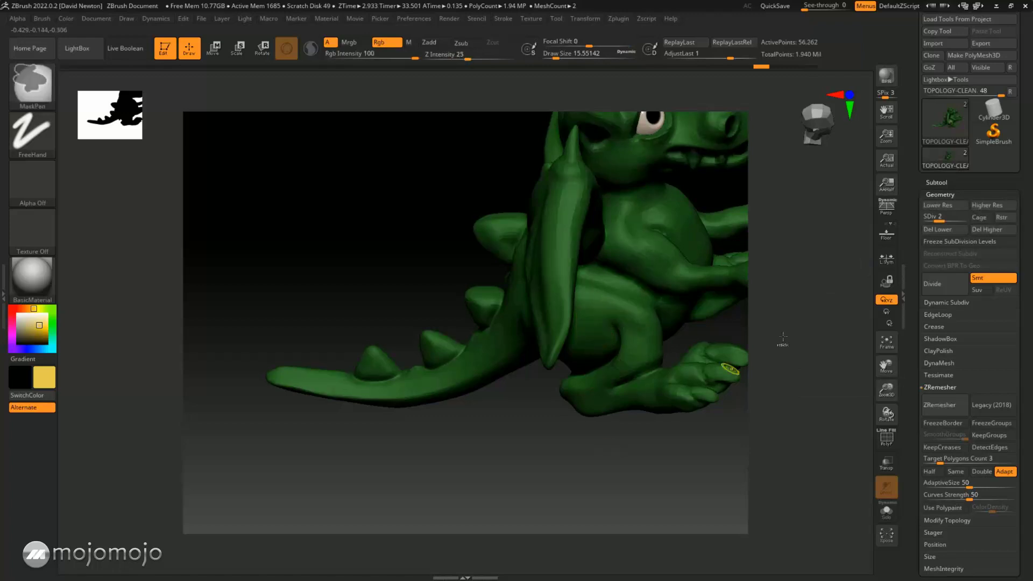
click(957, 217)
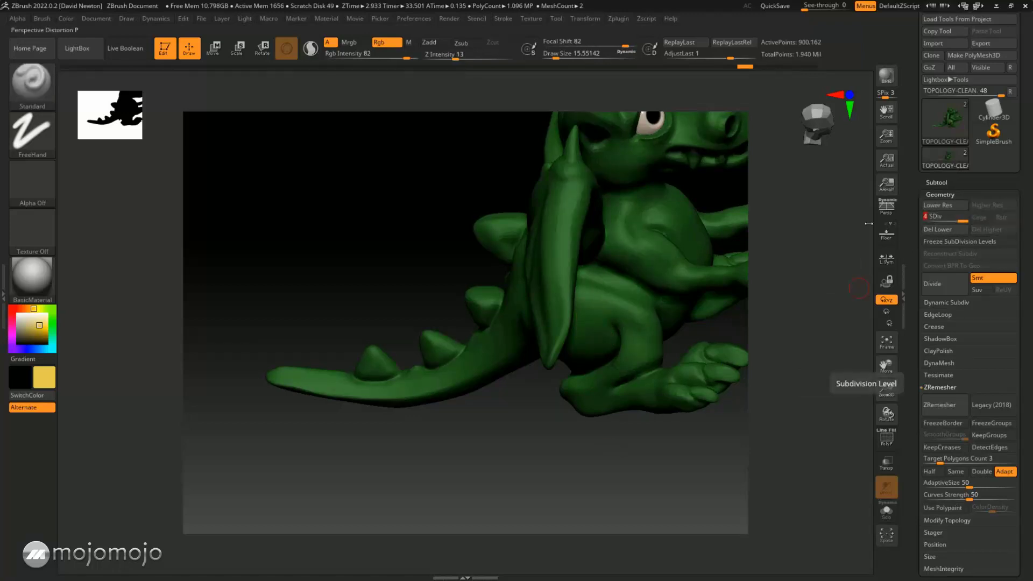
- Test a yellow stroke along the tail near the spikes and undo it
drag(611, 481, 552, 477)
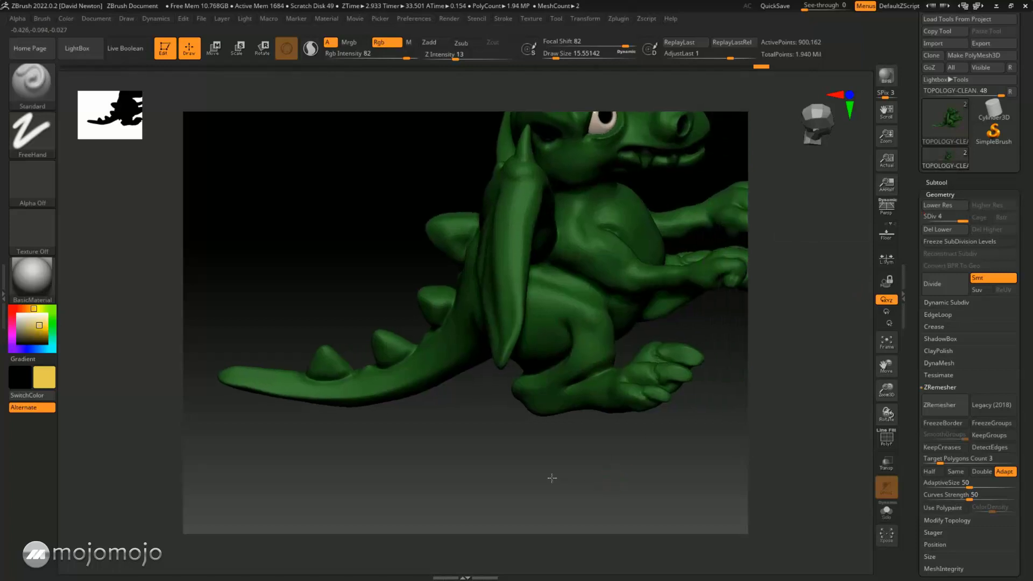
drag(709, 443, 685, 451)
alt+drag(461, 472, 521, 406)
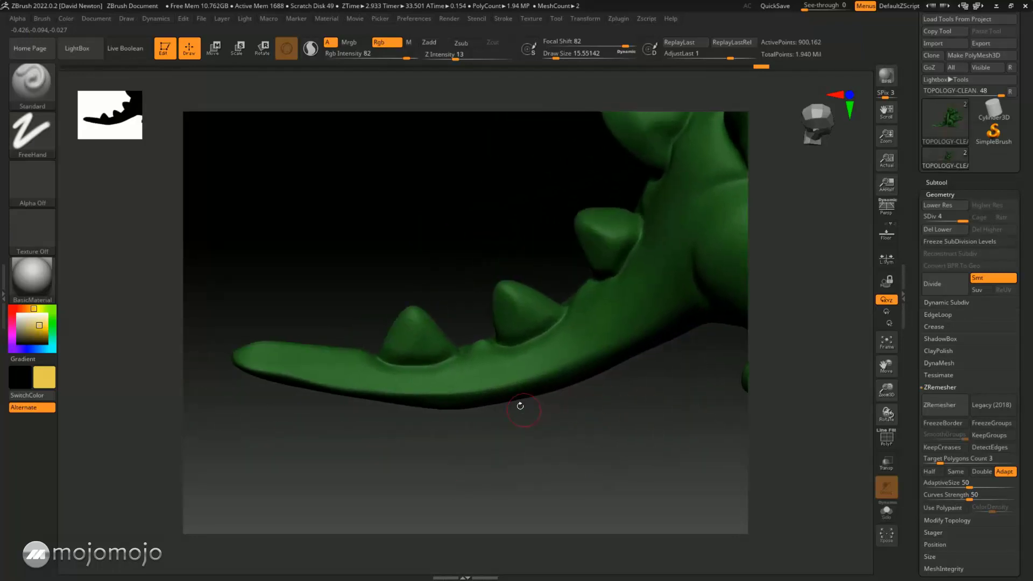
mouse_move(468, 369)
ctrl+mouse_down()
mouse_move(482, 350)
mouse_move(411, 371)
mouse_move(362, 362)
ctrl+mouse_up()
key(ctrl+z)
- Mask the two spikes nearest the tip of the tail with the MaskPen brush
drag(437, 282, 443, 232)
mouse_move(414, 308)
ctrl+mouse_down()
mouse_move(389, 338)
mouse_move(441, 343)
mouse_move(416, 314)
mouse_move(428, 330)
ctrl+mouse_up()
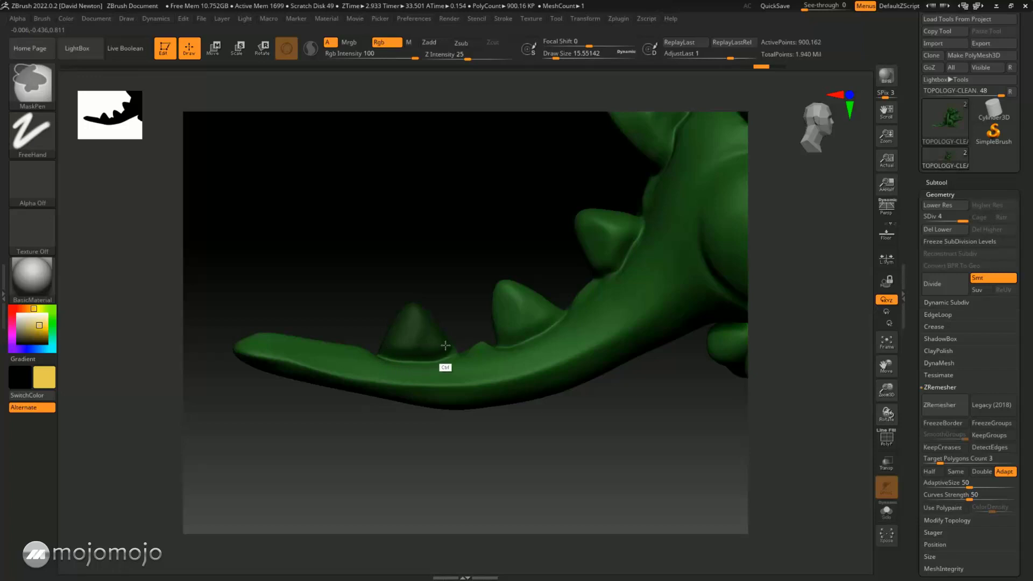
mouse_move(460, 334)
mouse_down()
mouse_move(461, 260)
mouse_move(487, 295)
mouse_move(447, 293)
mouse_move(521, 251)
mouse_move(427, 238)
mouse_move(438, 194)
mouse_move(437, 204)
mouse_up()
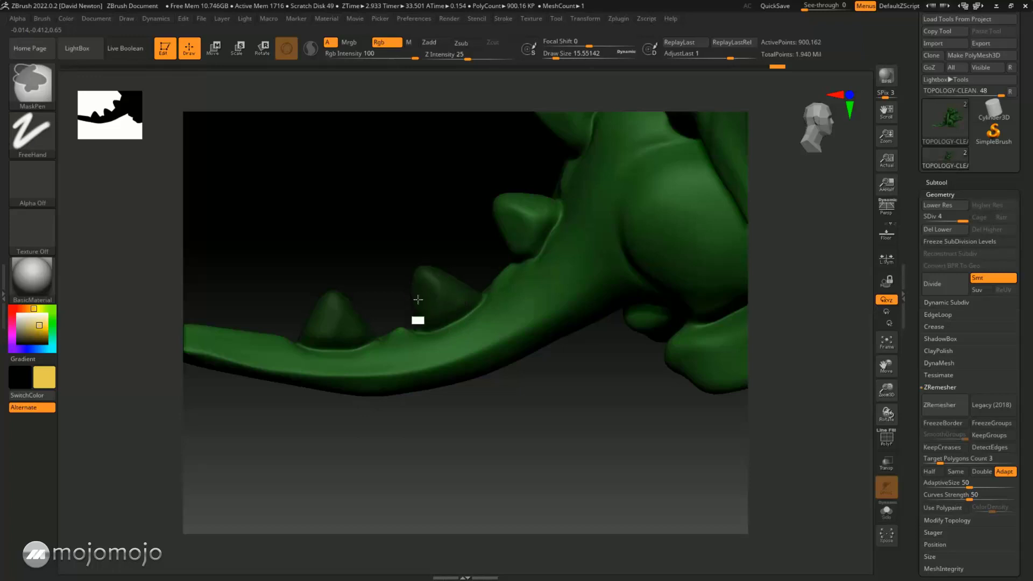
- Mask the third tail spike and the large spike above it on the lower back, covering their far sides
alt+drag(443, 235, 410, 293)
mouse_move(467, 255)
ctrl+mouse_down()
mouse_move(464, 282)
mouse_move(491, 257)
mouse_move(486, 293)
ctrl+mouse_up()
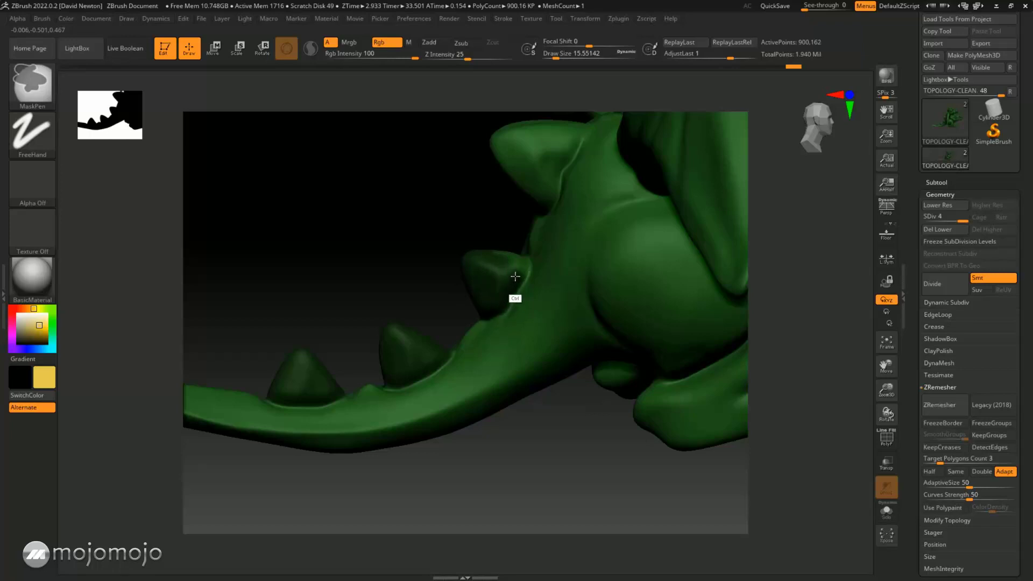
alt+drag(380, 298, 322, 386)
mouse_move(494, 233)
ctrl+mouse_down()
mouse_move(514, 235)
mouse_move(512, 249)
mouse_move(499, 246)
ctrl+mouse_up()
mouse_move(487, 286)
ctrl+mouse_down()
mouse_move(498, 211)
mouse_move(487, 209)
mouse_move(450, 243)
mouse_move(441, 221)
ctrl+mouse_up()
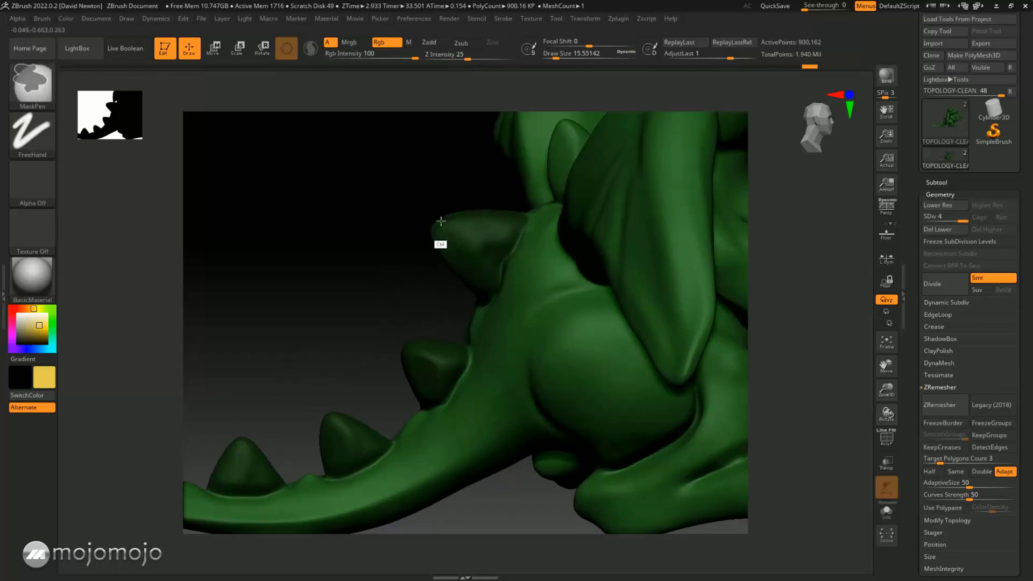
drag(445, 292, 510, 277)
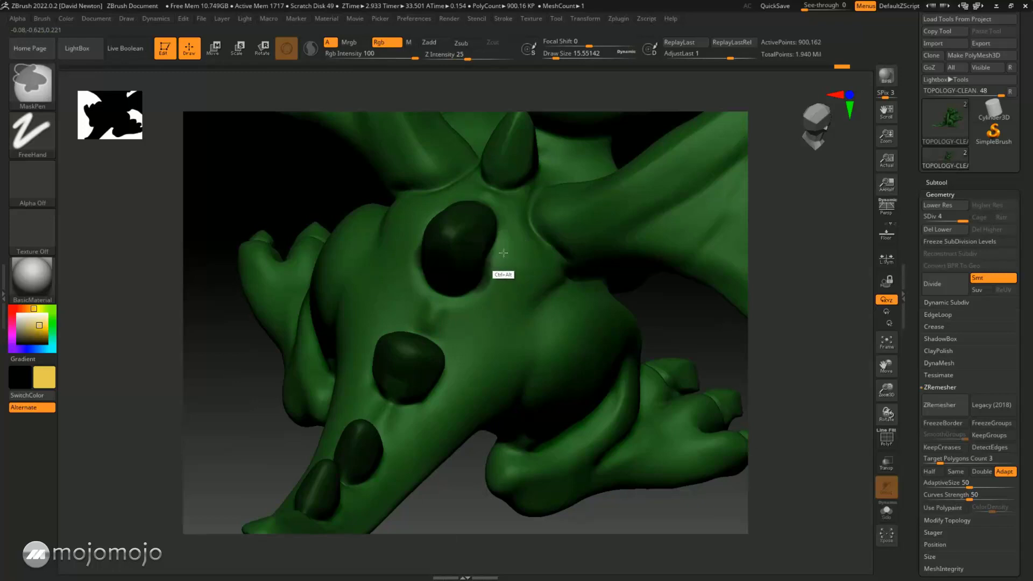
- Trim stray masking beside the large lower-back spike and mask the back and side of the spike between the wings
ctrl+alt+drag(495, 272, 466, 314)
alt+drag(797, 227, 799, 297)
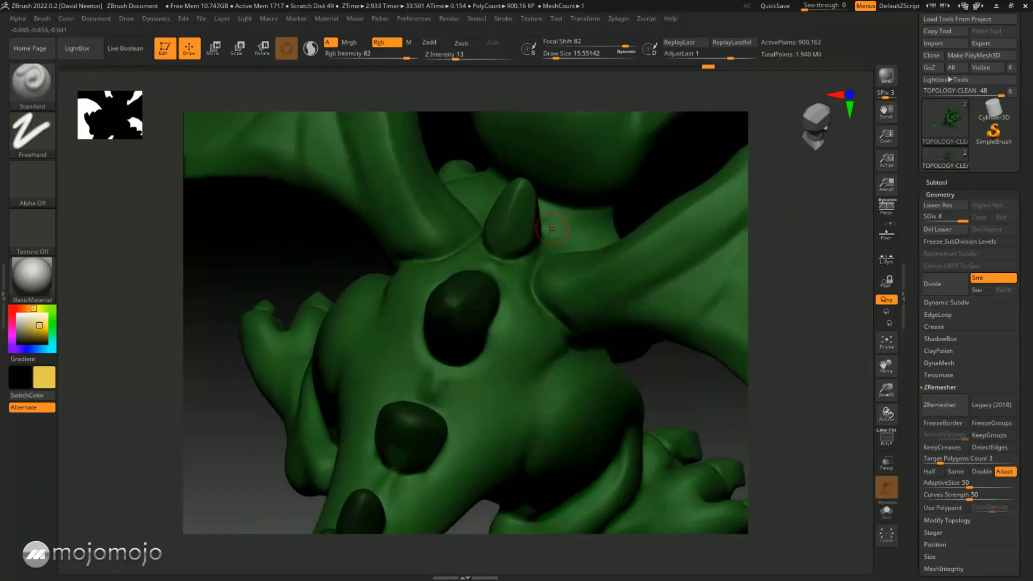
ctrl+drag(520, 184, 503, 234)
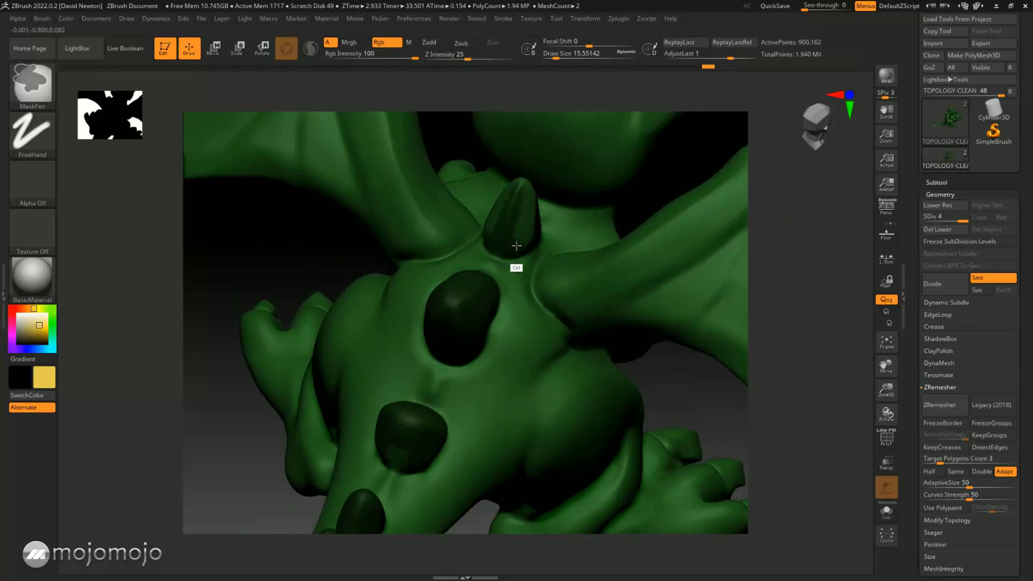
drag(794, 260, 765, 284)
ctrl+drag(539, 235, 580, 214)
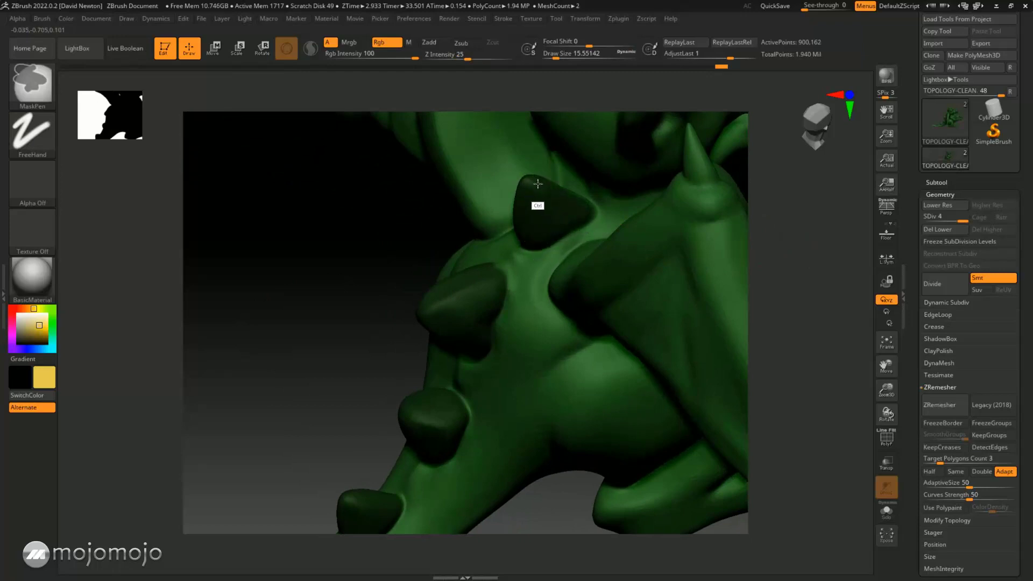
- Mask the upper side of the spike between the wings with a draw size of about 34.8, erasing any overspill
right_drag(793, 223, 798, 259)
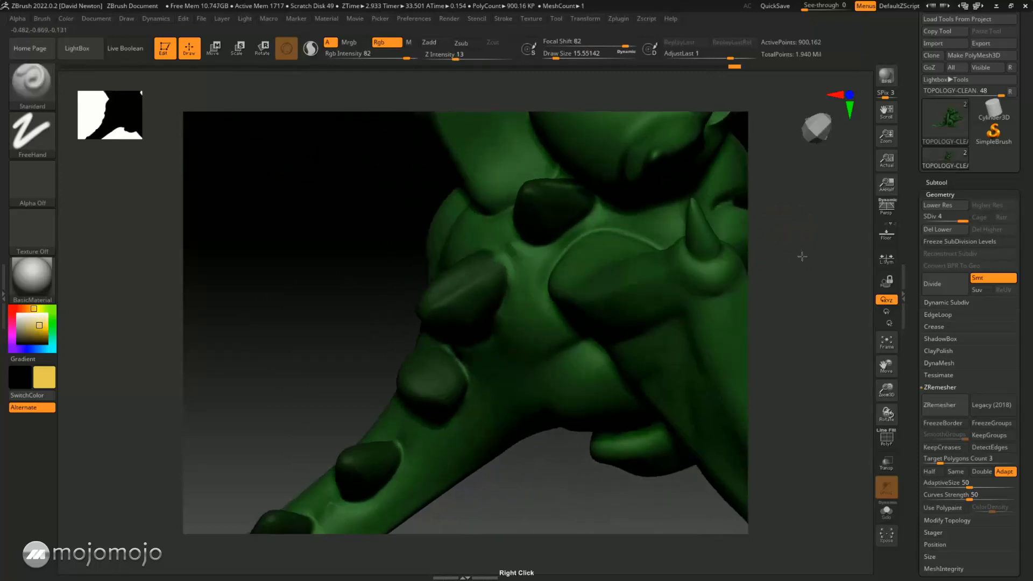
right_drag(780, 217, 786, 226)
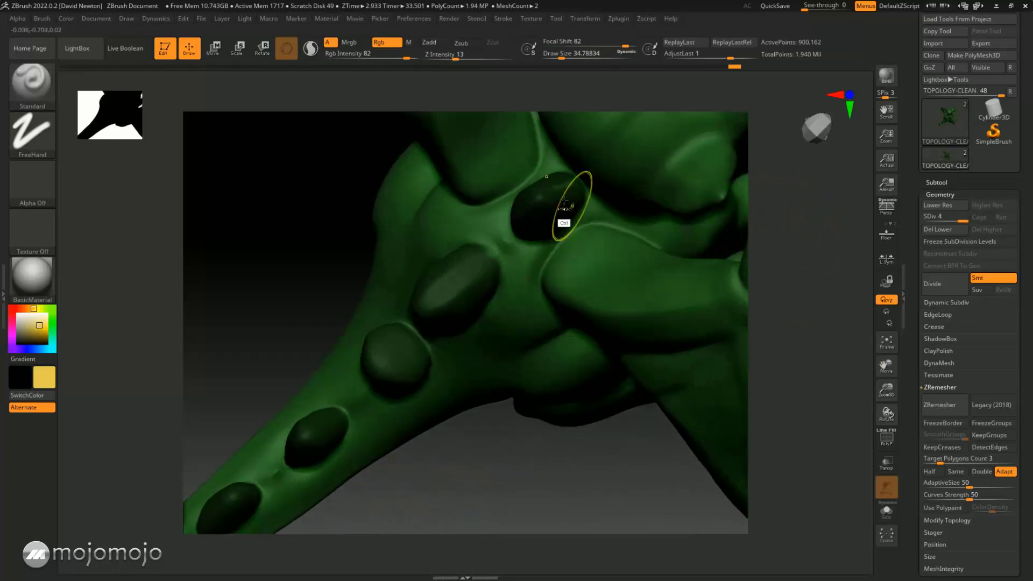
ctrl+drag(557, 184, 563, 187)
mouse_move(794, 228)
right_down()
mouse_move(814, 111)
mouse_move(819, 173)
mouse_move(657, 207)
right_up()
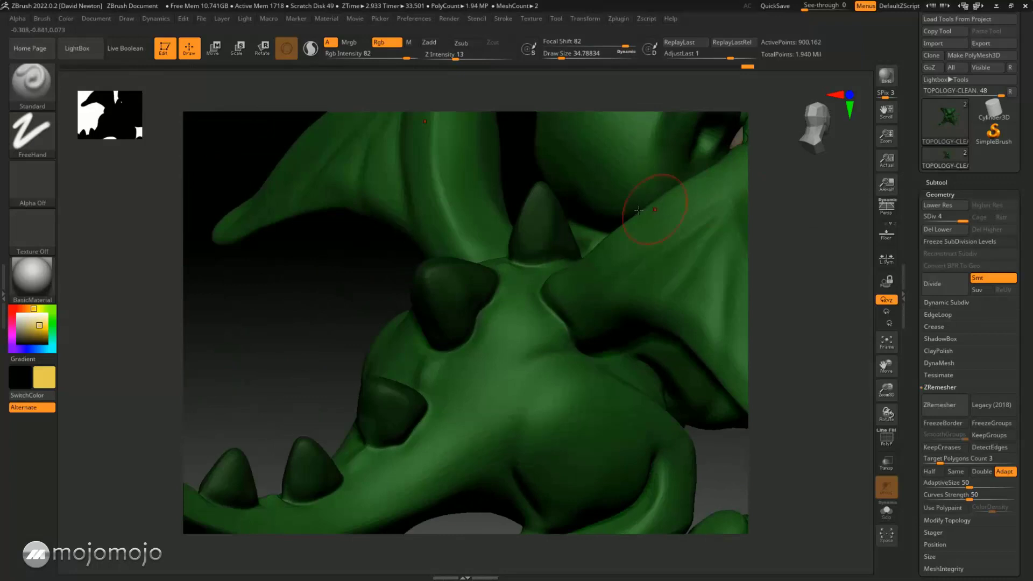
key(ctrl+alt)
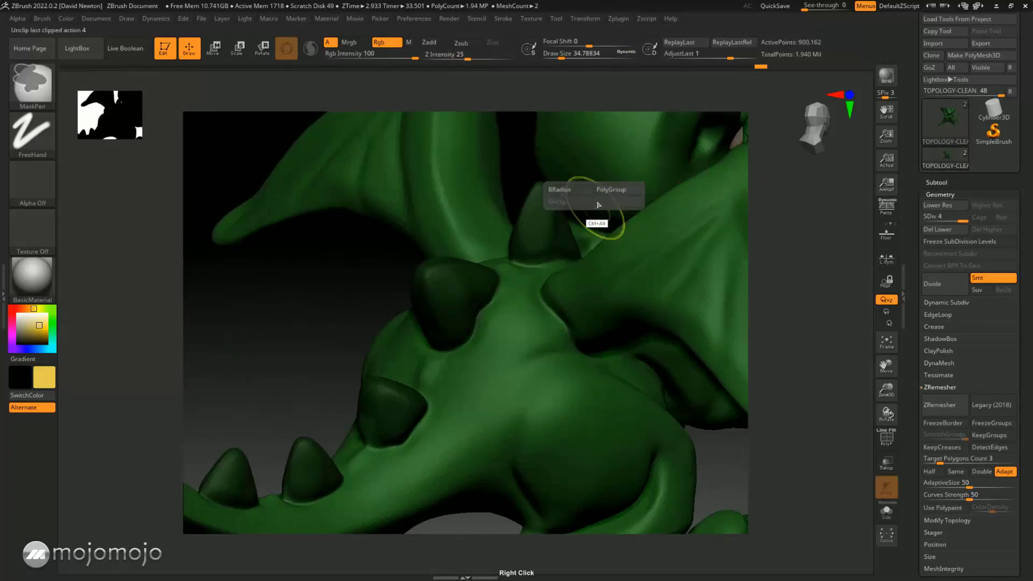
- Reduce the draw size to about 12.9 and refine the mask around the tip and base of the spike between the wings
right_drag(788, 233, 786, 344)
key(space)
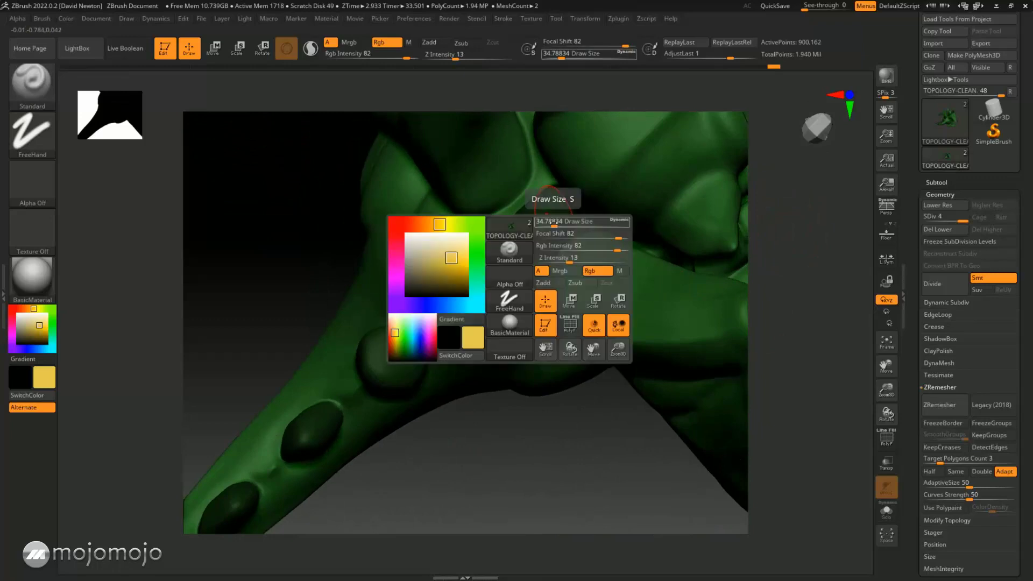
key(ctrl)
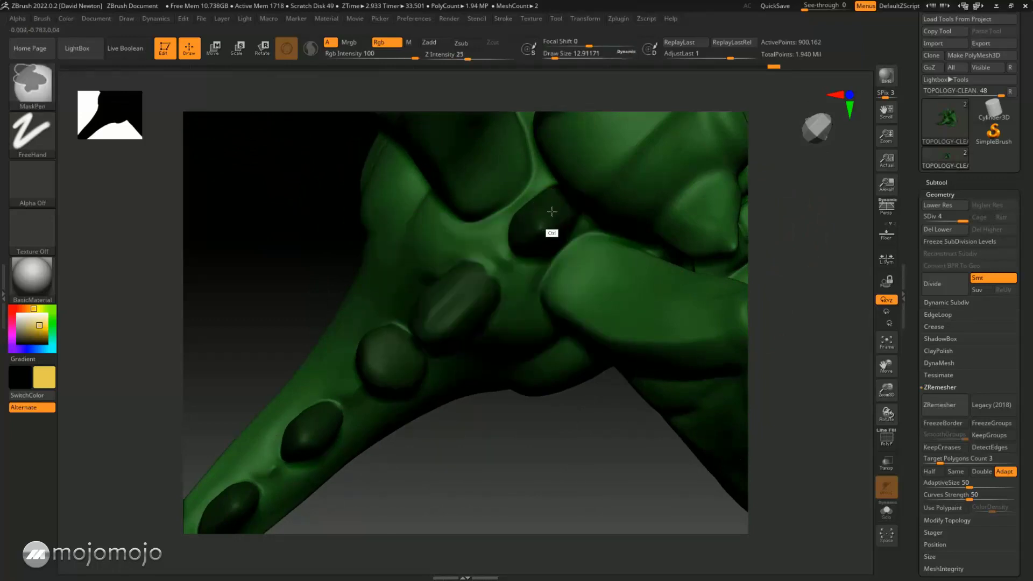
mouse_move(805, 244)
mouse_down()
mouse_move(826, 228)
mouse_move(825, 243)
mouse_up()
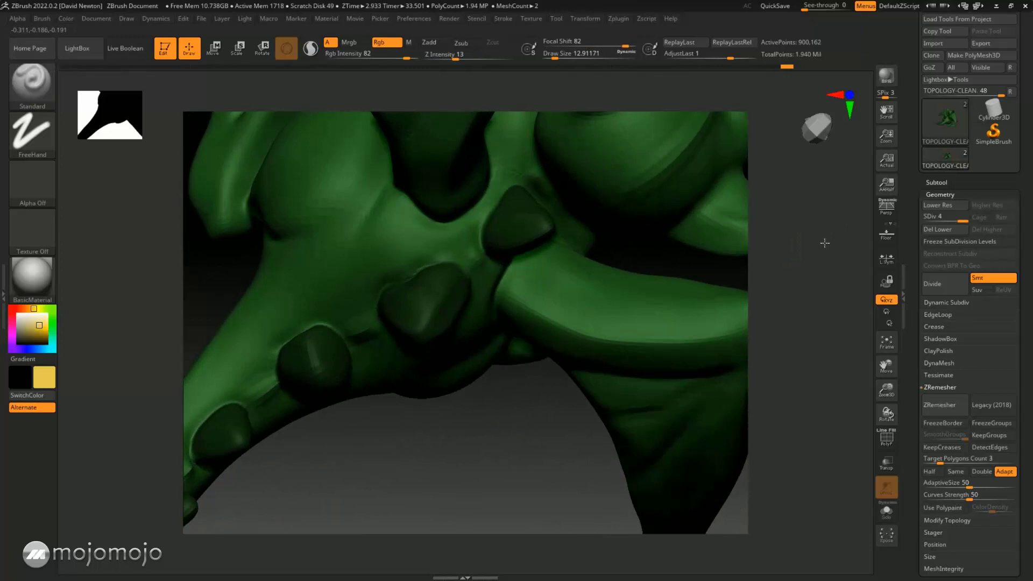
key(ctrl+alt)
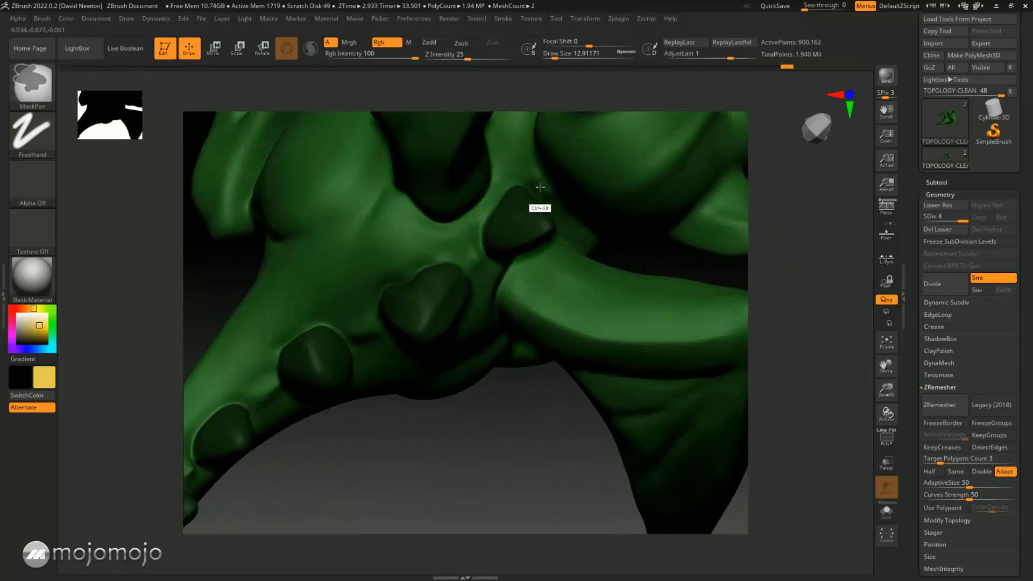
- Fill in the remaining gaps in the masks on the back and tail spikes, working from the far side
right_drag(789, 231, 796, 259)
alt+drag(796, 259, 757, 246)
drag(414, 448, 467, 436)
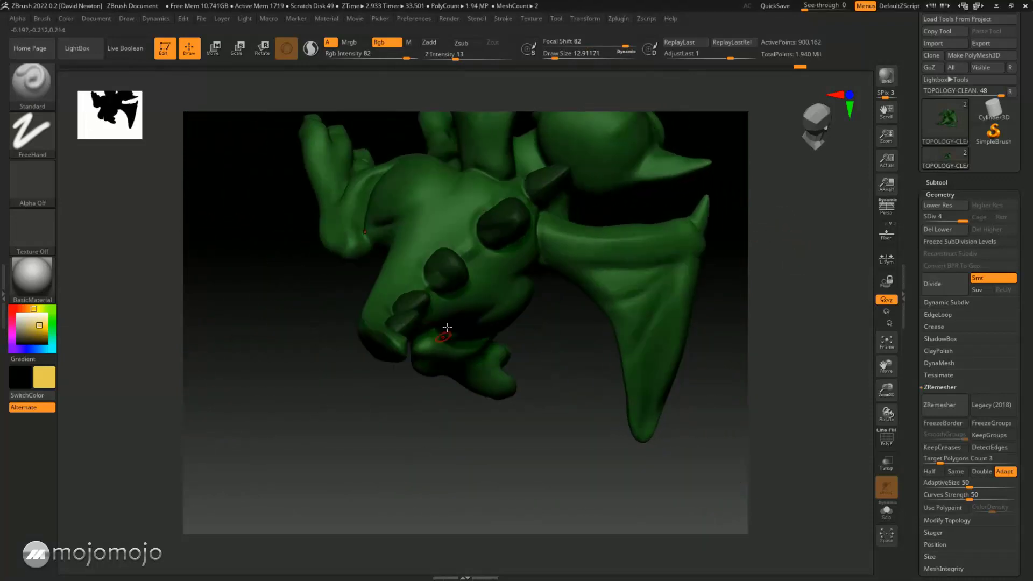
key(ctrl)
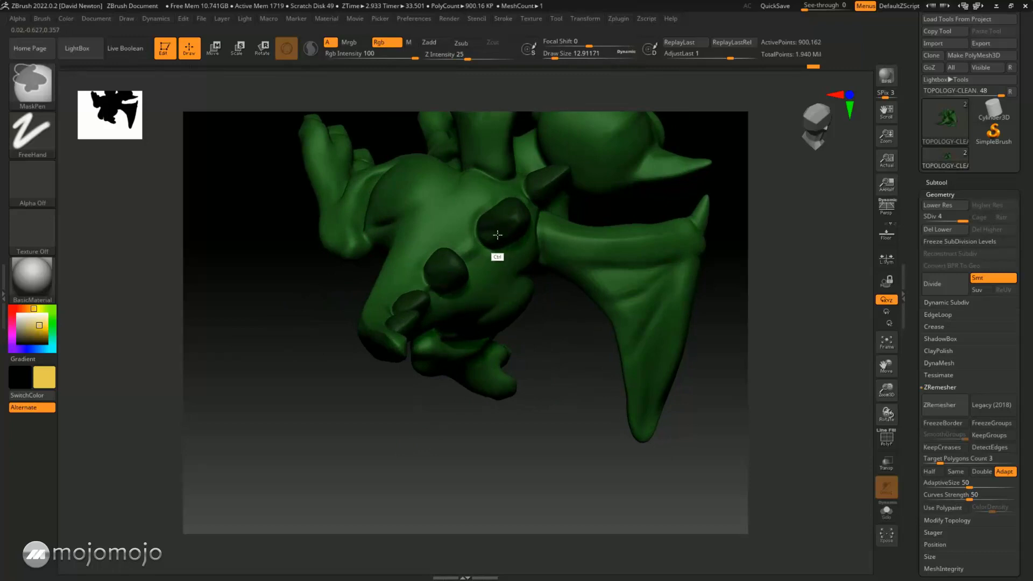
- Invert the mask so only the spikes are editable and fill them with a pale yellow
mouse_move(491, 358)
right_down()
mouse_move(470, 457)
mouse_move(482, 470)
mouse_move(633, 309)
mouse_move(621, 336)
mouse_move(645, 333)
mouse_move(634, 314)
mouse_move(611, 331)
mouse_move(635, 290)
mouse_move(619, 296)
mouse_move(632, 307)
mouse_move(633, 422)
right_up()
key(ctrl)
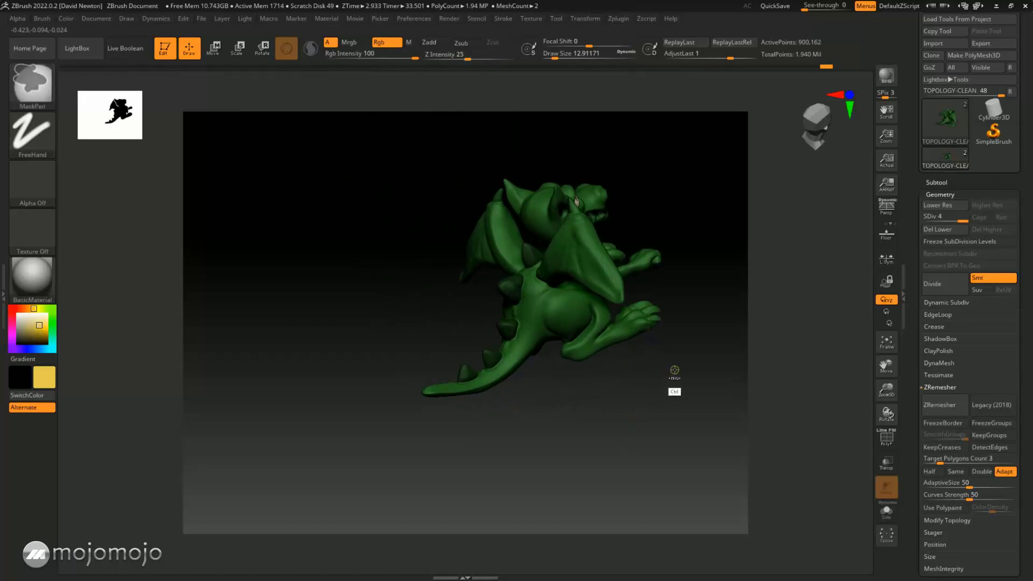
ctrl+click(675, 370)
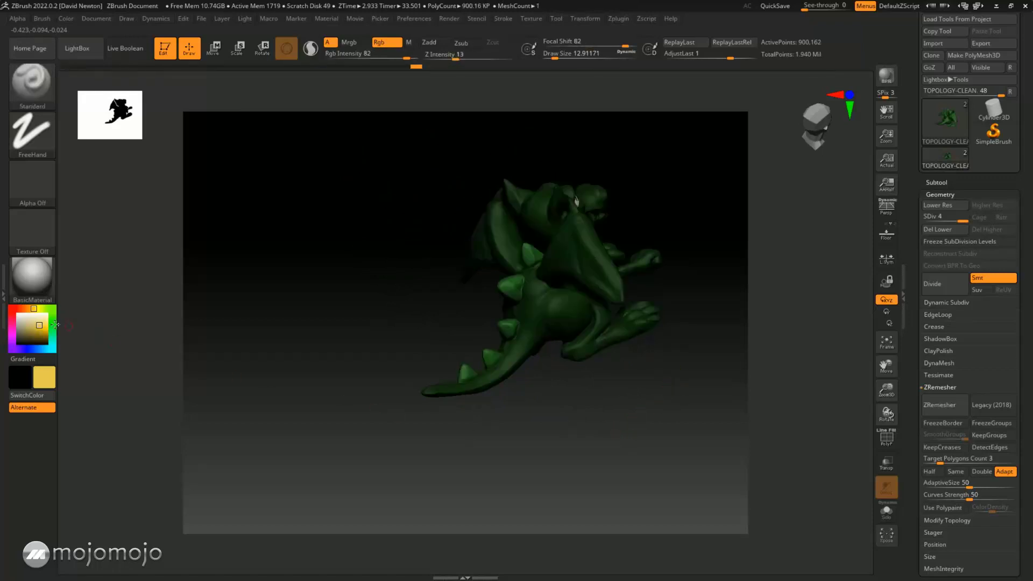
click(39, 323)
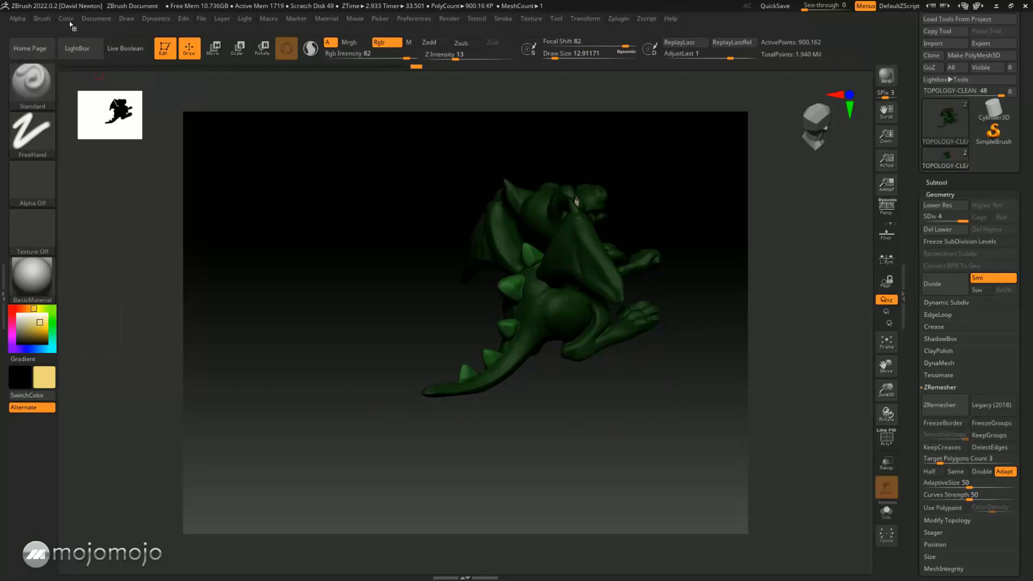
click(69, 23)
click(94, 234)
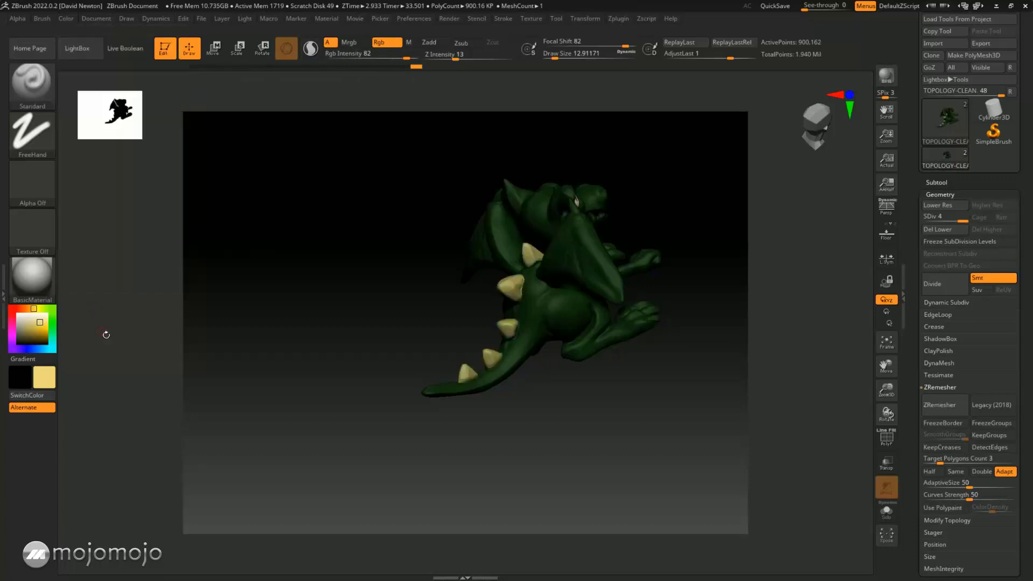
- Turn off polypaint display on the TOPOLOGY-CLEAN subtool and invert the mask back onto the spikes
drag(553, 415, 740, 451)
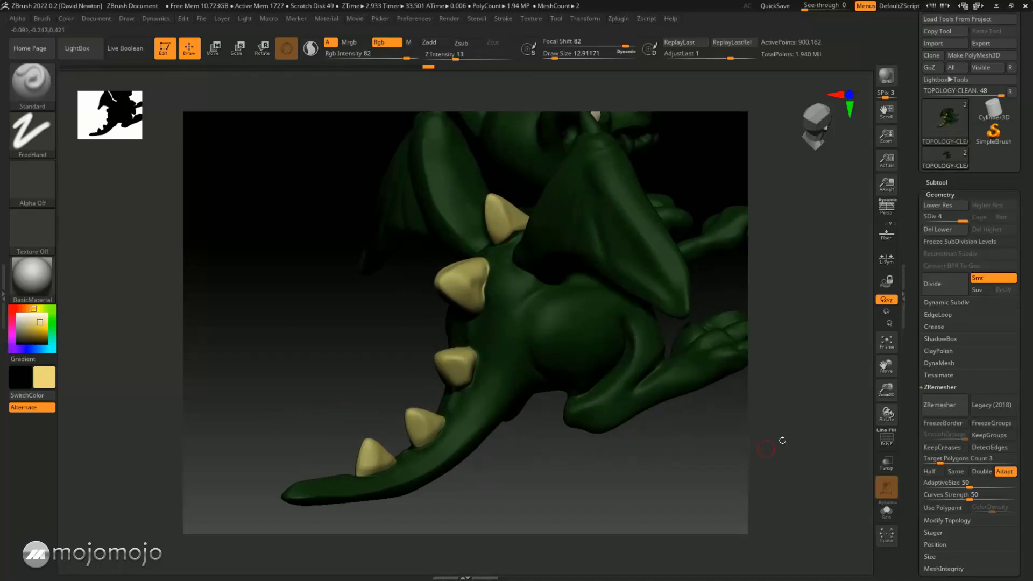
click(936, 182)
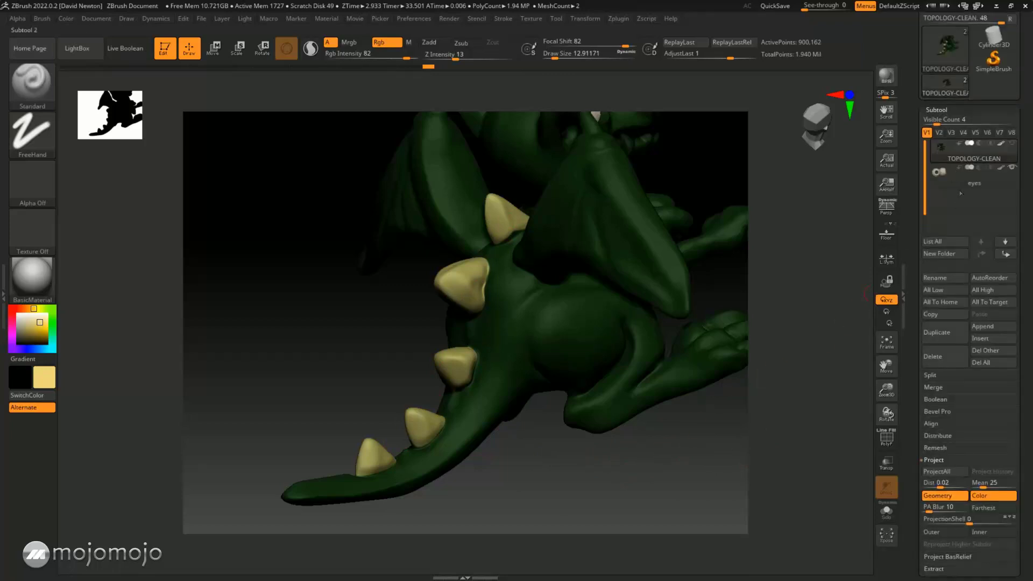
click(1002, 144)
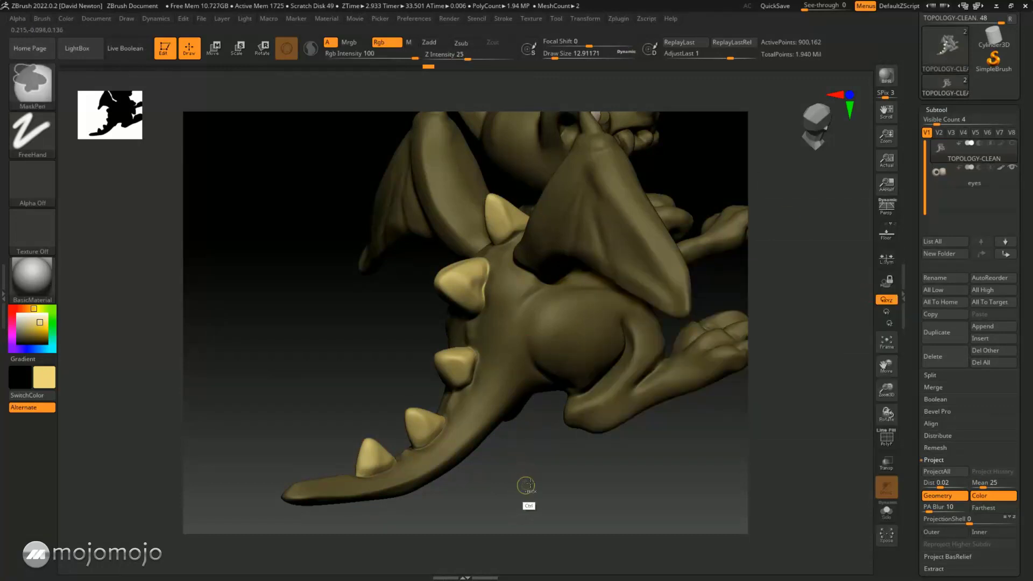
ctrl+click(548, 473)
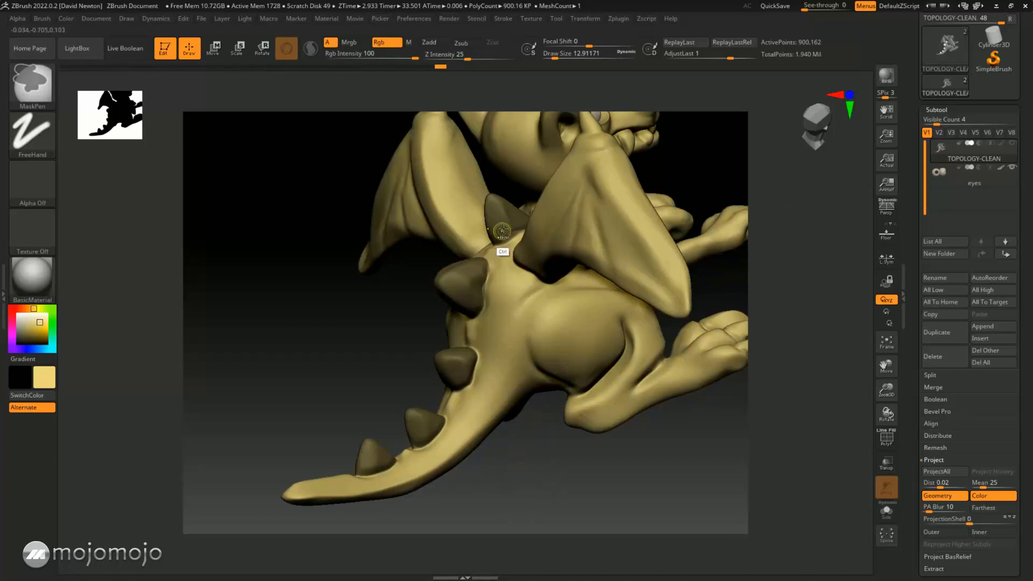
- Show the polyframe, create a polygroup from the masked spikes with Group Masked, and clear the mask
click(886, 441)
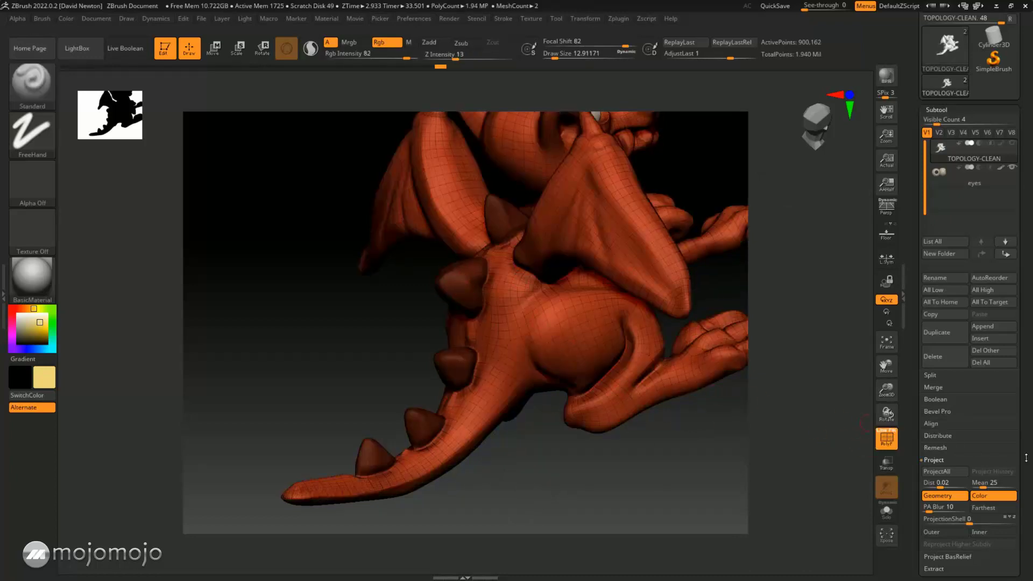
scroll(1026, 458, down, 5)
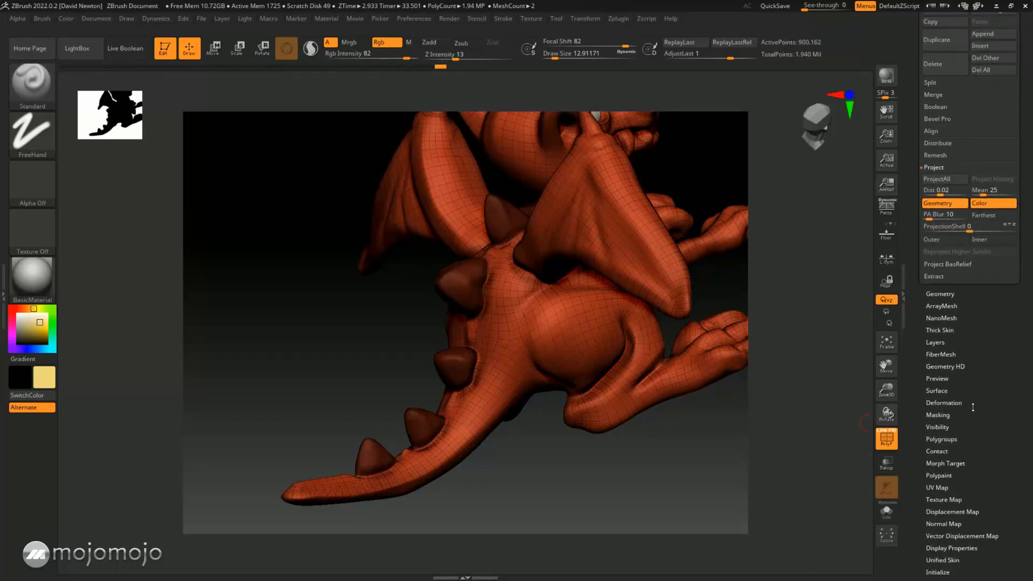
click(943, 439)
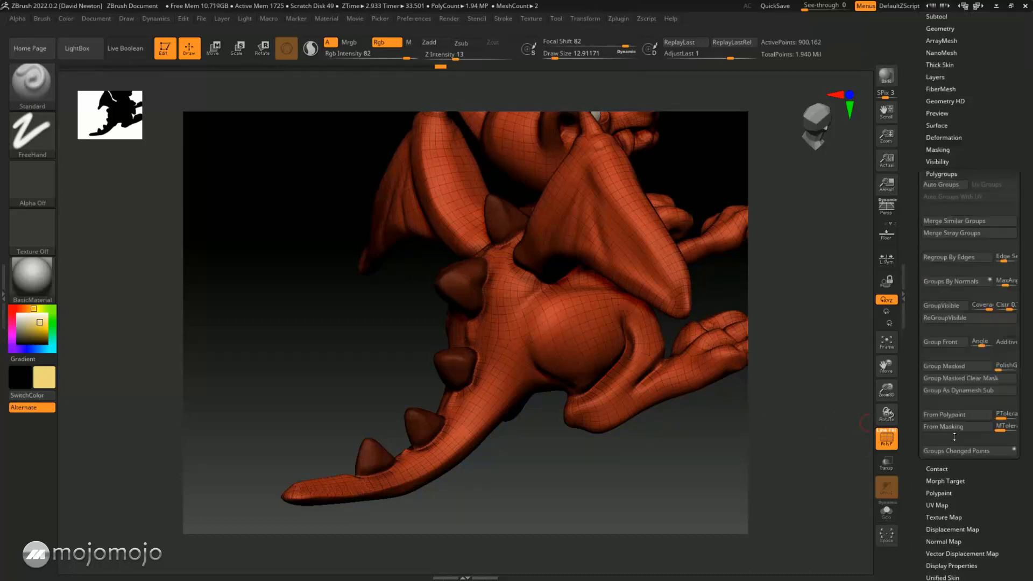
click(943, 370)
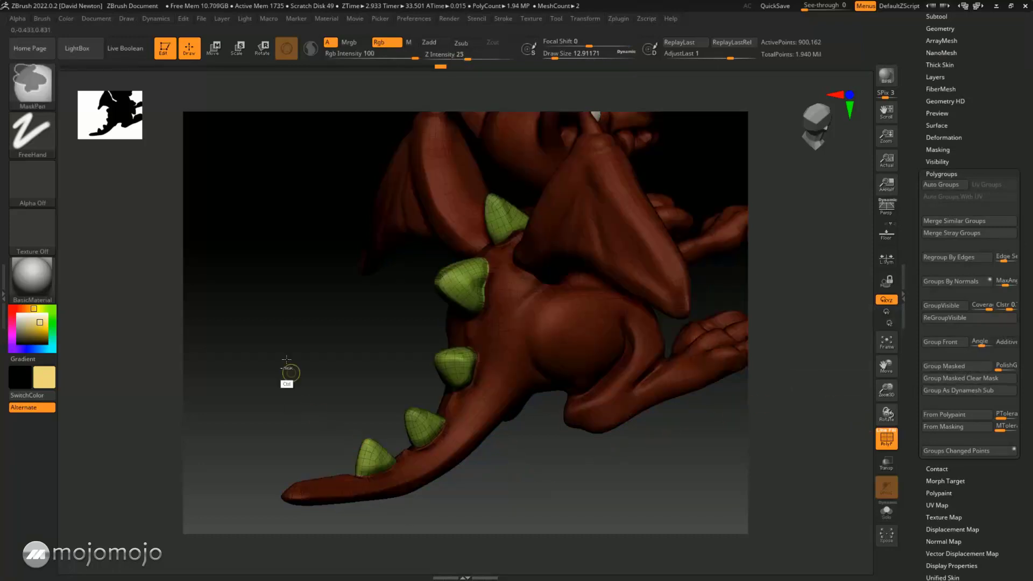
ctrl+click(329, 392)
drag(522, 466, 559, 463)
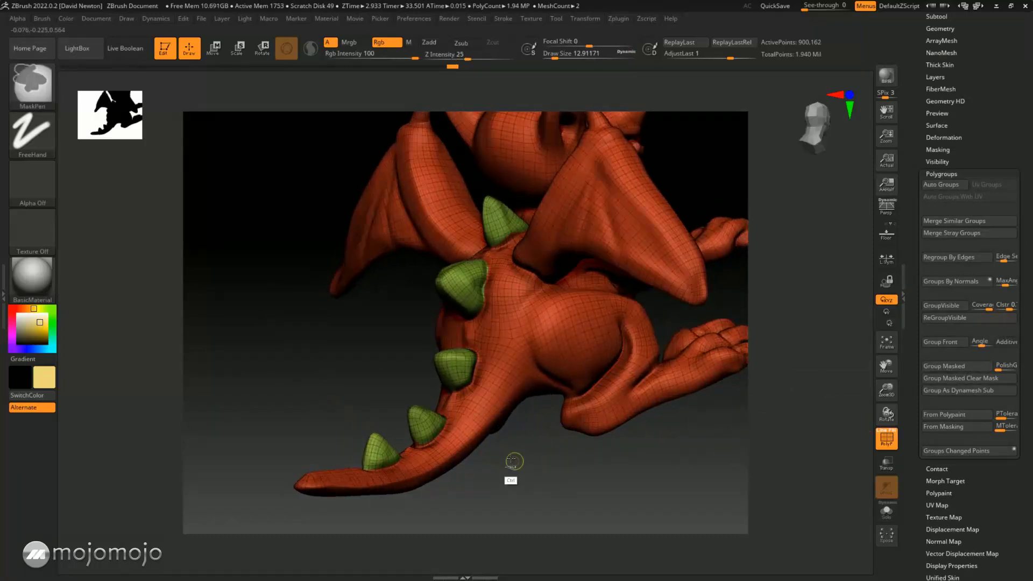
- Isolate the spike polygroup by hiding the rest of the dragon's body, and turn the polyframe off
ctrl+shift+click(470, 374)
ctrl+shift+click(601, 450)
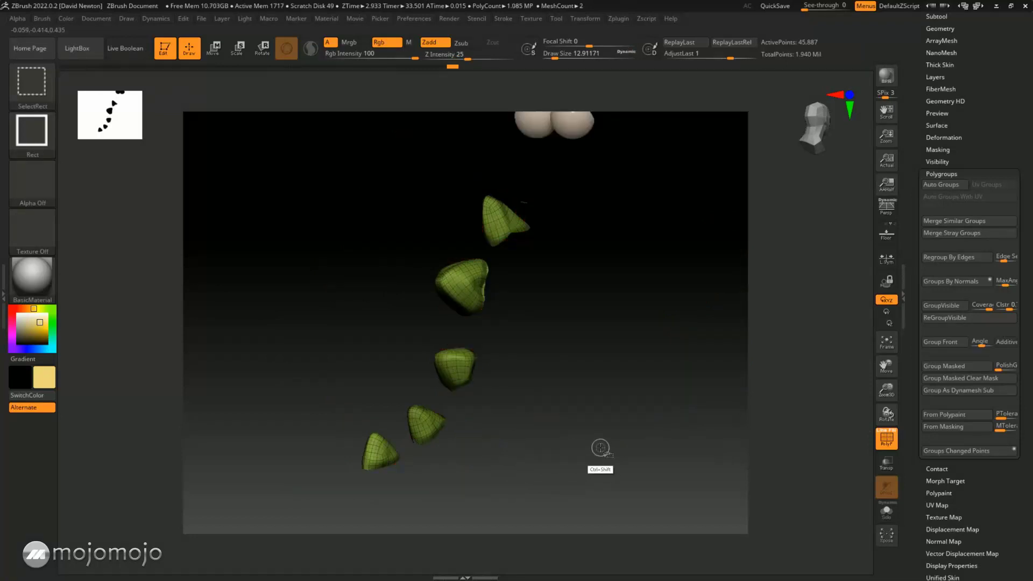
ctrl+shift+click(559, 471)
ctrl+shift+click(460, 278)
mouse_move(583, 445)
mouse_down()
mouse_move(556, 434)
mouse_move(569, 442)
mouse_up()
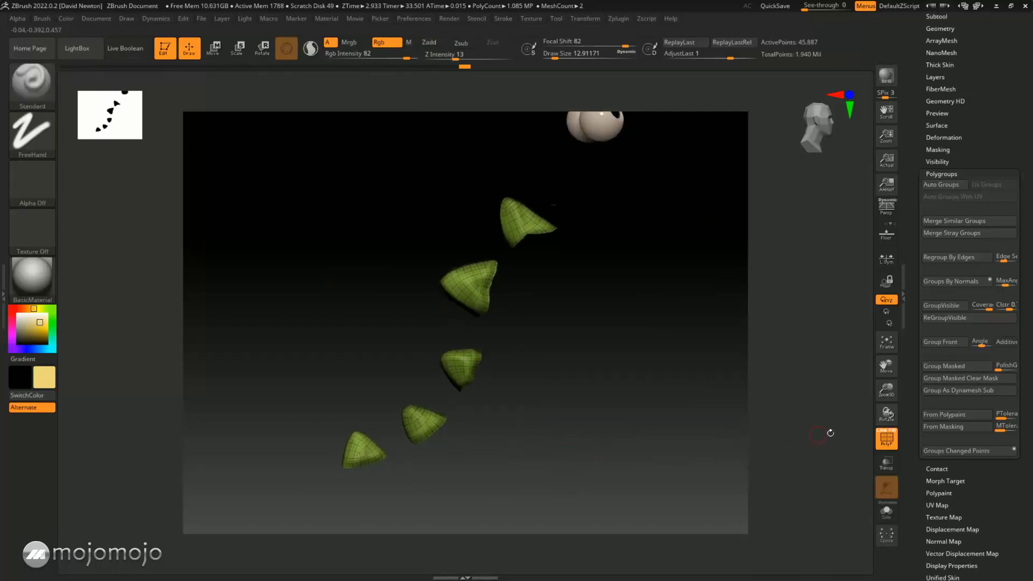
key(shift+f)
drag(639, 425, 587, 410)
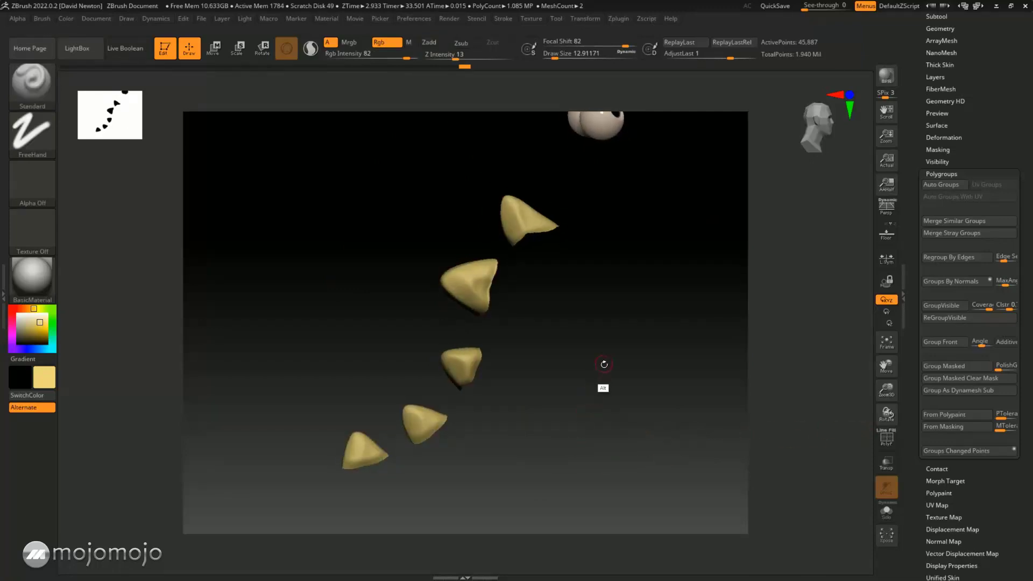
drag(604, 365, 592, 321)
ctrl+alt+shift+drag(560, 244, 530, 273)
- Set the Standard brush to a focal shift of 0 and a draw size of about 23.3, with a beige colour
drag(39, 323, 30, 319)
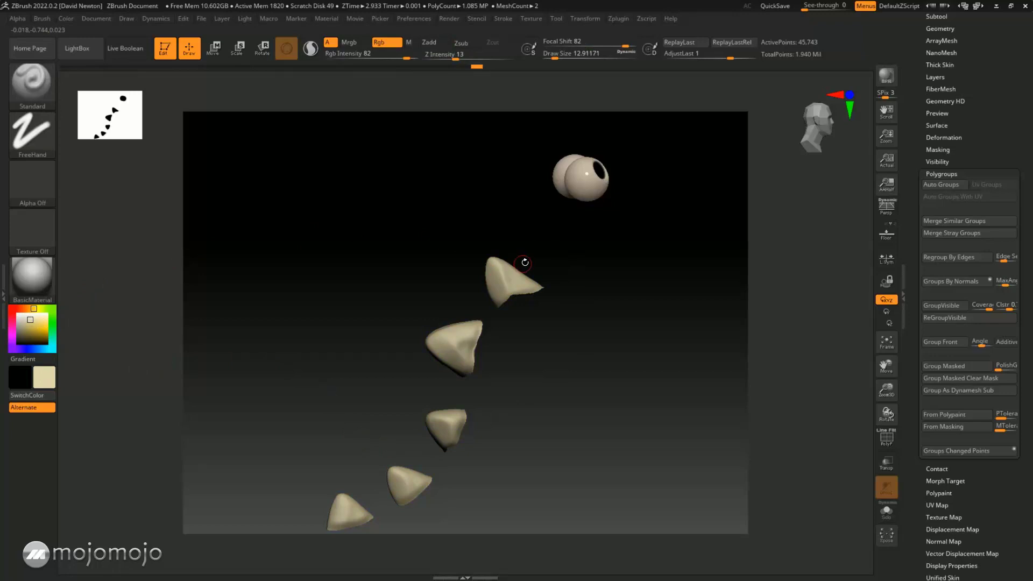
key(space)
drag(551, 249, 558, 249)
key(ctrl)
mouse_move(624, 46)
mouse_down()
mouse_move(589, 43)
mouse_move(558, 57)
mouse_up()
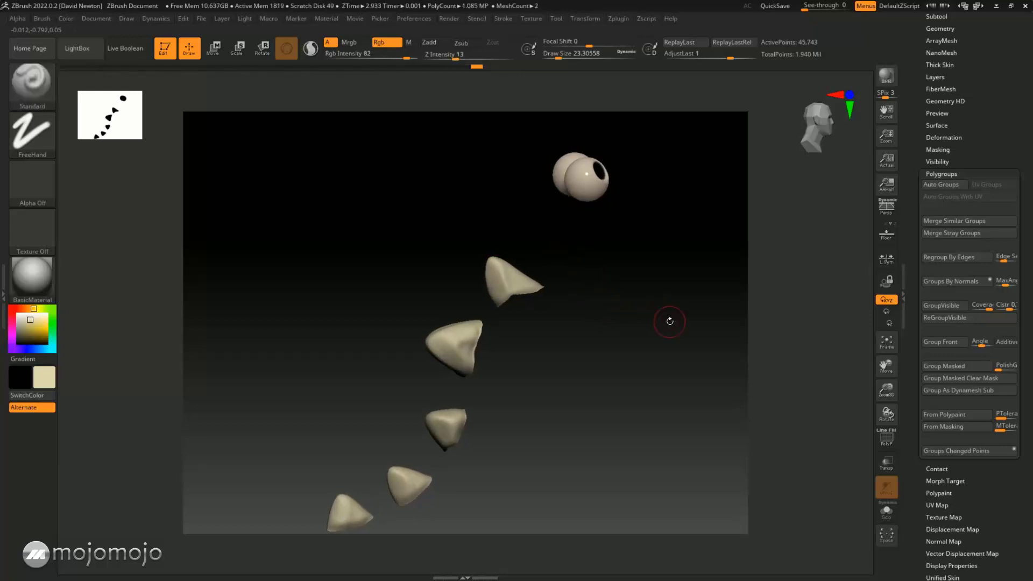
- Choose a light yellow colour and fill the isolated spikes with it
click(38, 326)
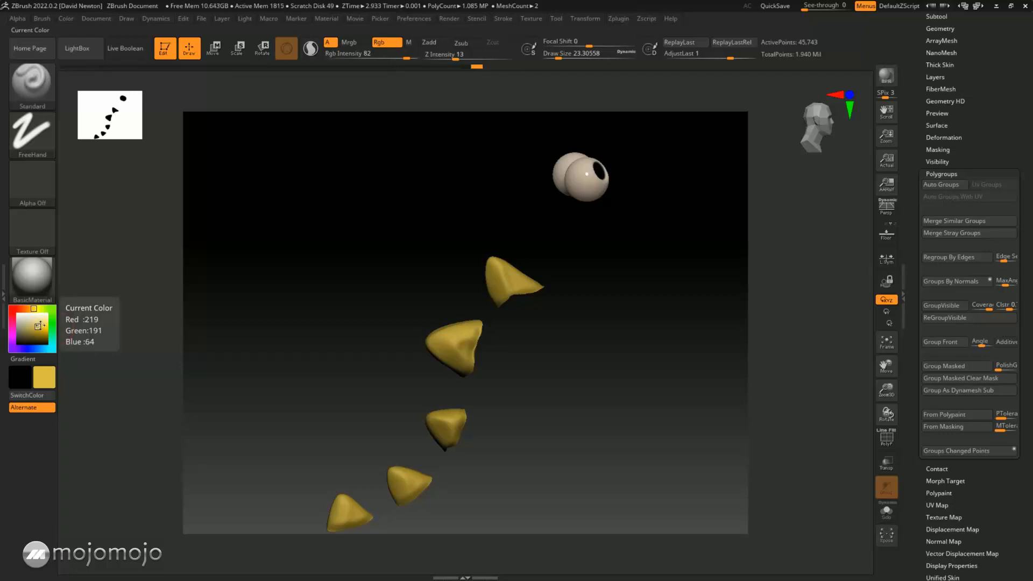
click(36, 322)
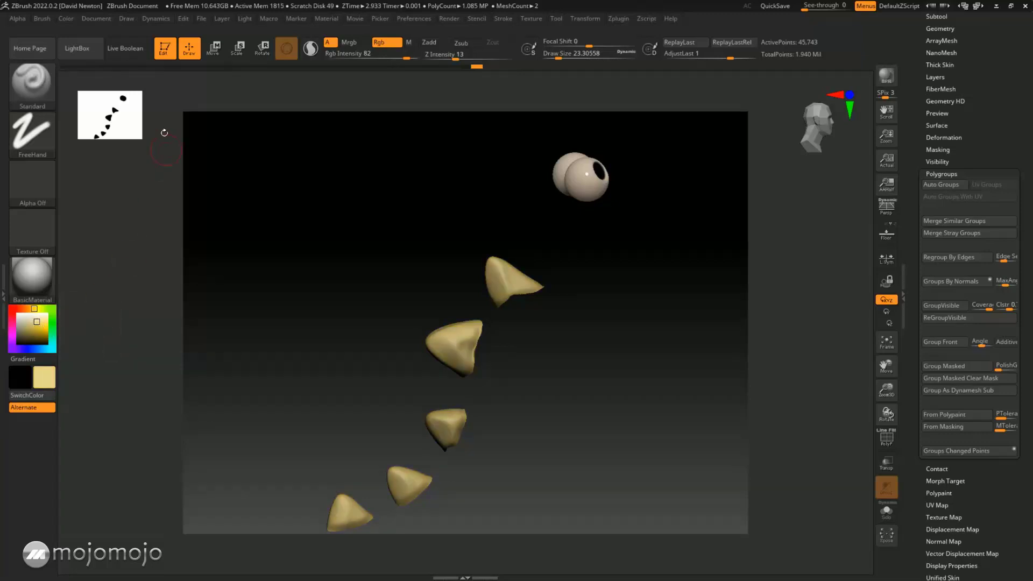
click(71, 21)
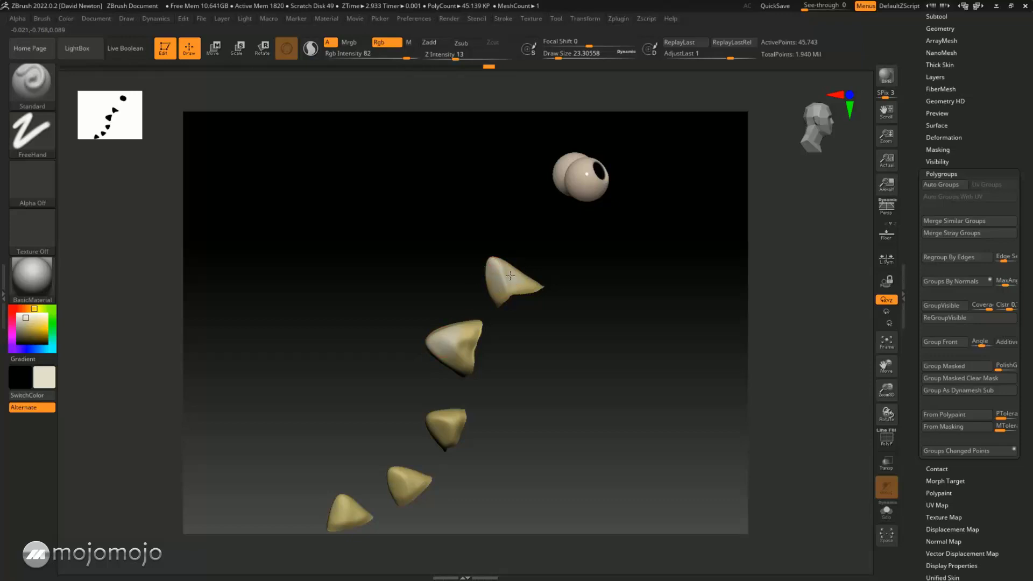
- Paint off-white over the yellow spikes from all sides and bring the hidden body of the dragon back
alt+drag(552, 407, 619, 317)
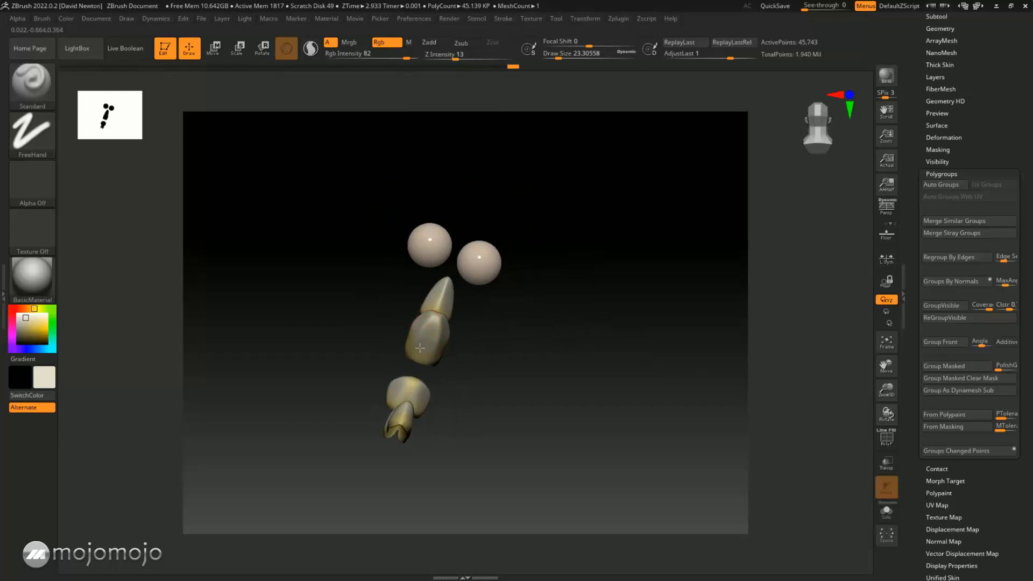
drag(511, 334, 470, 305)
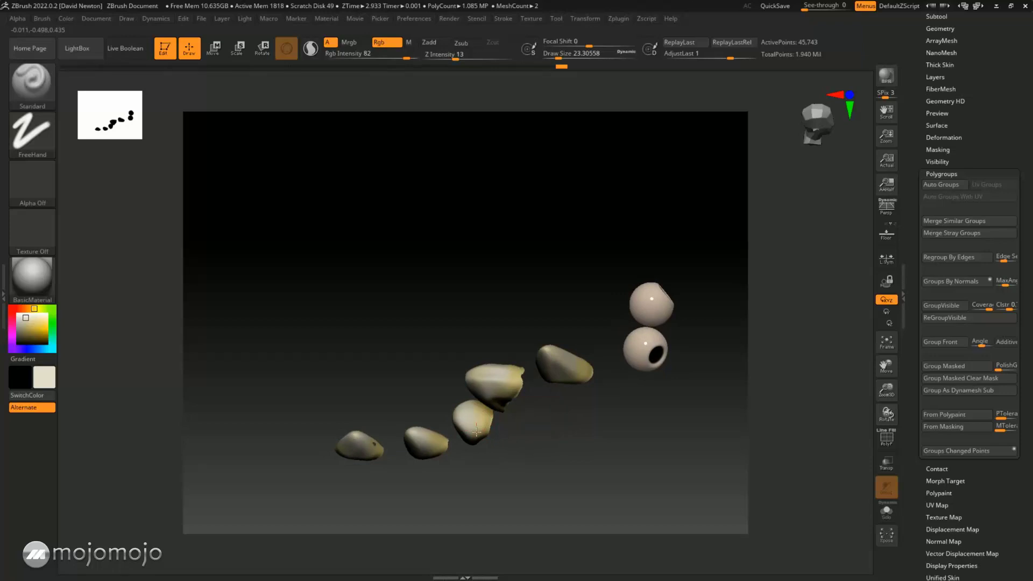
key(ctrl+shift)
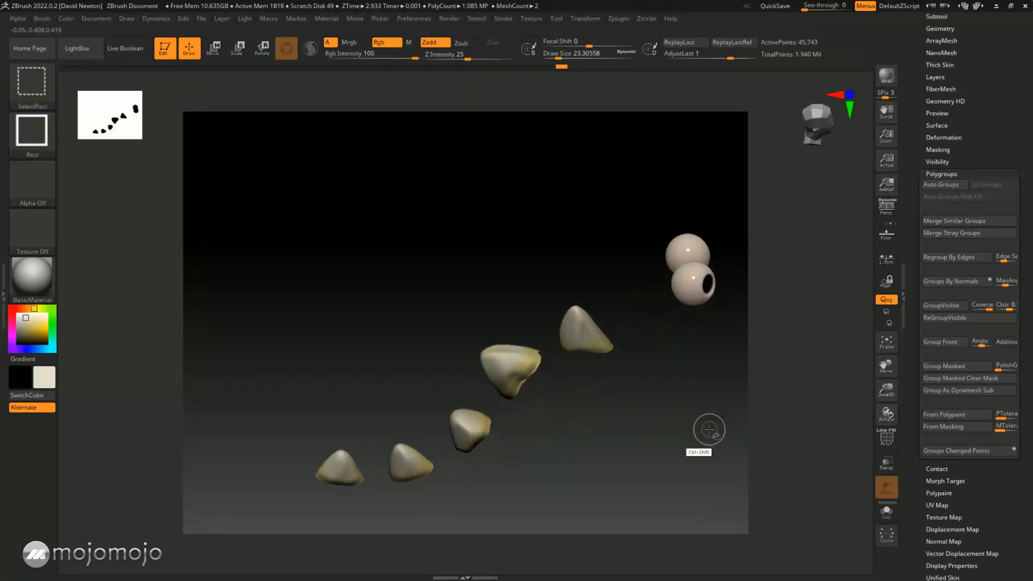
ctrl+shift+click(710, 429)
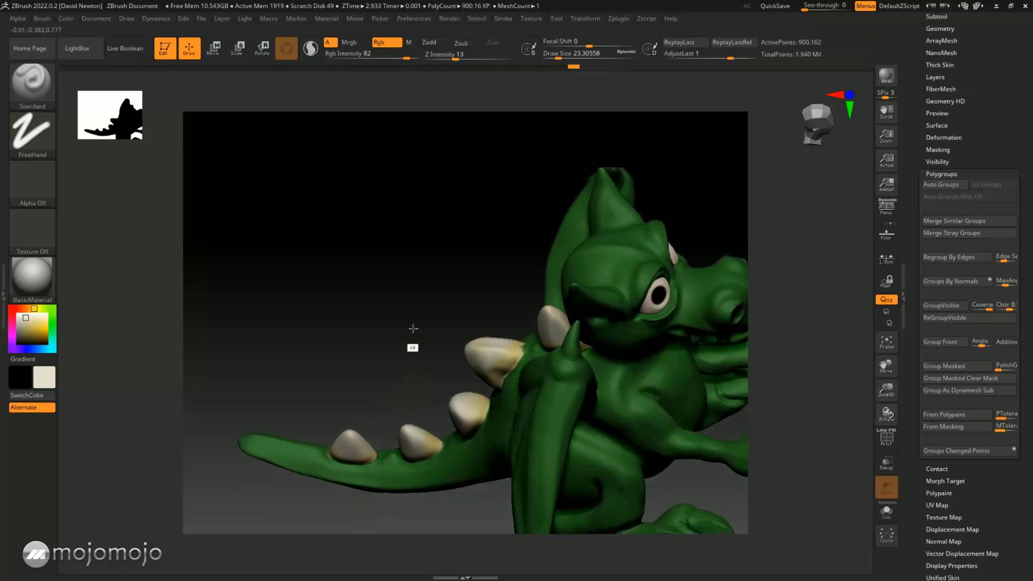
drag(351, 250, 347, 251)
drag(611, 259, 641, 223)
alt+drag(637, 276, 637, 259)
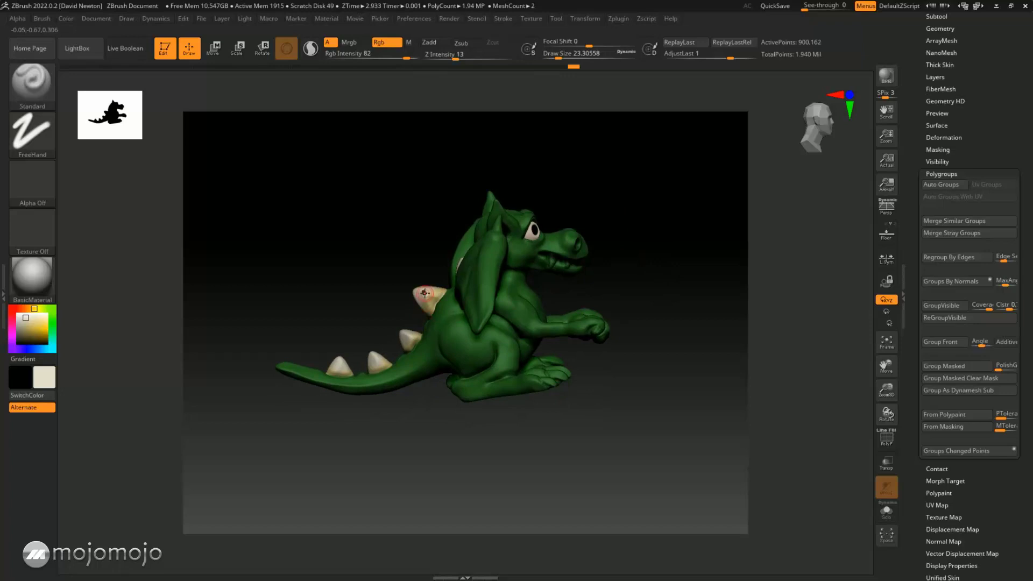
- Set the Standard brush's draw size to about 39.1
key(space)
key(space)
drag(422, 301, 431, 307)
- Isolate the spike polygroup, mask all of it, and bring the rest of the dragon back
key(ctrl)
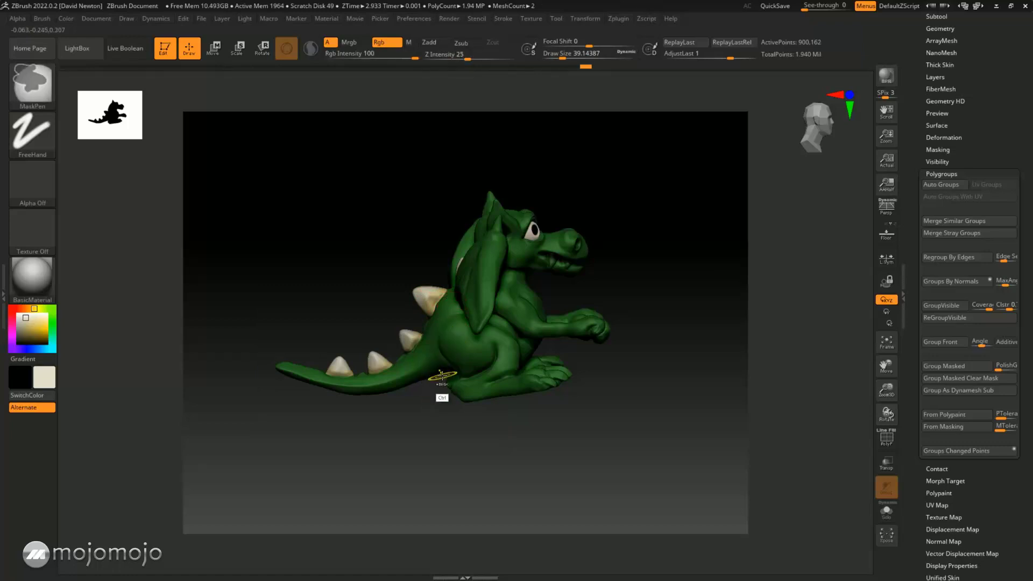
ctrl+shift+click(422, 295)
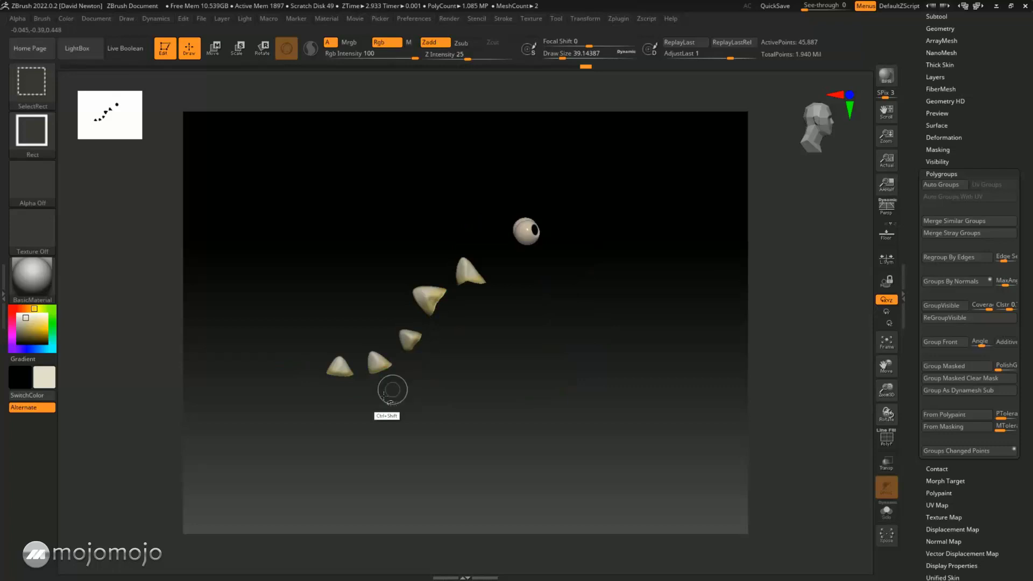
ctrl+drag(282, 229, 520, 447)
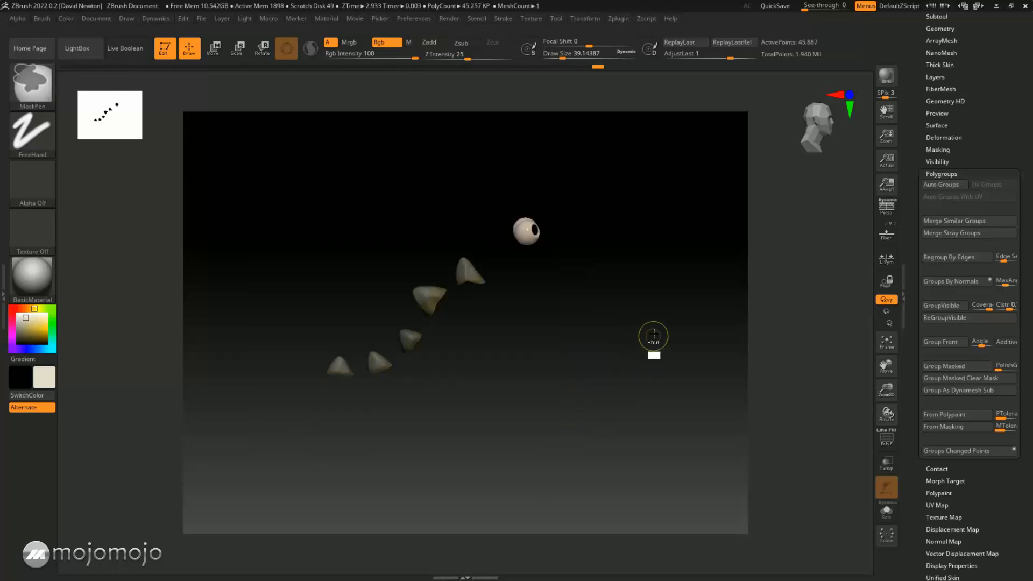
key(shift)
ctrl+shift+click(691, 258)
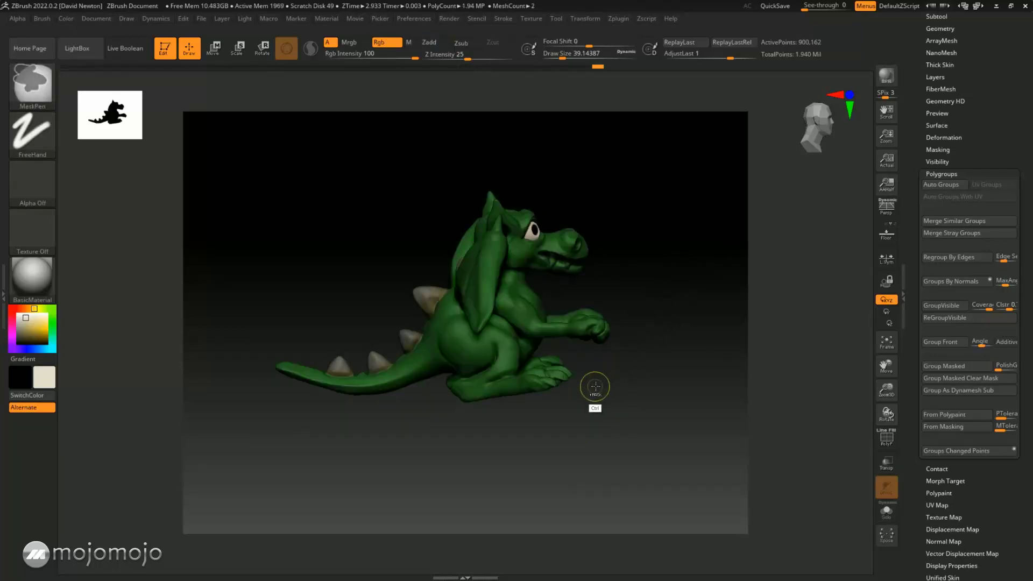
- Invert the mask onto the dragon's body and back onto the spikes
ctrl+click(658, 366)
drag(482, 445, 461, 414)
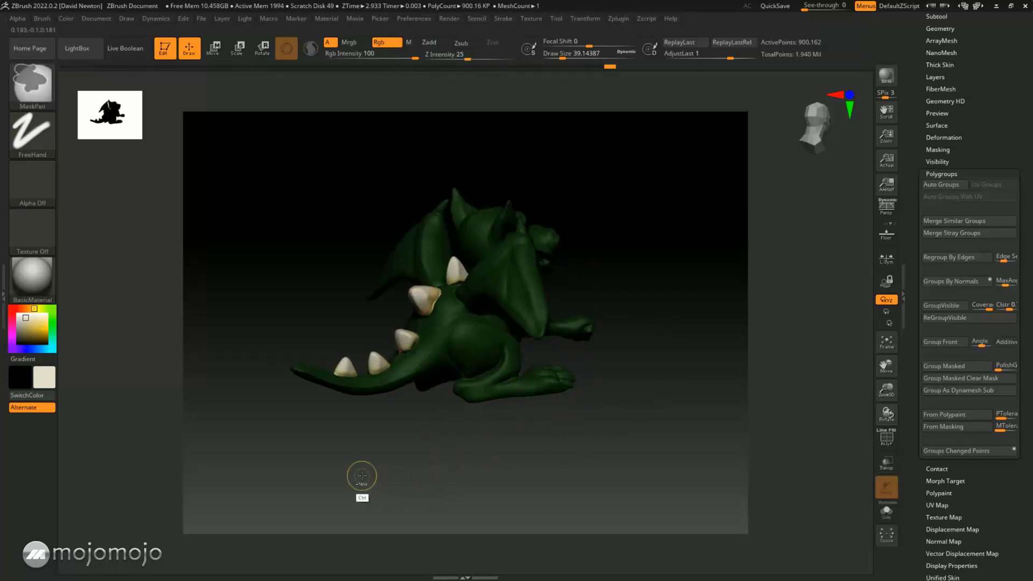
key(ctrl)
ctrl+drag(662, 249, 666, 254)
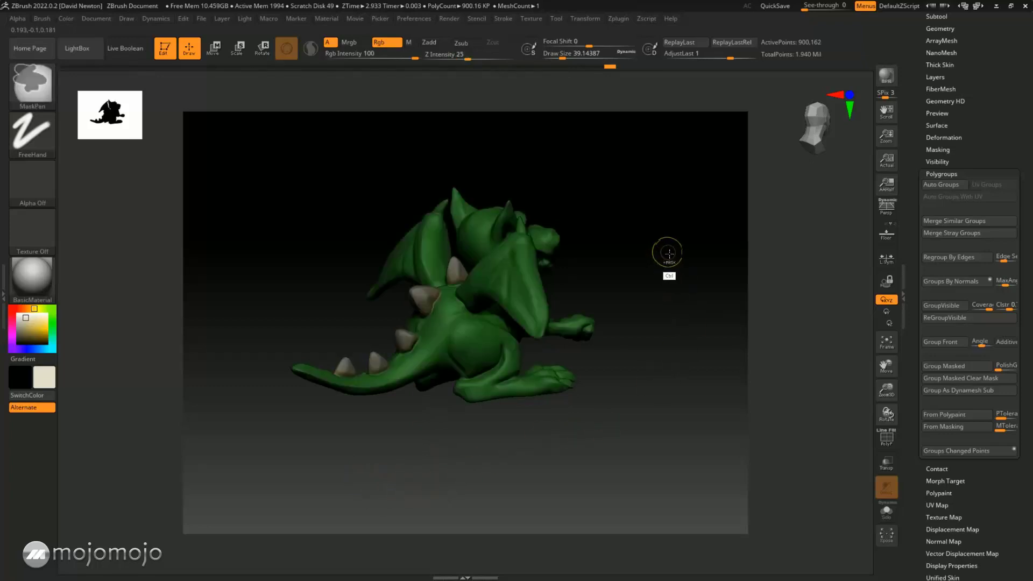
- Try painting off-white on the back around the masked spikes and undo the strokes
mouse_move(657, 339)
mouse_down()
mouse_move(650, 349)
mouse_move(665, 350)
mouse_up()
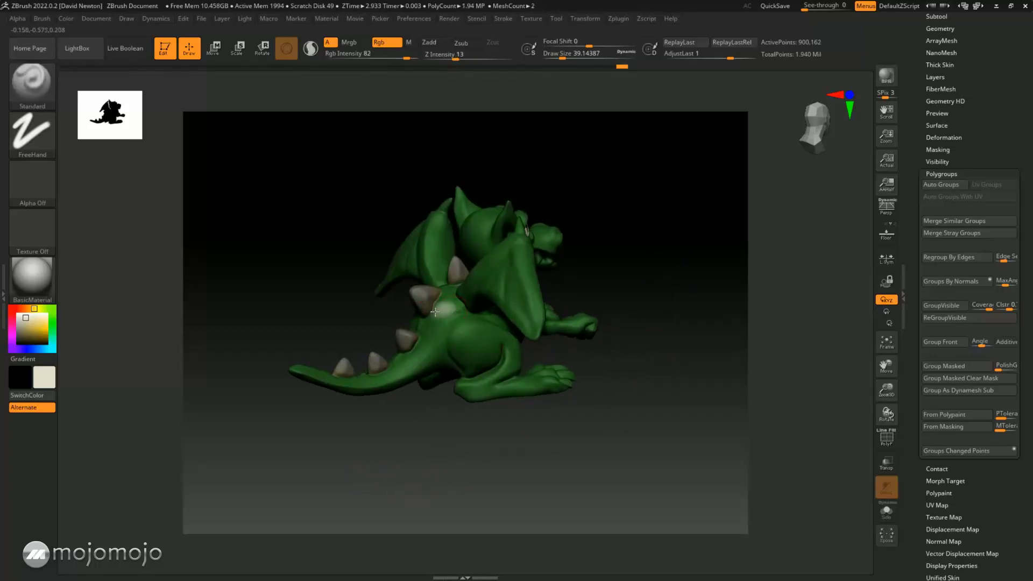
drag(418, 447, 457, 475)
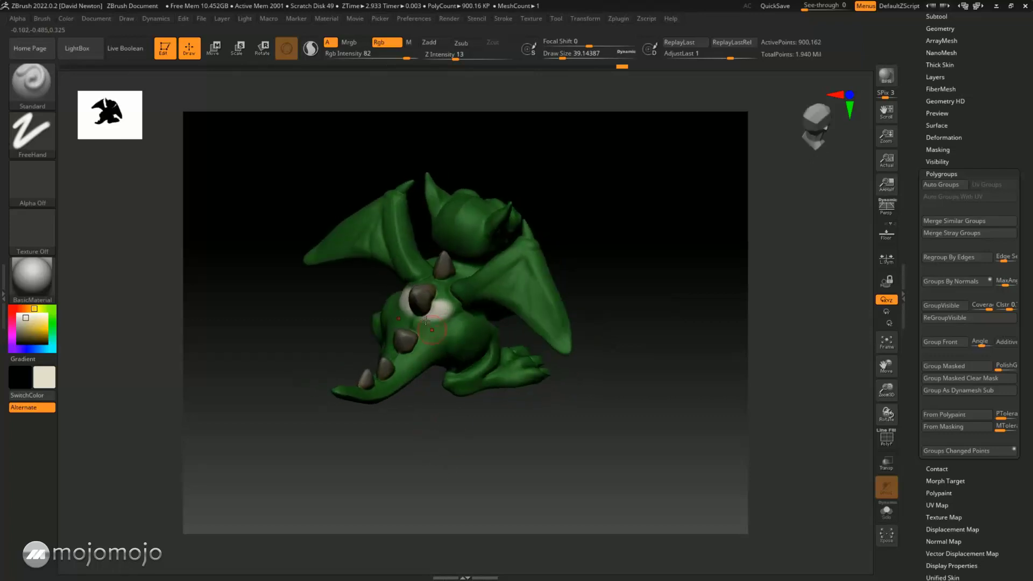
drag(614, 256, 631, 261)
- Paint the claws on top of both wings golden yellow with a draw size of about 25
drag(655, 309, 687, 366)
ctrl+drag(638, 325, 673, 374)
drag(648, 313, 618, 334)
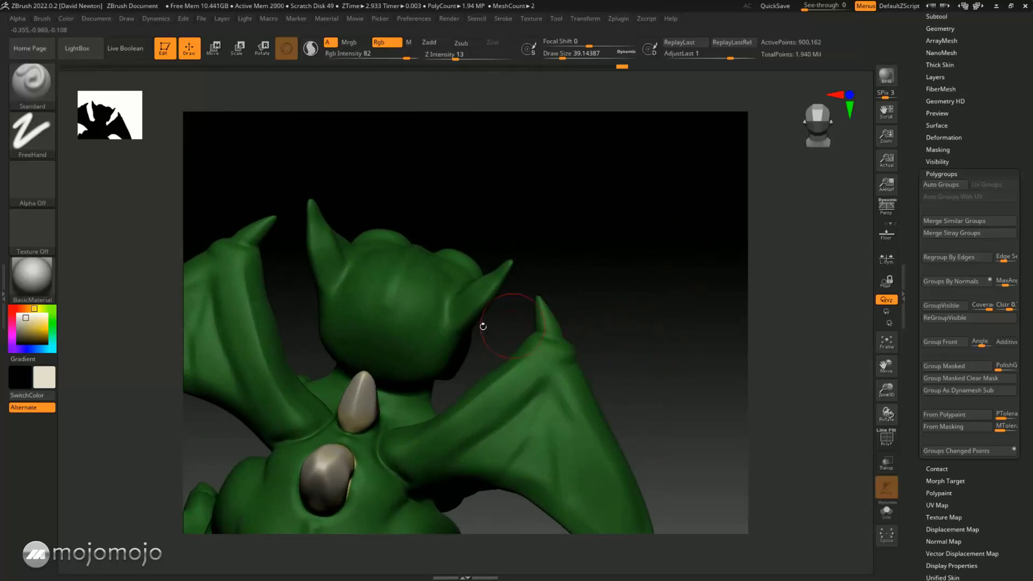
click(38, 328)
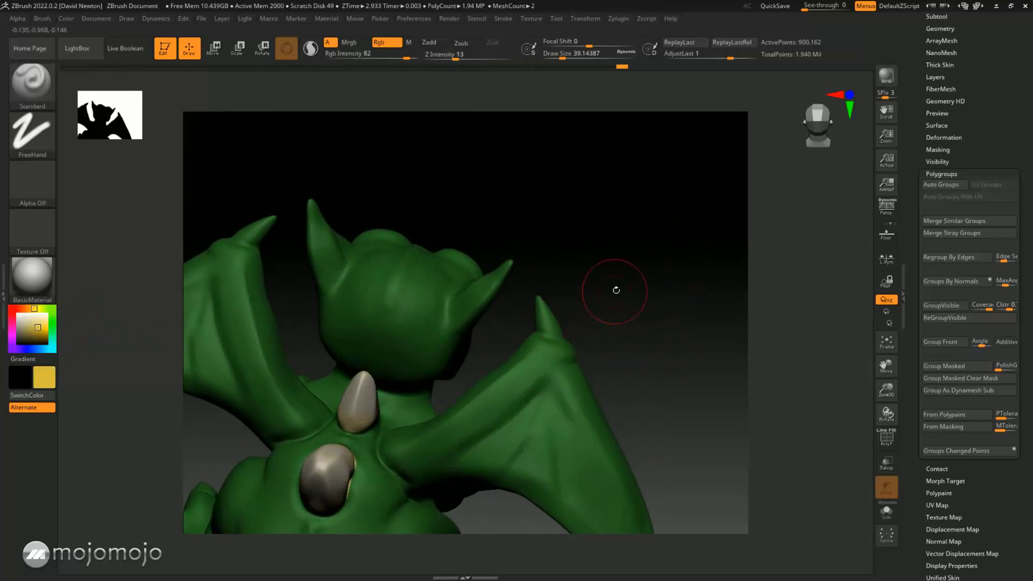
key(space)
drag(616, 292, 614, 290)
drag(539, 302, 554, 328)
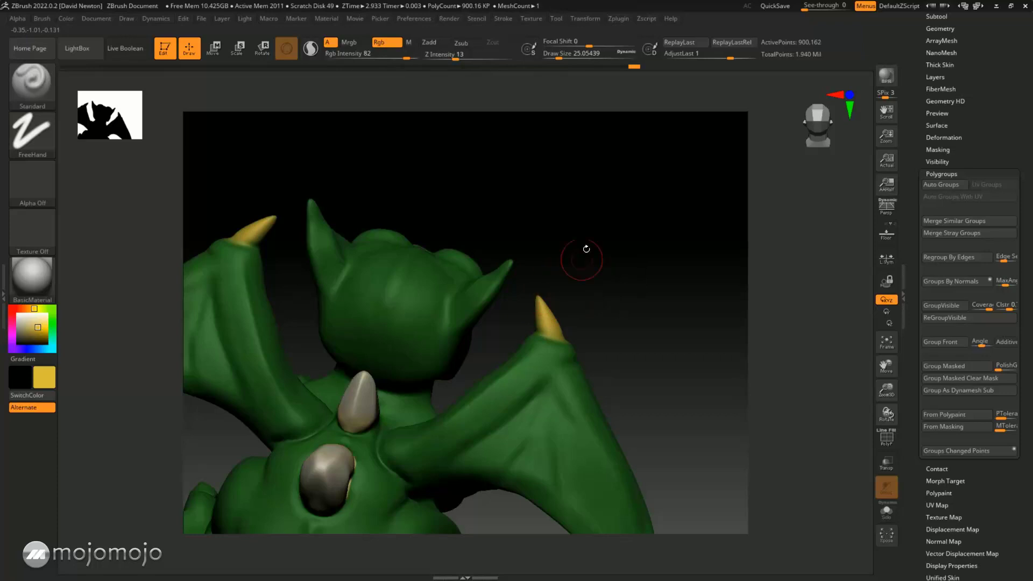
mouse_move(288, 205)
mouse_down()
mouse_move(600, 240)
mouse_move(263, 223)
mouse_up()
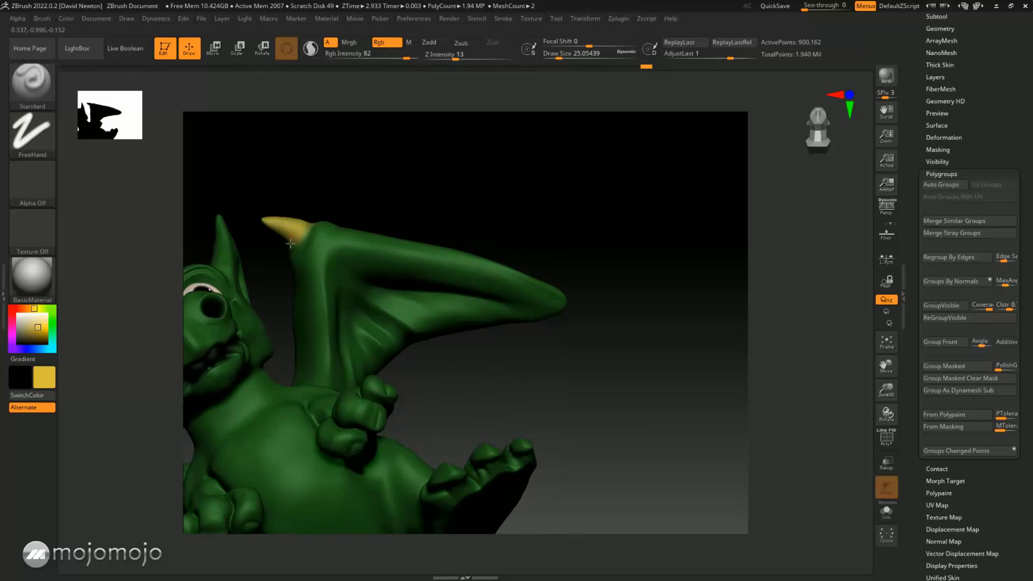
mouse_move(414, 175)
mouse_down()
mouse_move(508, 215)
mouse_move(401, 199)
mouse_up()
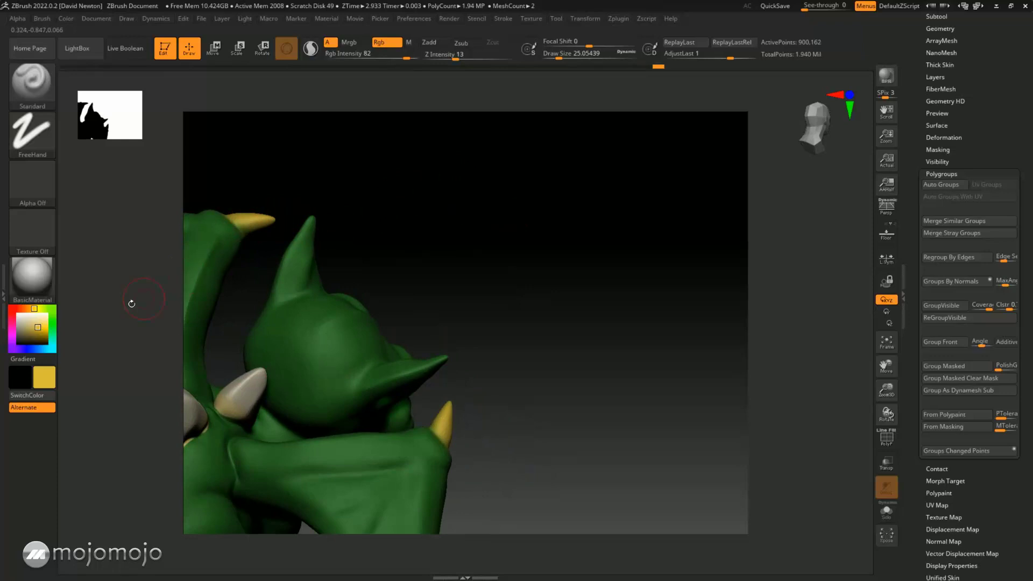
- Choose a pale beige colour and paint it over the tips of the wing claws
click(29, 320)
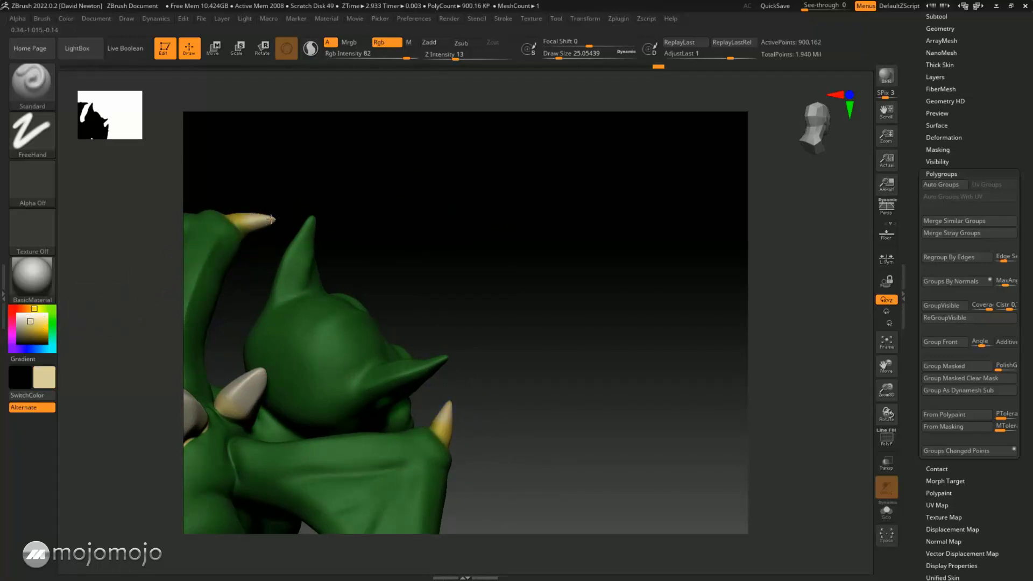
drag(521, 217, 391, 206)
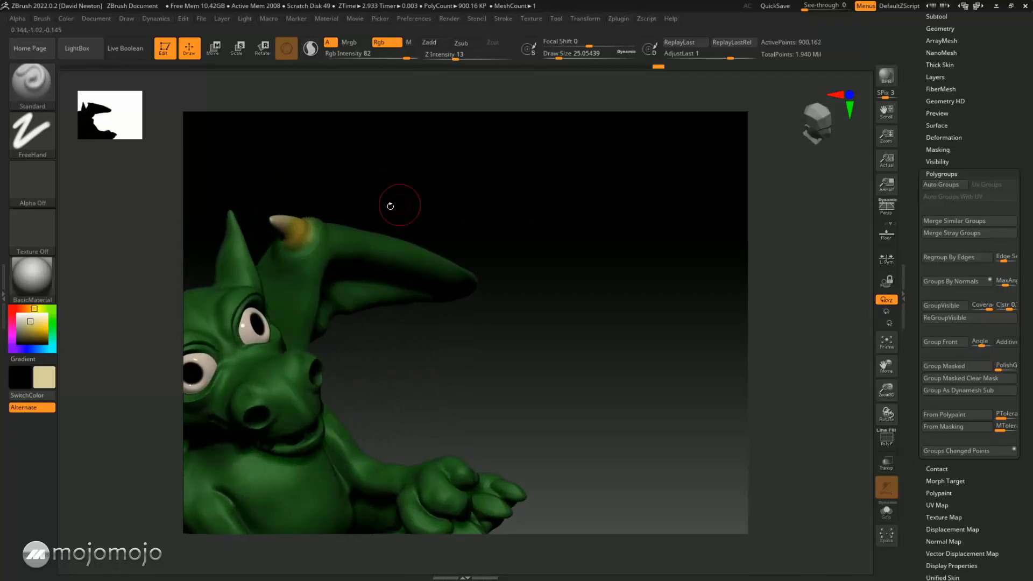
drag(540, 293, 597, 339)
alt+drag(598, 339, 615, 353)
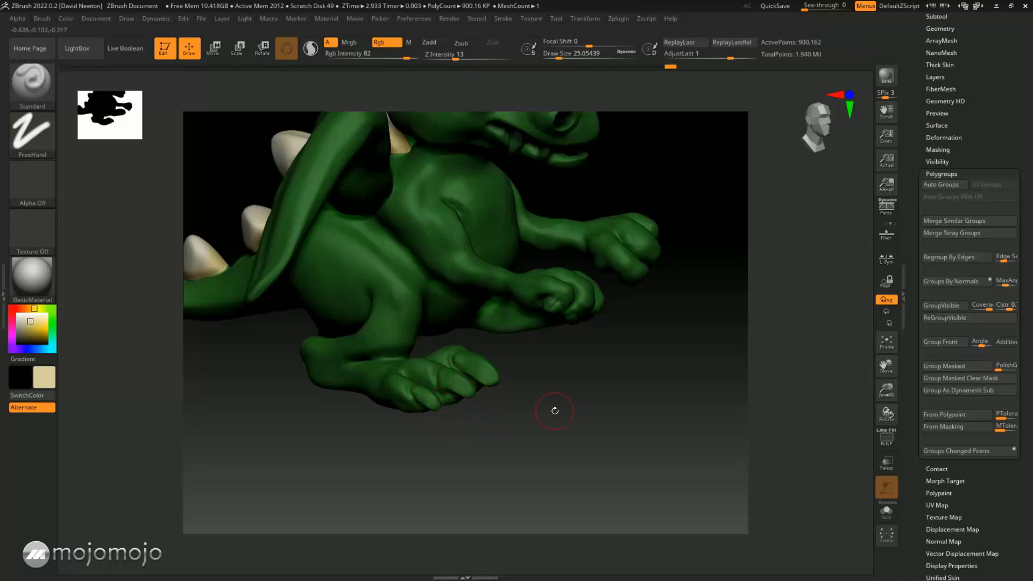
- Isolate the spike polygroup with the polyframe on, mask it, then show the whole dragon and turn the polyframe off
drag(660, 367, 669, 427)
click(887, 438)
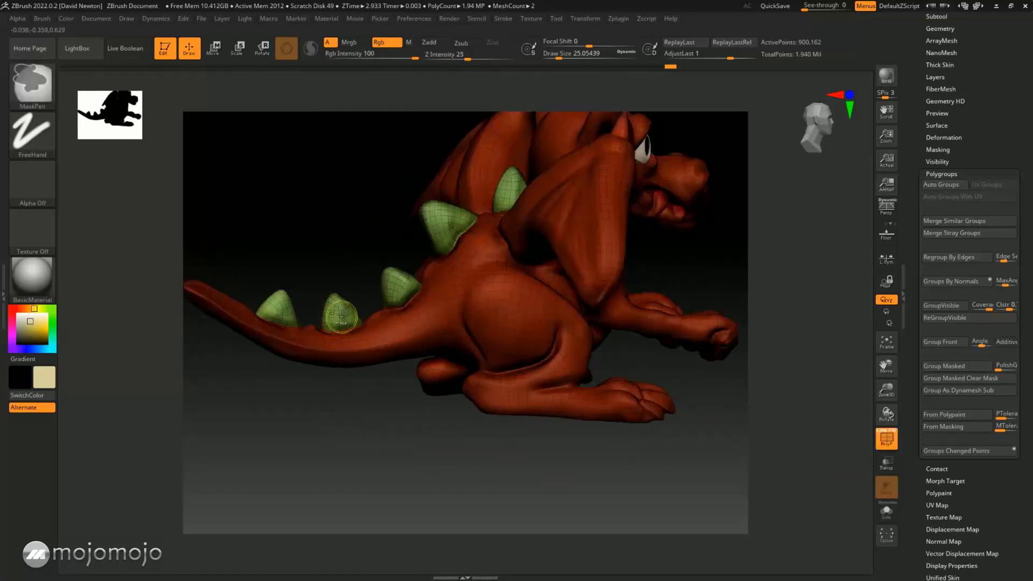
ctrl+shift+click(334, 317)
mouse_move(233, 139)
ctrl+mouse_down()
mouse_move(250, 160)
mouse_move(659, 410)
ctrl+mouse_up()
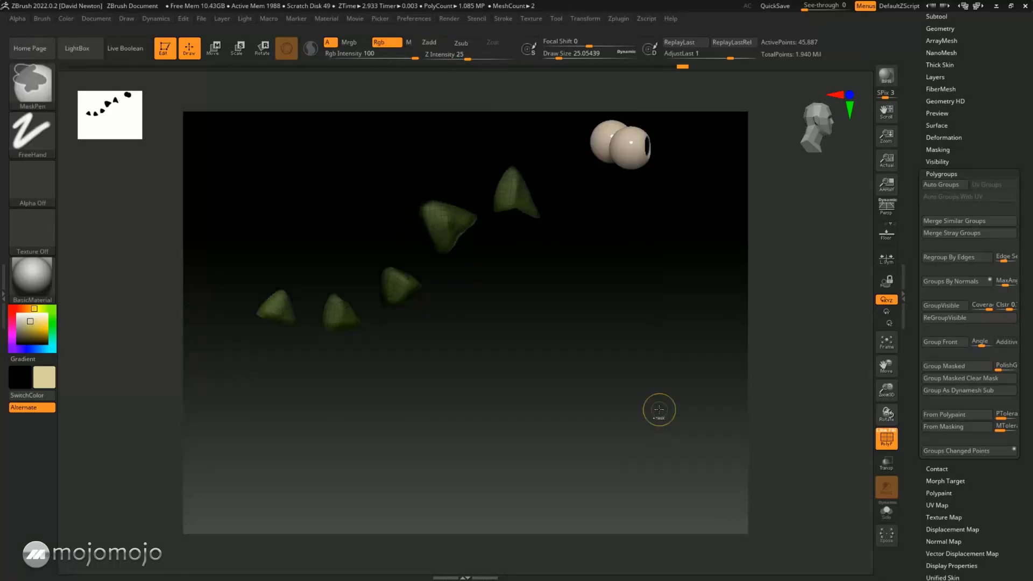
ctrl+shift+click(679, 365)
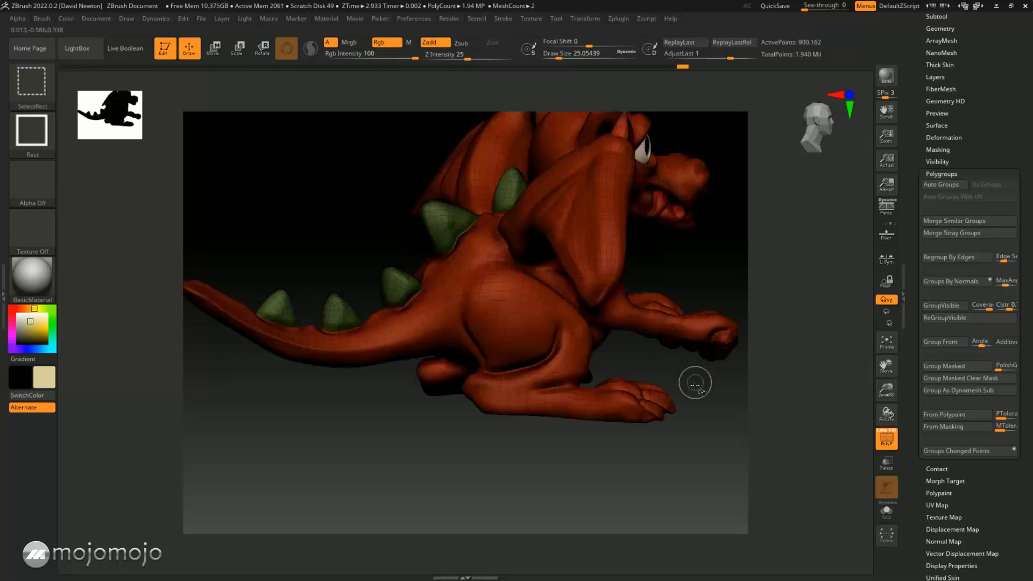
click(887, 440)
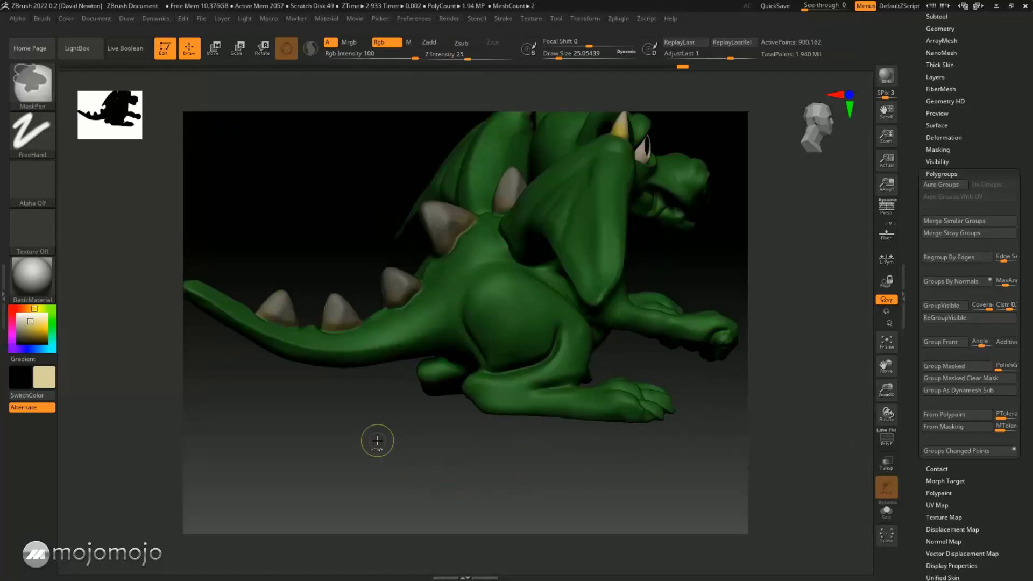
- Switch the mask between the spikes and the body by inverting it, and clear the mask
ctrl+click(376, 439)
ctrl+click(353, 442)
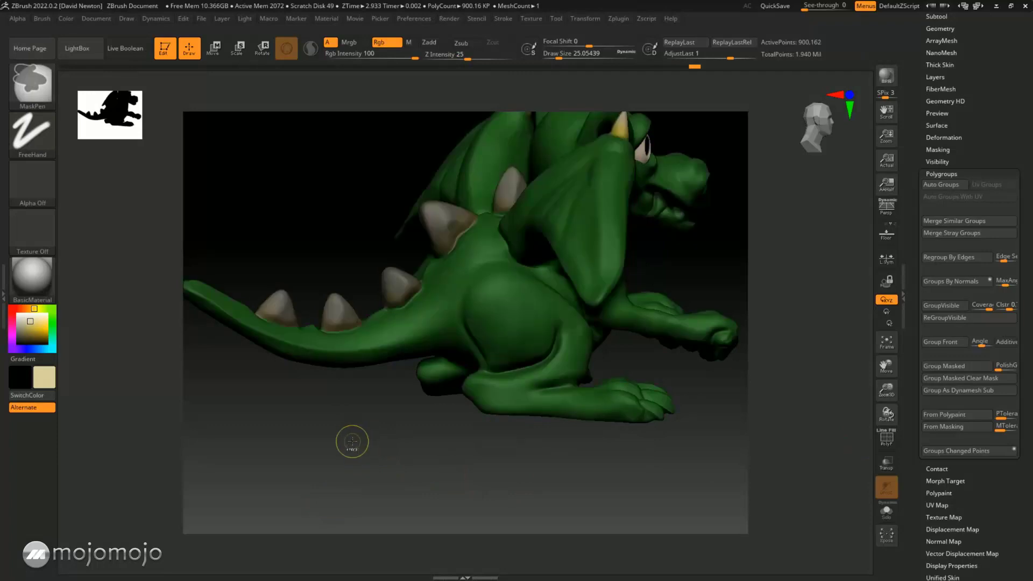
ctrl+click(317, 435)
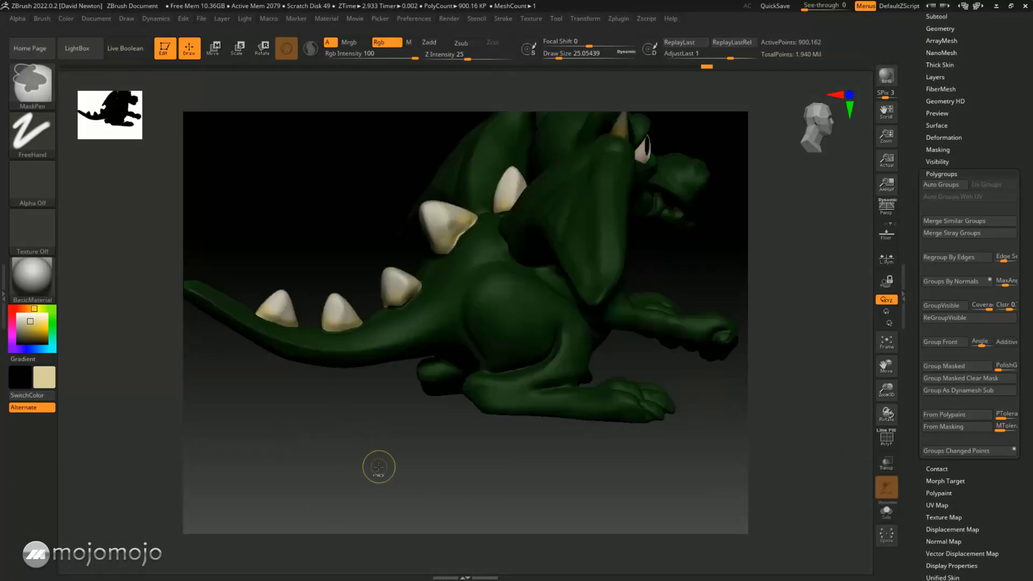
ctrl+click(336, 445)
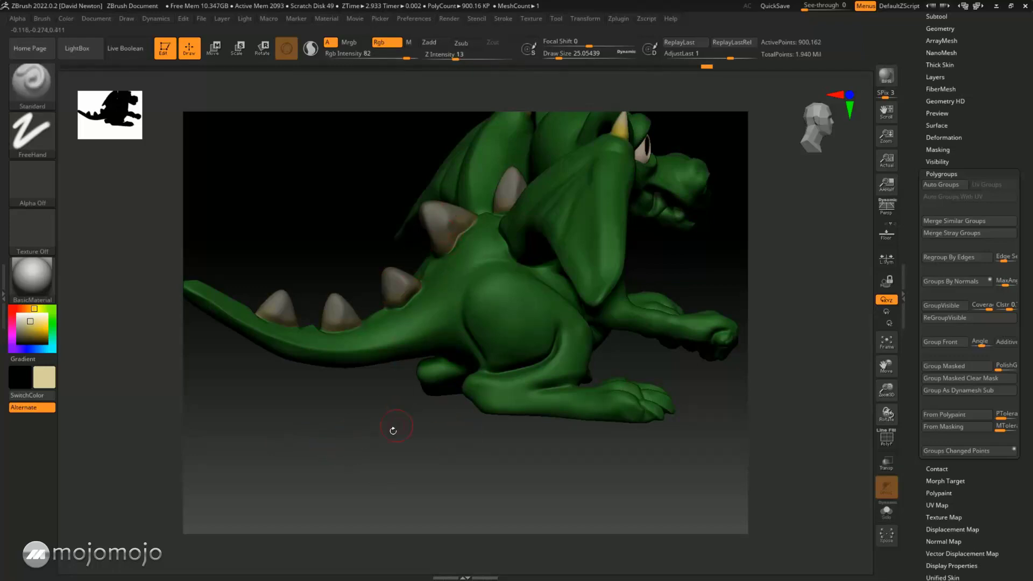
ctrl+drag(325, 420, 385, 460)
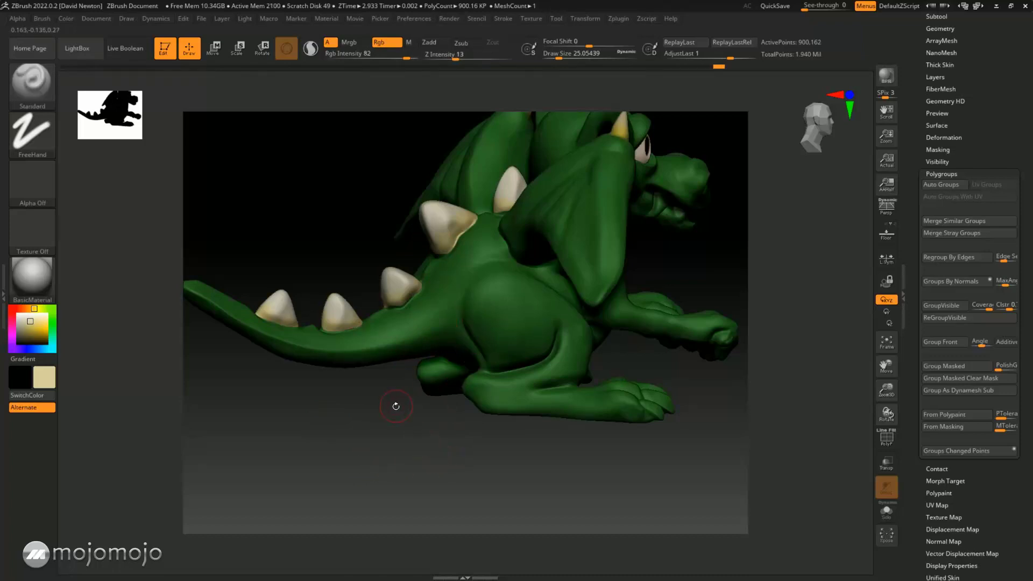
ctrl+drag(351, 406, 423, 478)
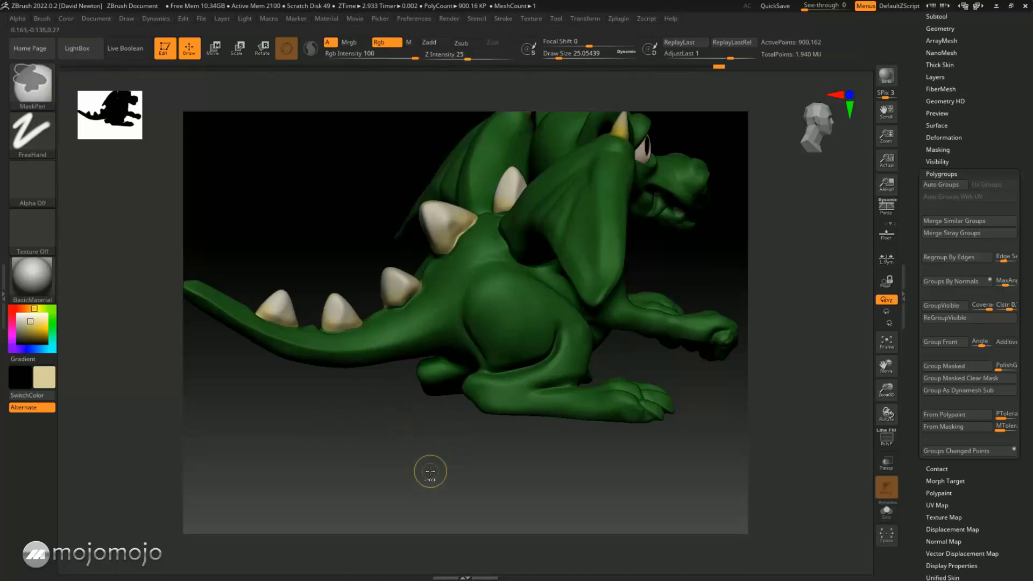
drag(618, 479, 606, 475)
alt+drag(544, 521, 523, 533)
drag(725, 395, 703, 369)
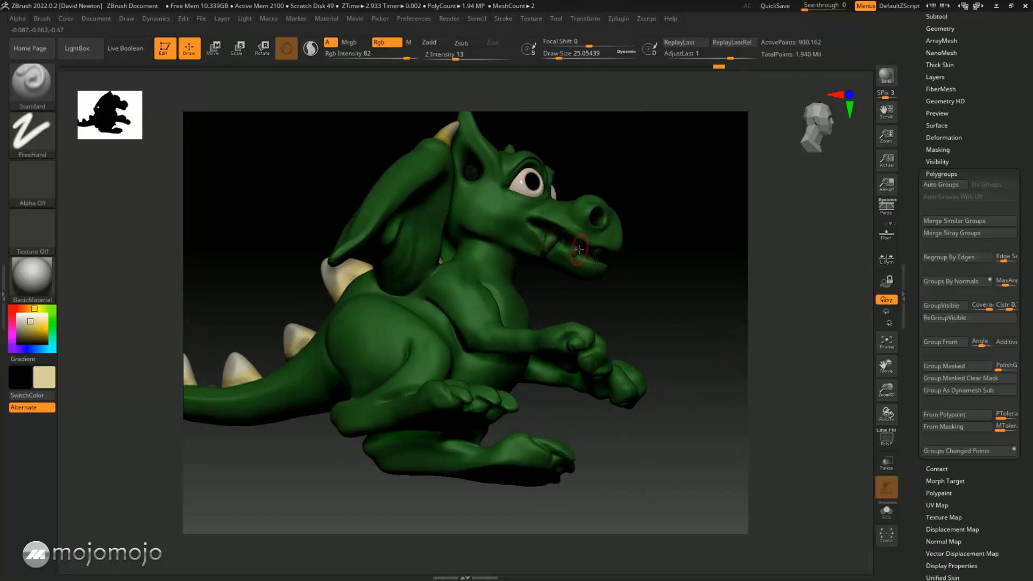
drag(677, 290, 600, 355)
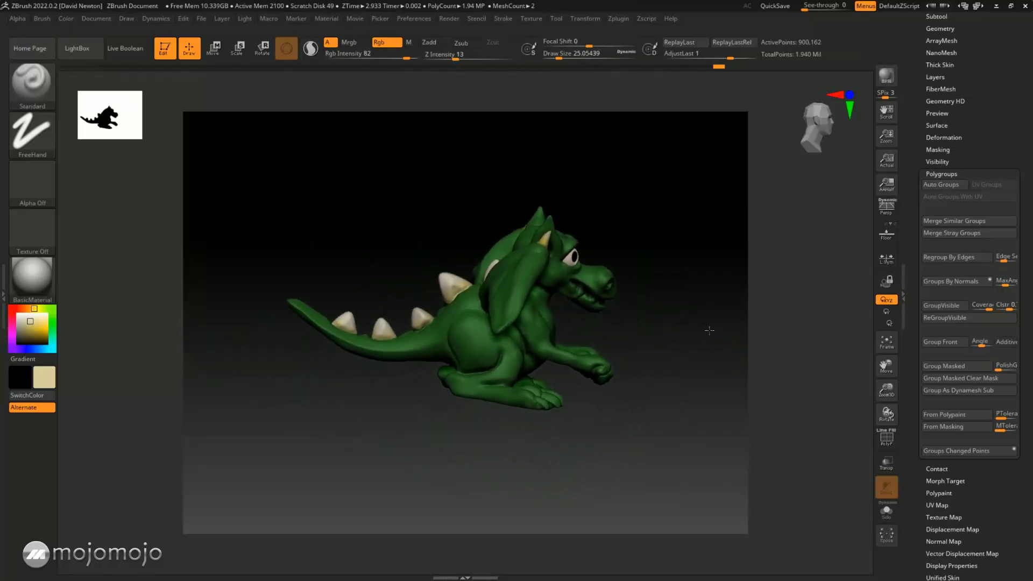
- Choose a pale grey-green paint colour
drag(687, 331, 708, 353)
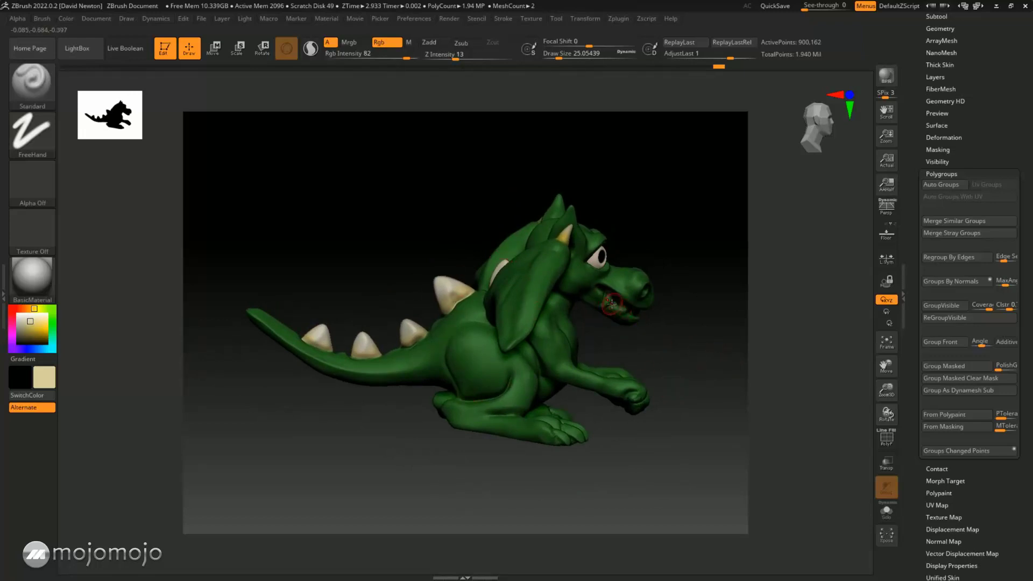
drag(709, 340, 678, 339)
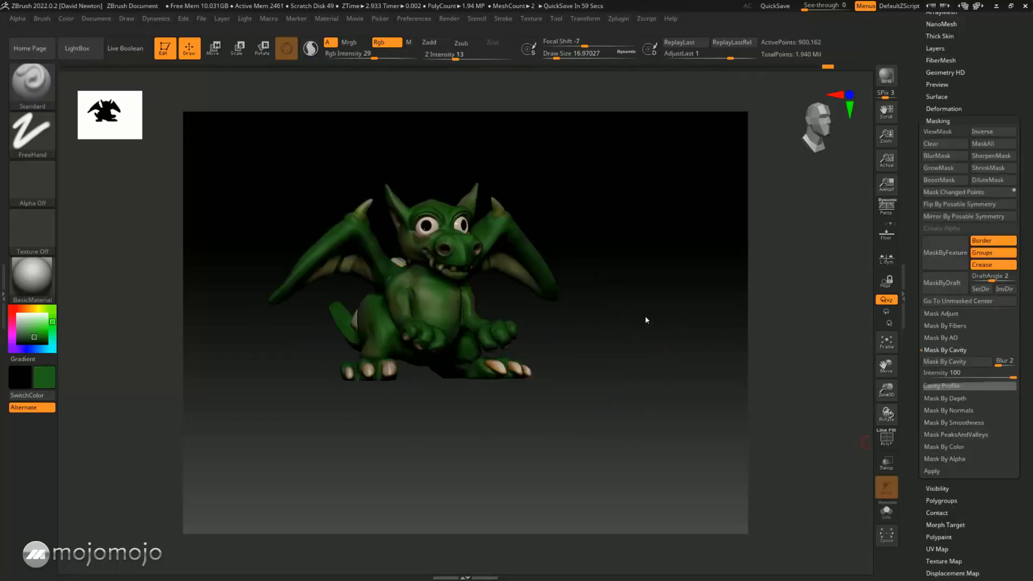
mouse_move(645, 316)
mouse_down()
mouse_move(658, 318)
mouse_move(653, 334)
mouse_move(645, 321)
mouse_move(661, 336)
mouse_move(713, 325)
mouse_move(679, 327)
mouse_up()
drag(40, 324, 26, 317)
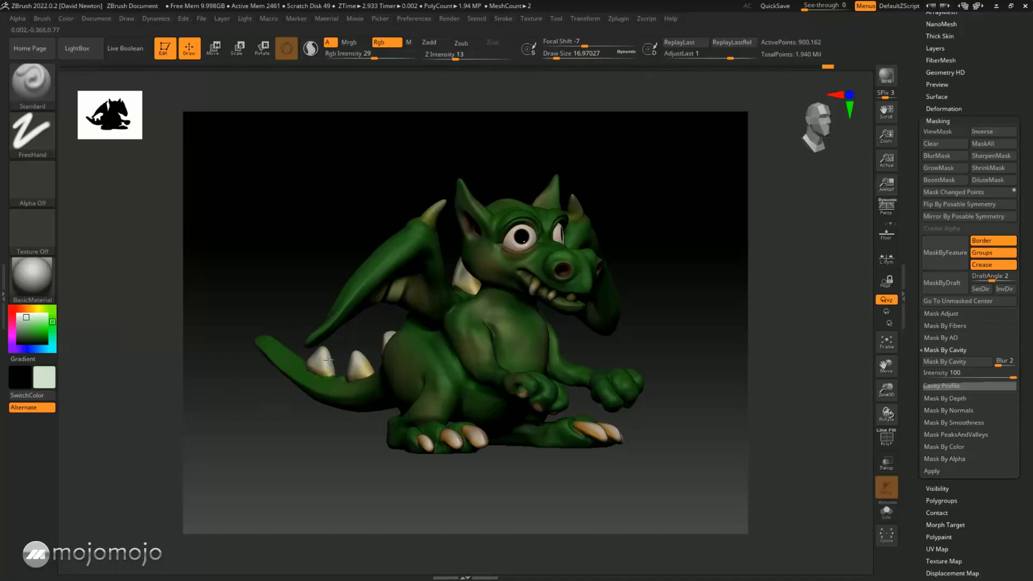
- Fill the whole dragon with the Flat Color material, using only the material channel at an intensity of 100
mouse_move(320, 450)
mouse_down()
mouse_move(371, 465)
mouse_move(333, 464)
mouse_up()
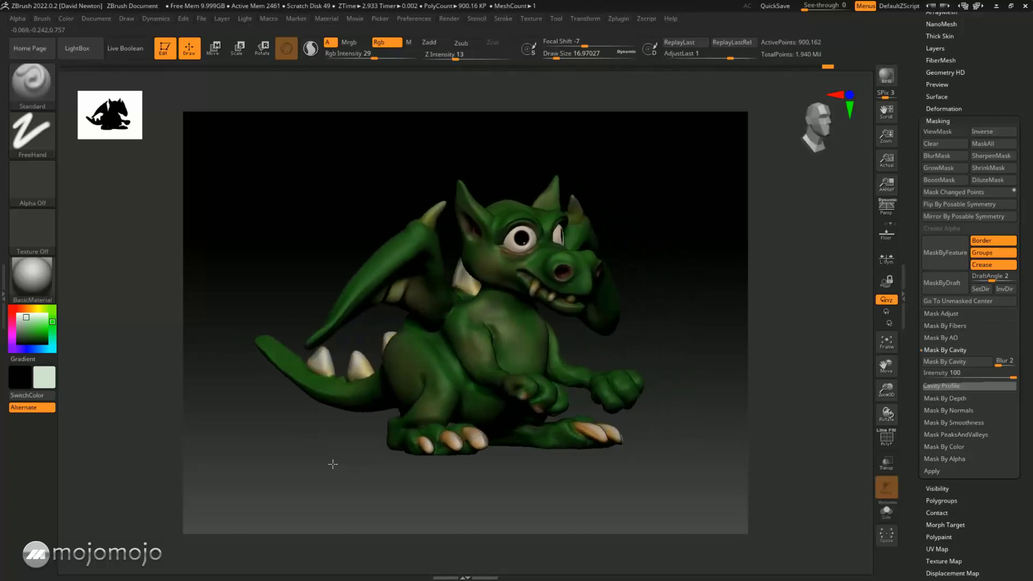
drag(588, 482, 705, 481)
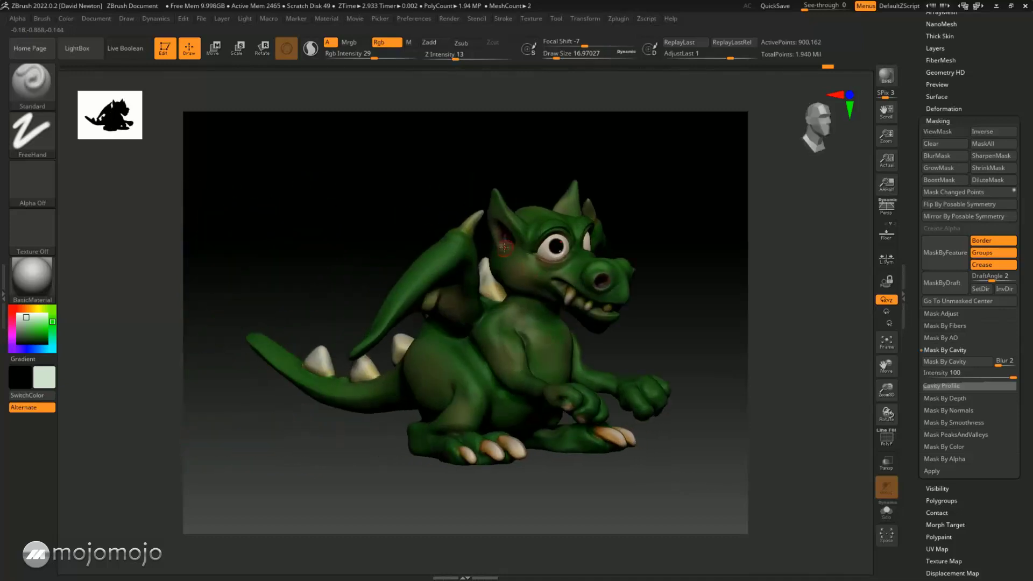
click(379, 42)
click(411, 43)
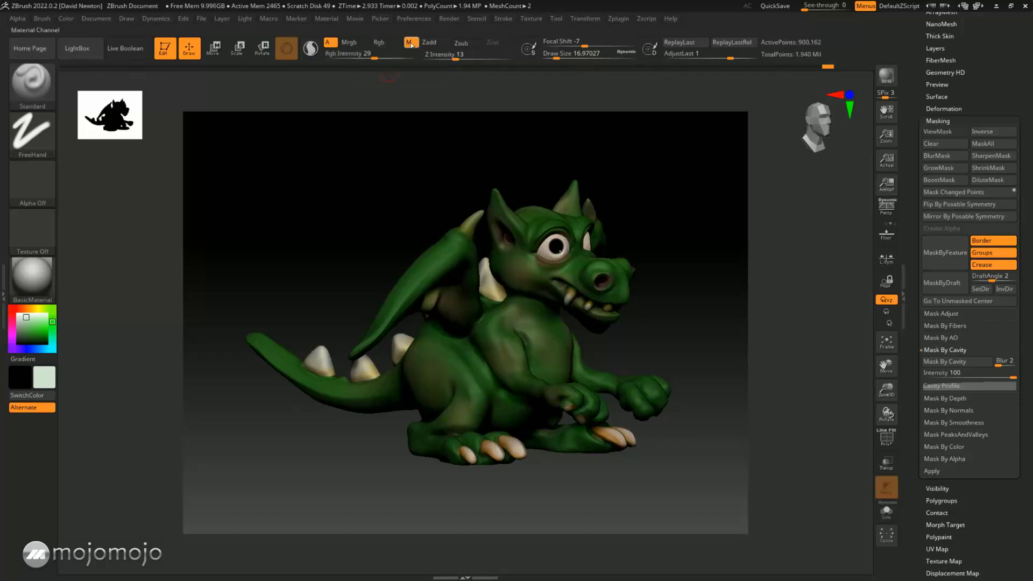
click(35, 280)
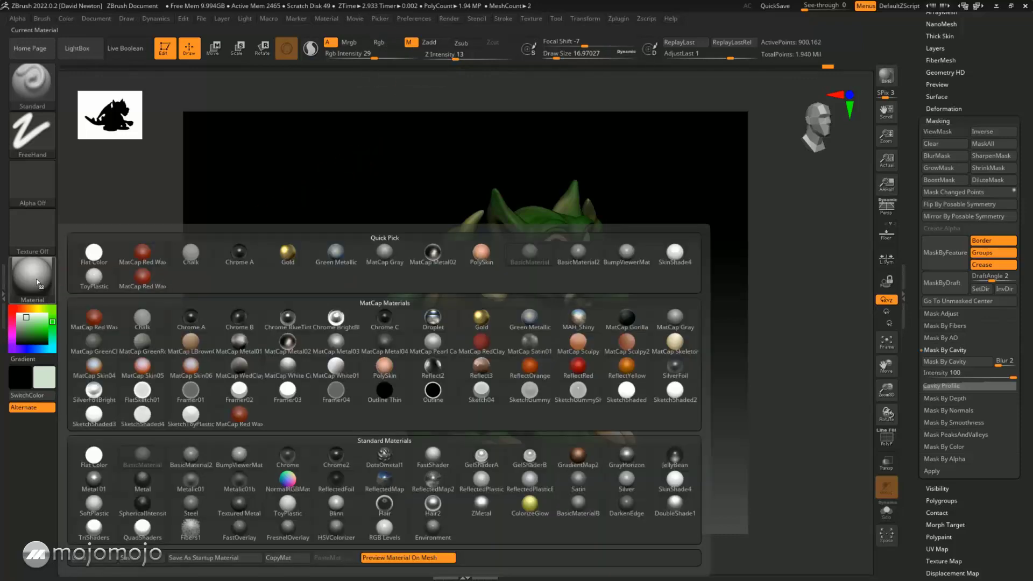
click(94, 457)
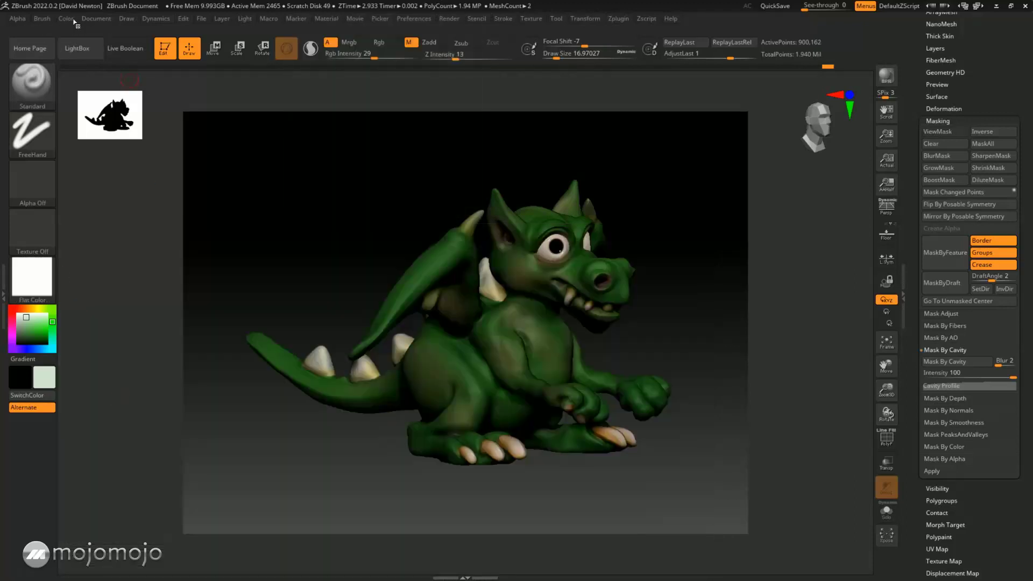
click(415, 56)
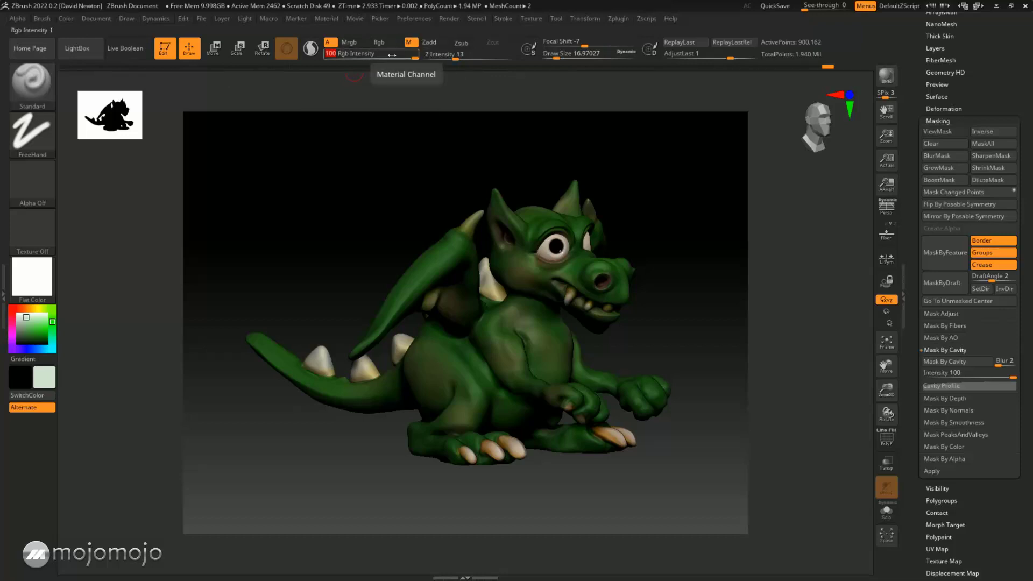
click(68, 20)
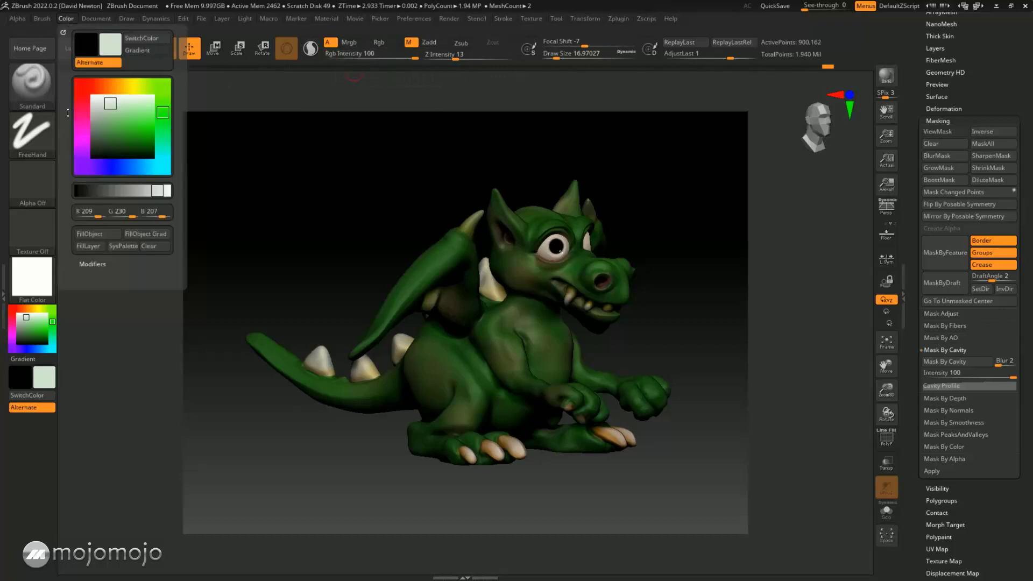
click(87, 245)
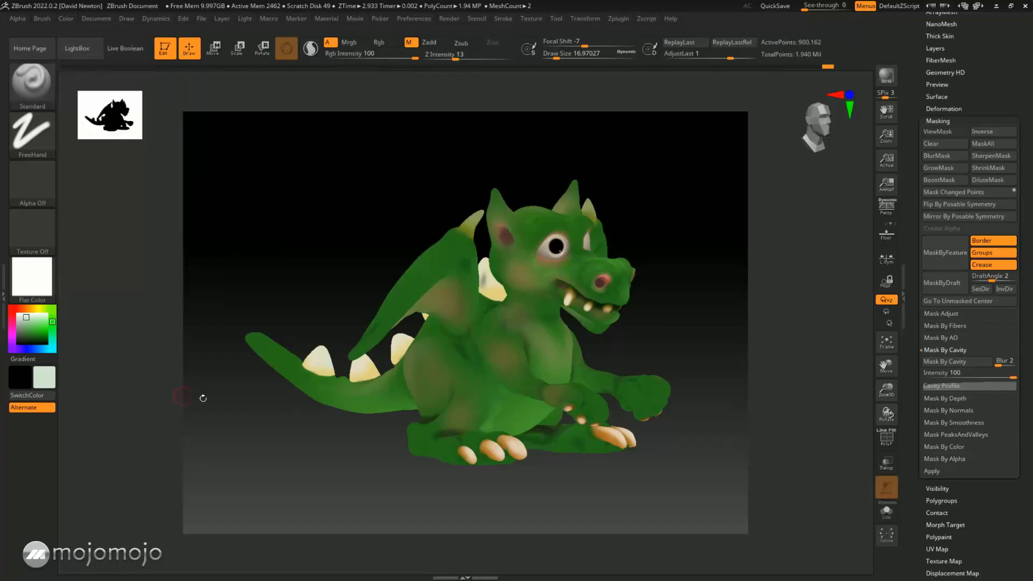
- Try the BasicMaterial2, BumpViewerMaterial and FastShader materials on the painted dragon
click(25, 277)
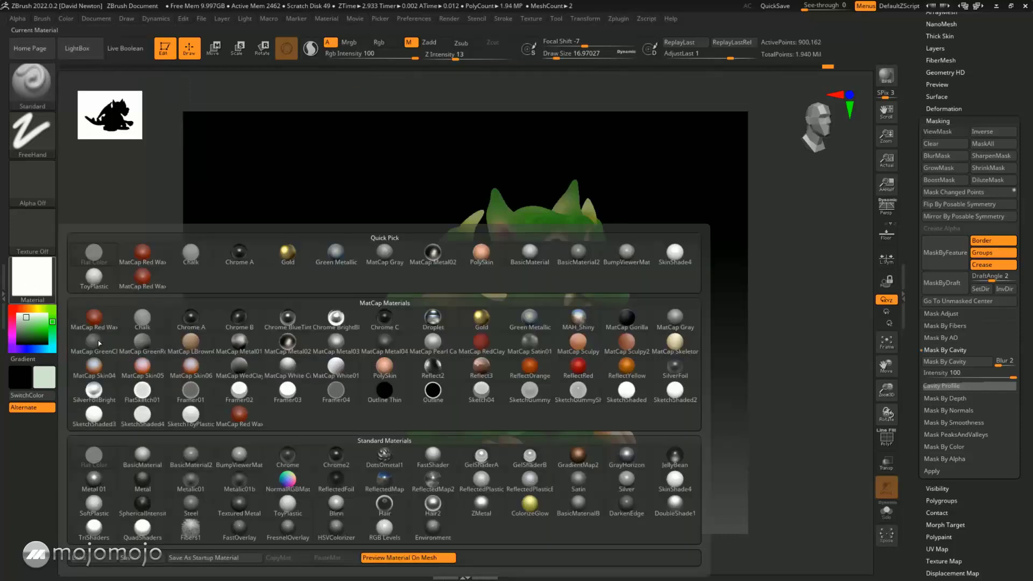
click(190, 453)
click(32, 277)
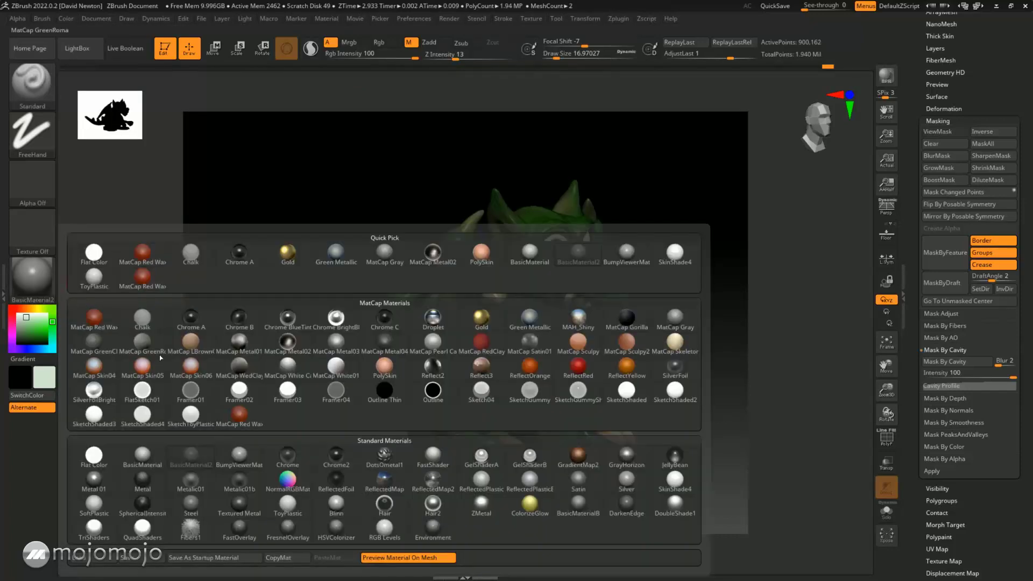
click(247, 459)
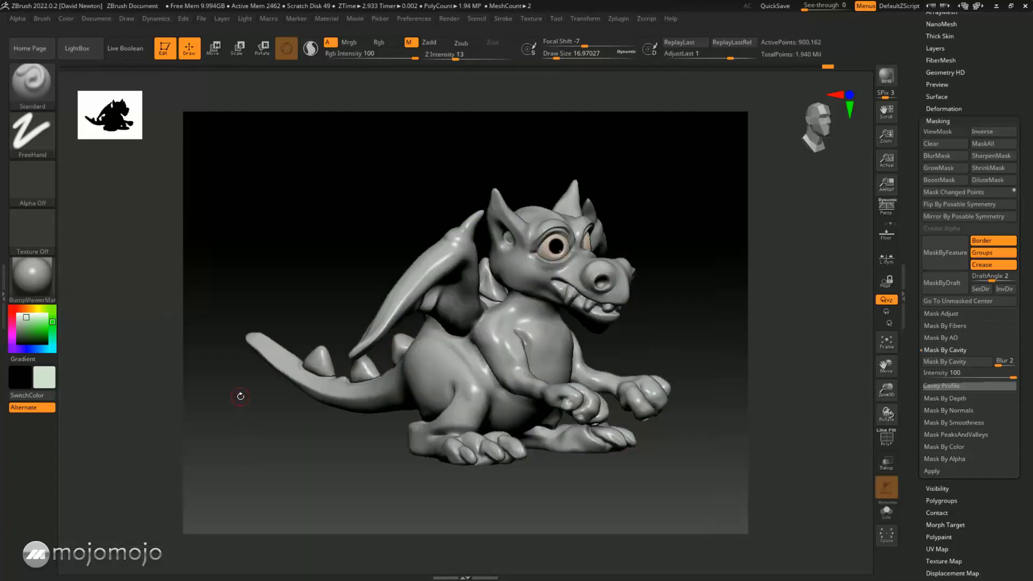
click(42, 285)
click(428, 458)
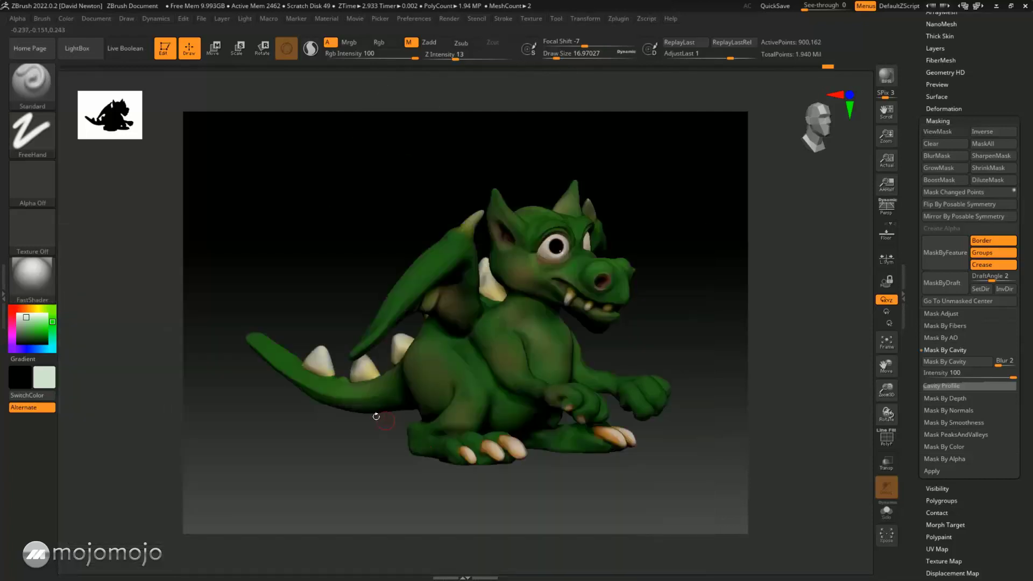
- Try the MatCap White Cavity and SoftPlastic materials on the painted dragon
click(41, 278)
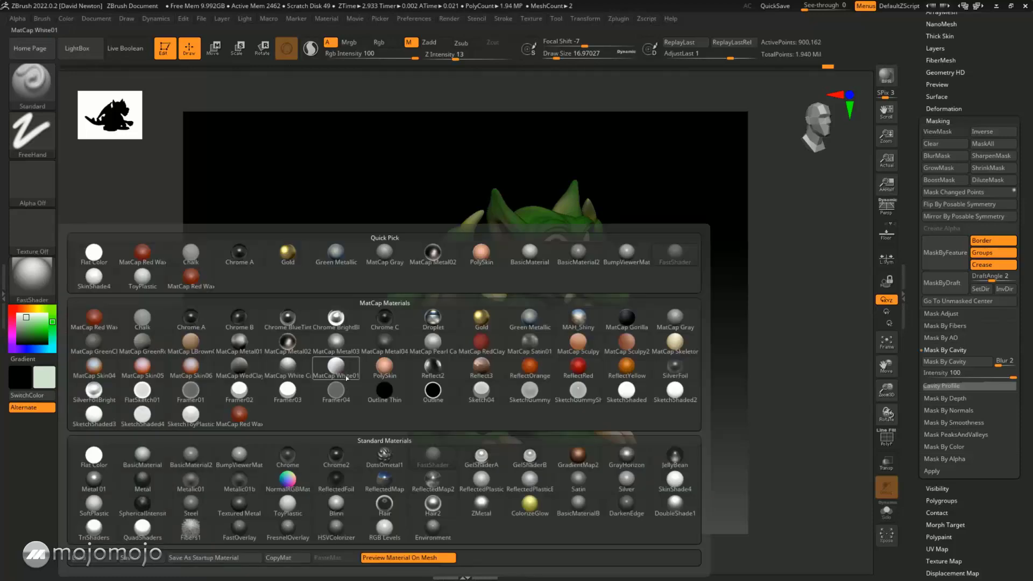
click(291, 371)
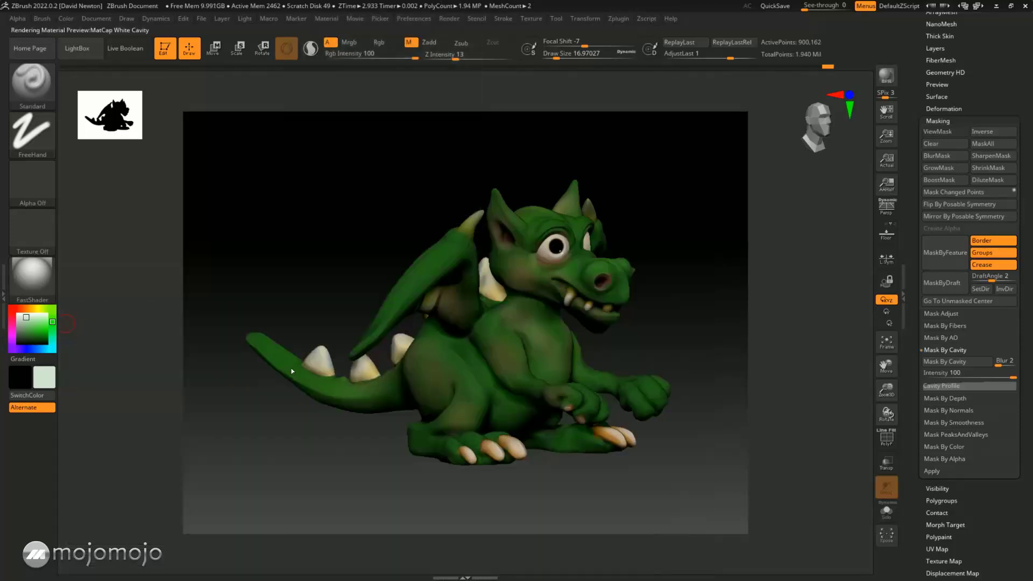
click(43, 283)
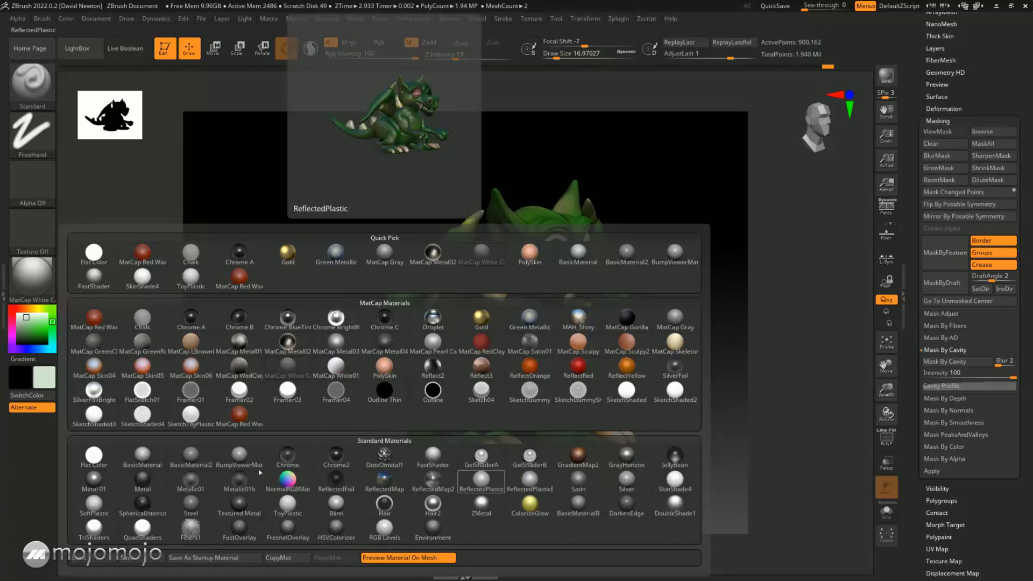
click(99, 501)
drag(333, 486, 163, 431)
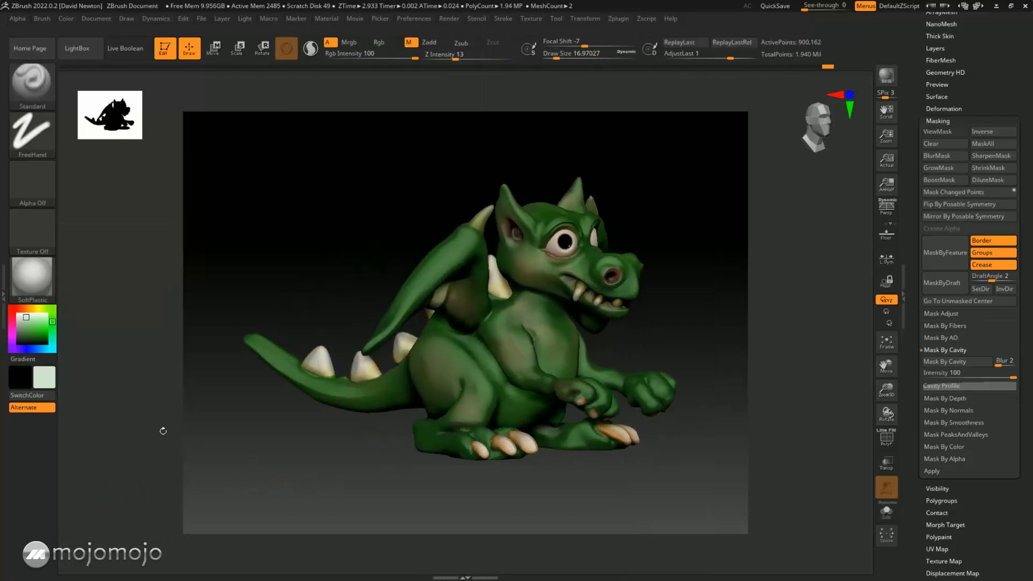
- Select BasicMaterial and fill the whole dragon with it
click(32, 278)
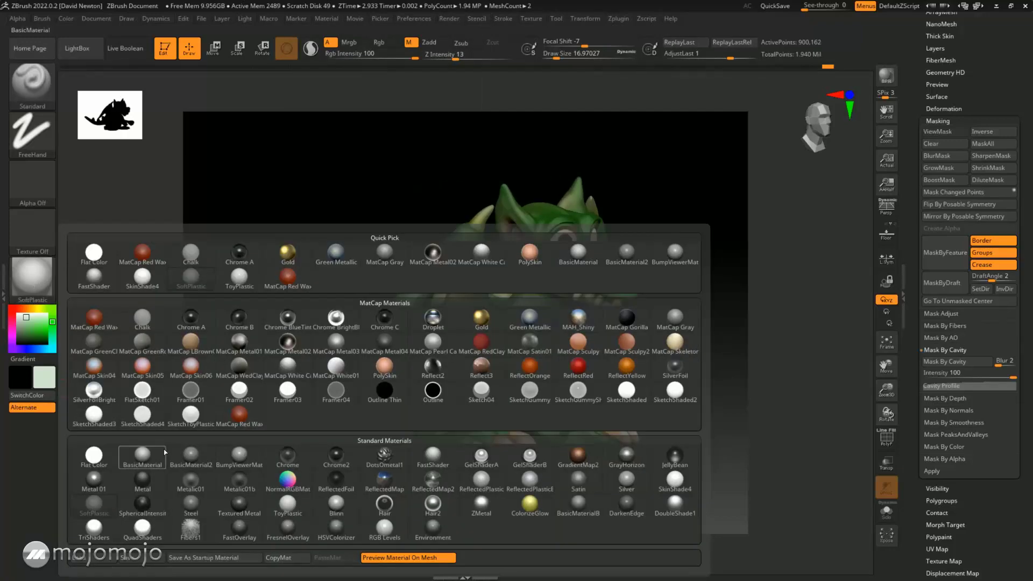
click(143, 457)
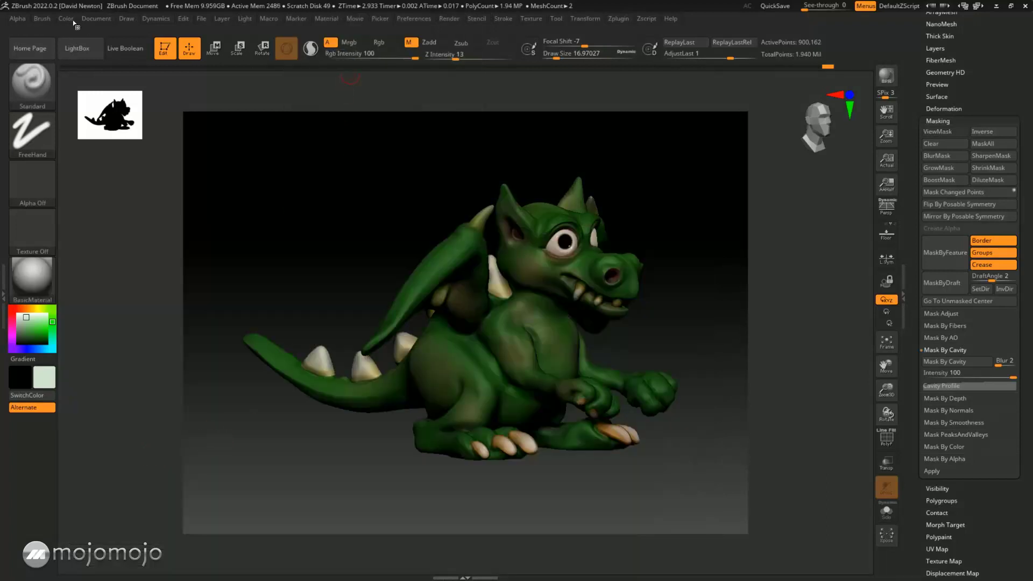
mouse_move(66, 21)
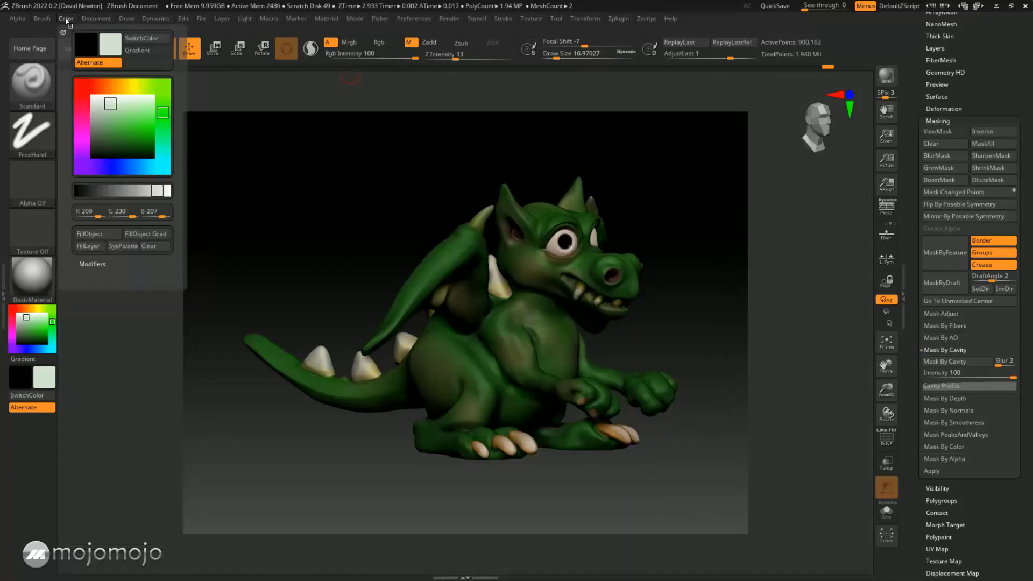
click(92, 235)
- Lower the dragon's mesh to subdivision level 1
drag(646, 503, 646, 477)
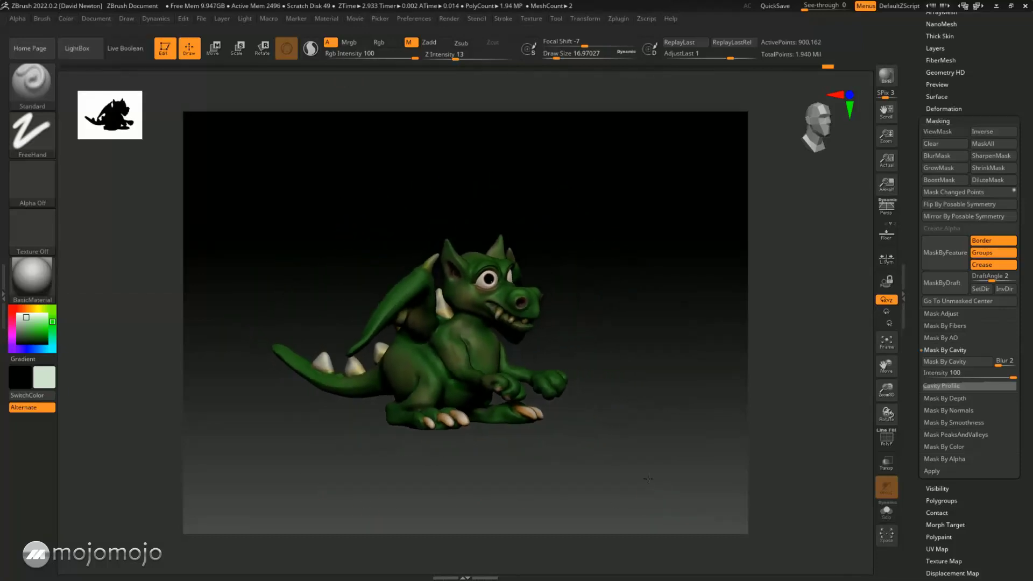
scroll(964, 90, up, 3)
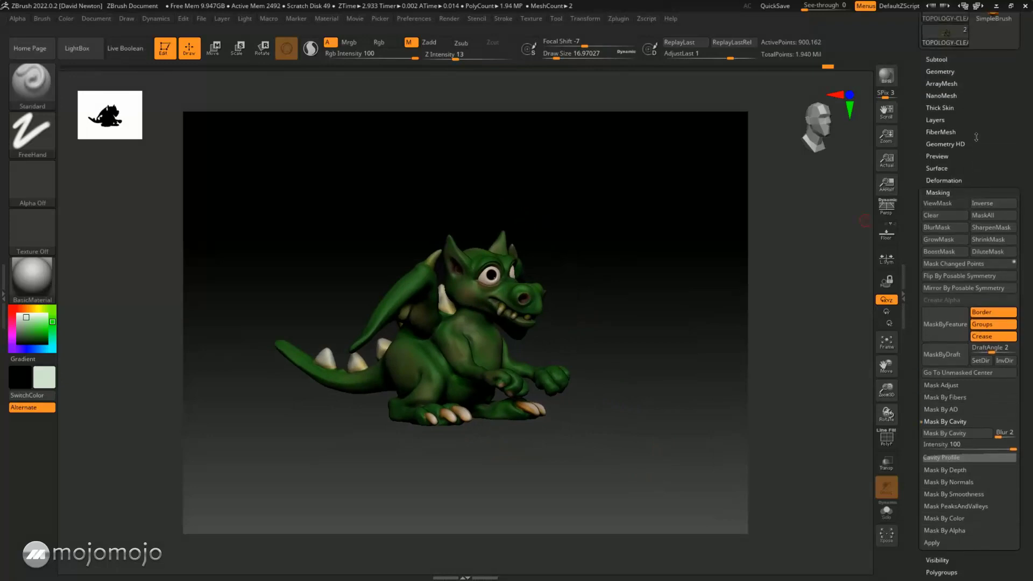
click(941, 88)
click(927, 101)
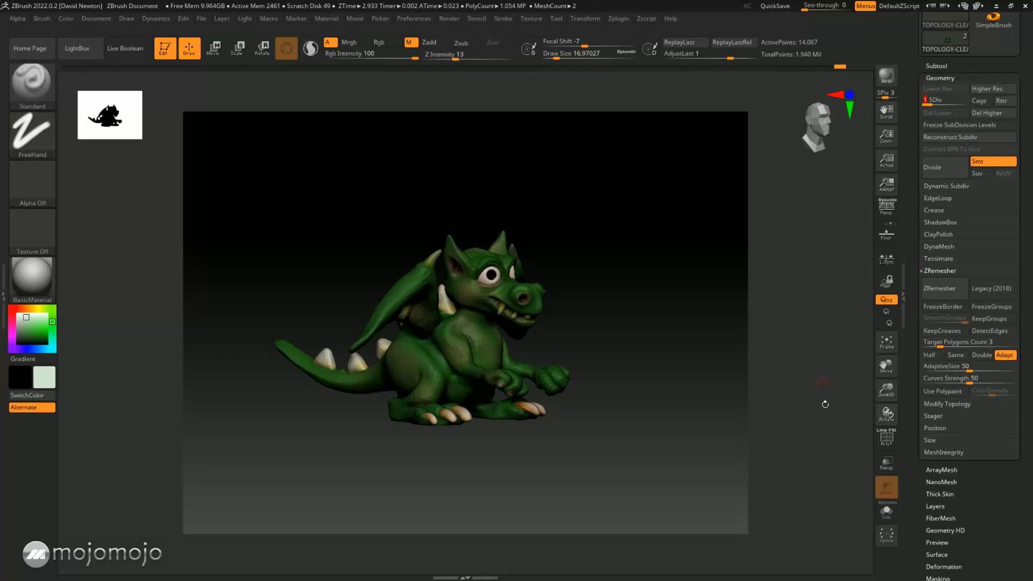
drag(738, 424, 728, 424)
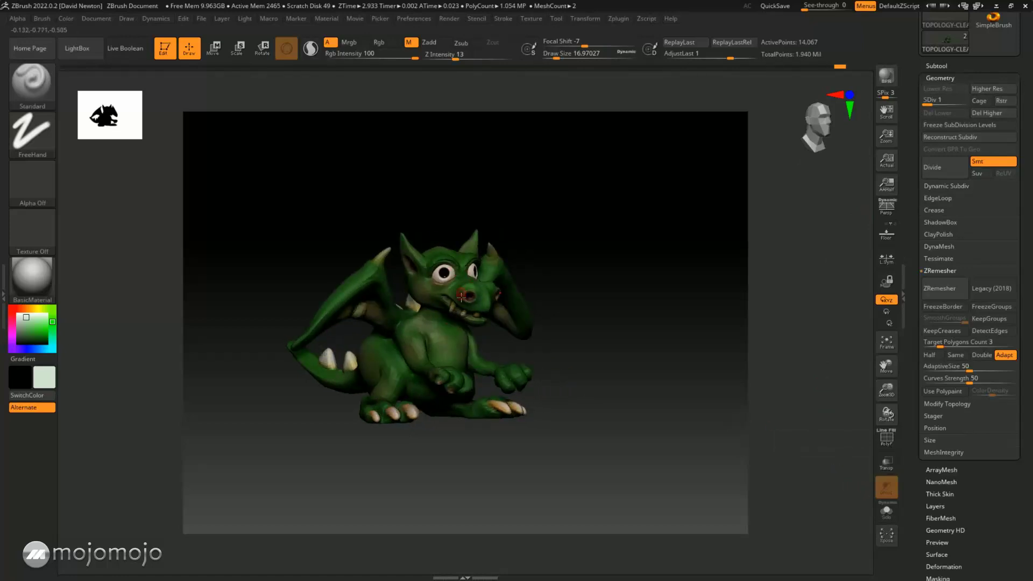
drag(354, 411, 630, 431)
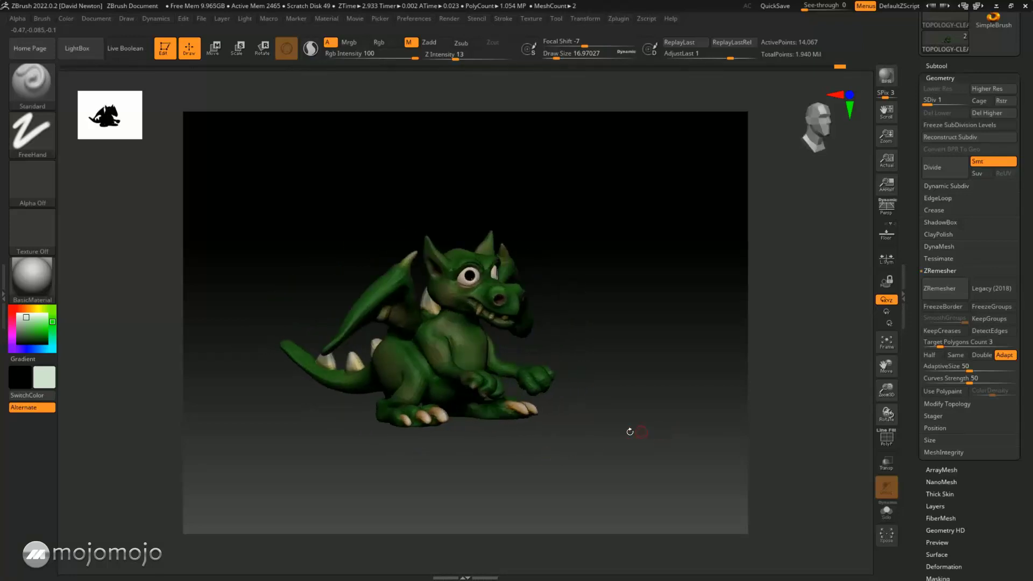
- Turn on the polyframe to examine the dragon's base topology and spike polygroups from all sides, and turn it off again
click(887, 439)
drag(671, 351, 700, 372)
drag(729, 340, 773, 361)
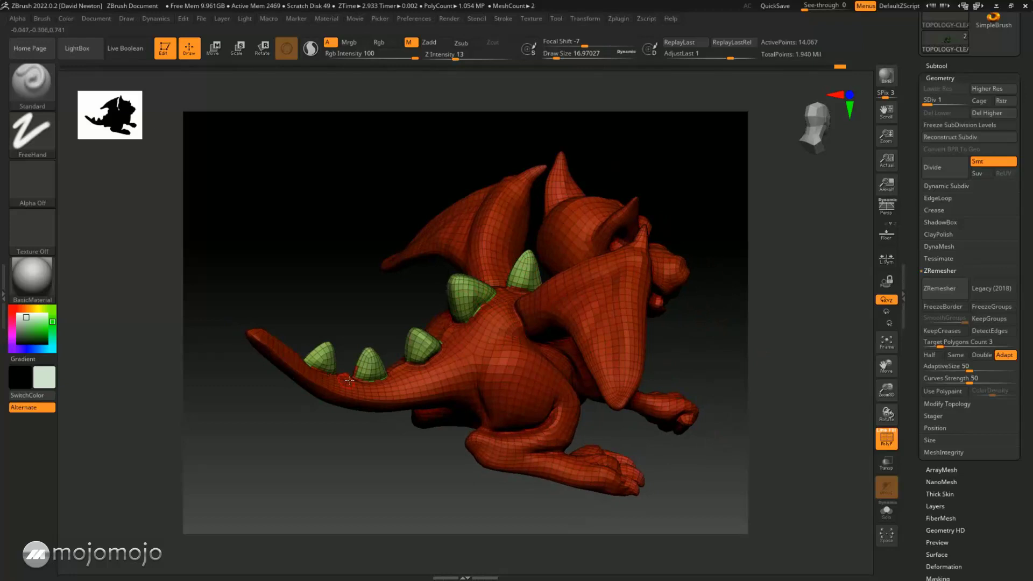
drag(693, 369, 515, 289)
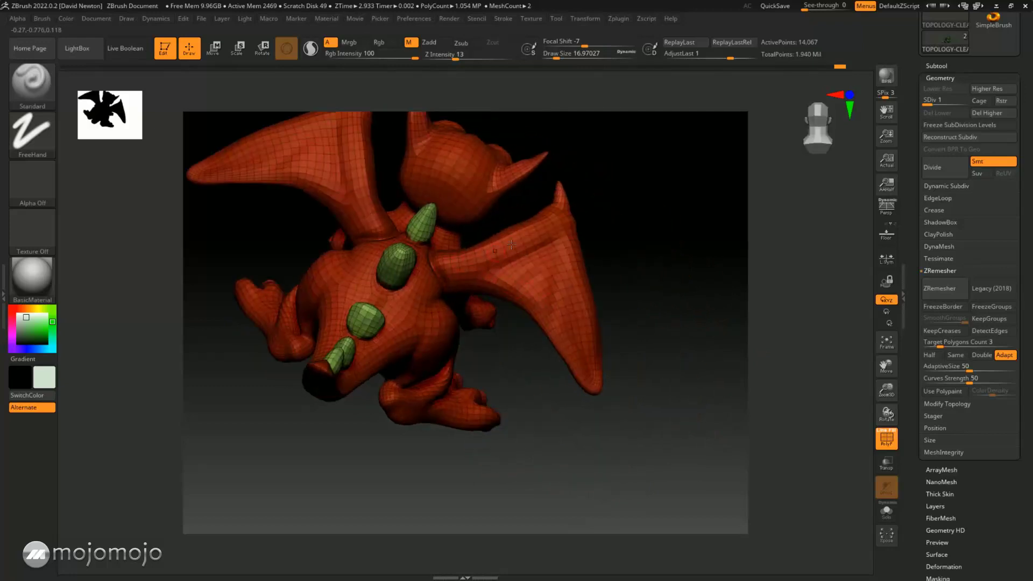
drag(650, 360, 669, 420)
drag(695, 483, 666, 420)
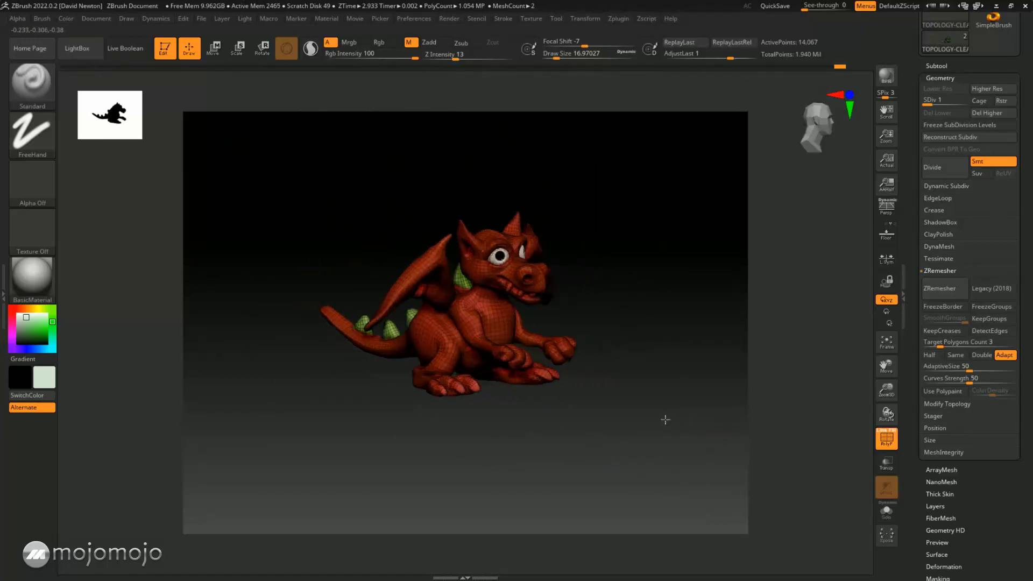
click(886, 439)
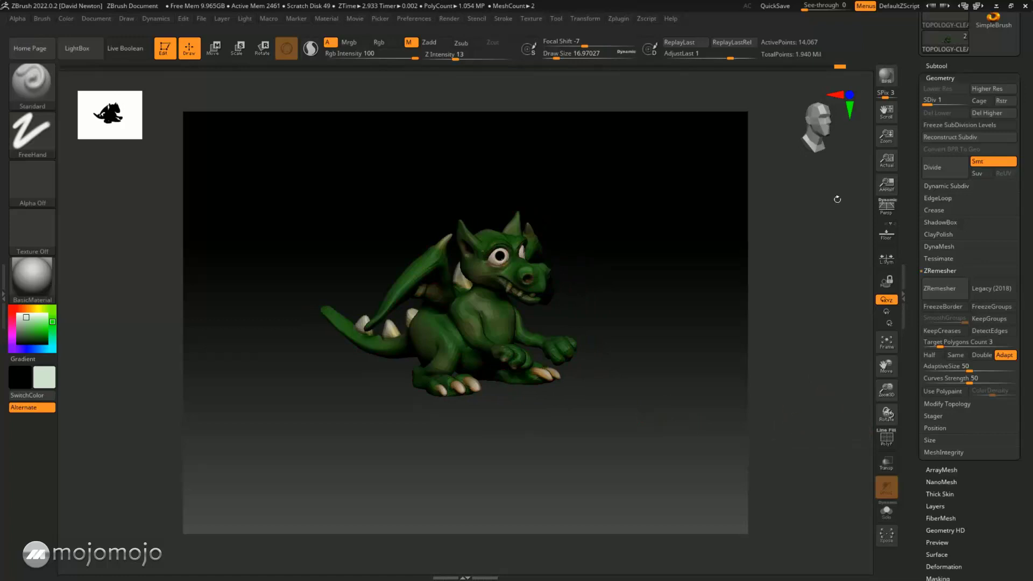
- Raise the dragon's mesh to subdivision level 4
drag(931, 101, 962, 103)
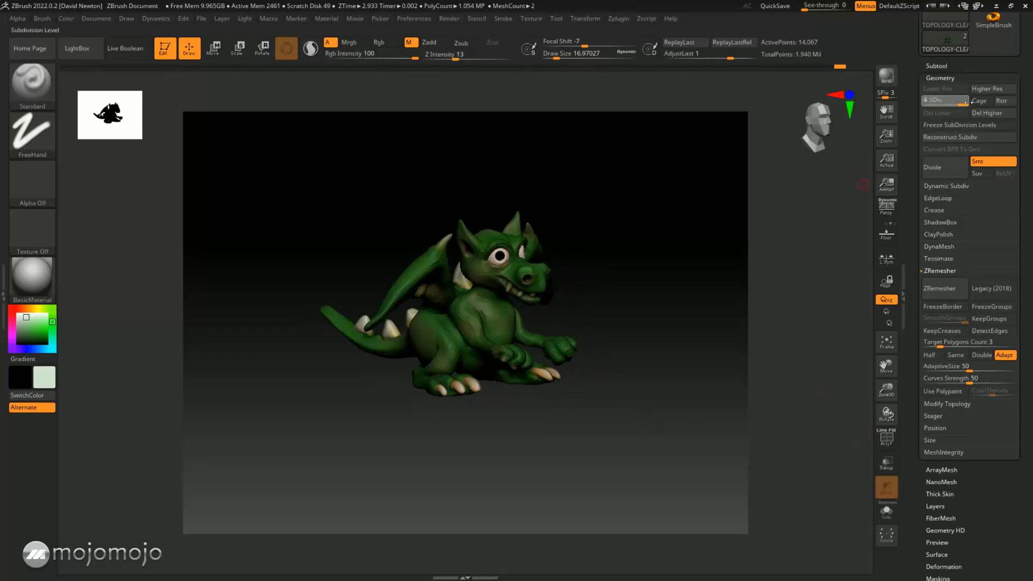
alt+drag(655, 284, 662, 315)
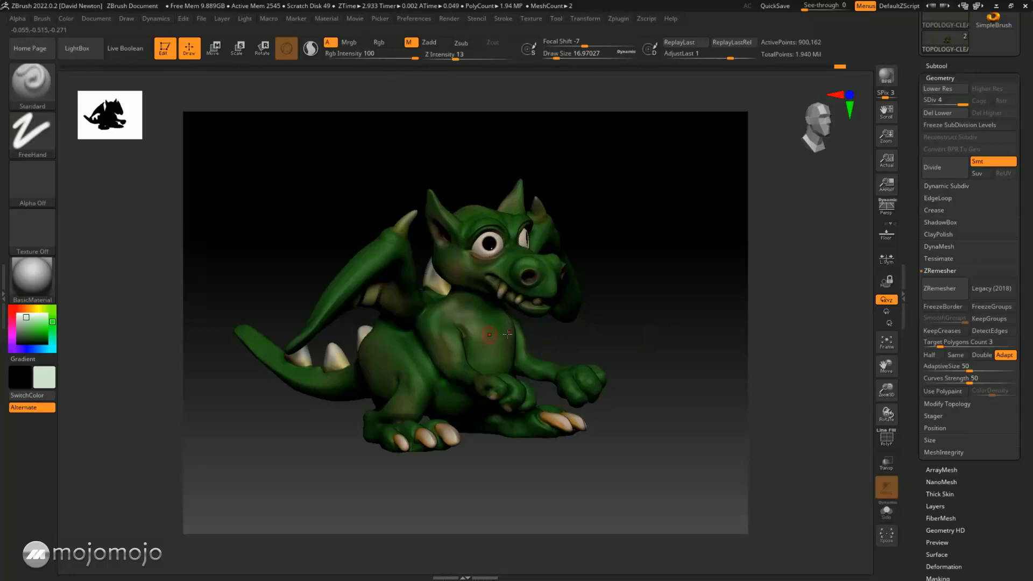
shift+drag(653, 308, 652, 307)
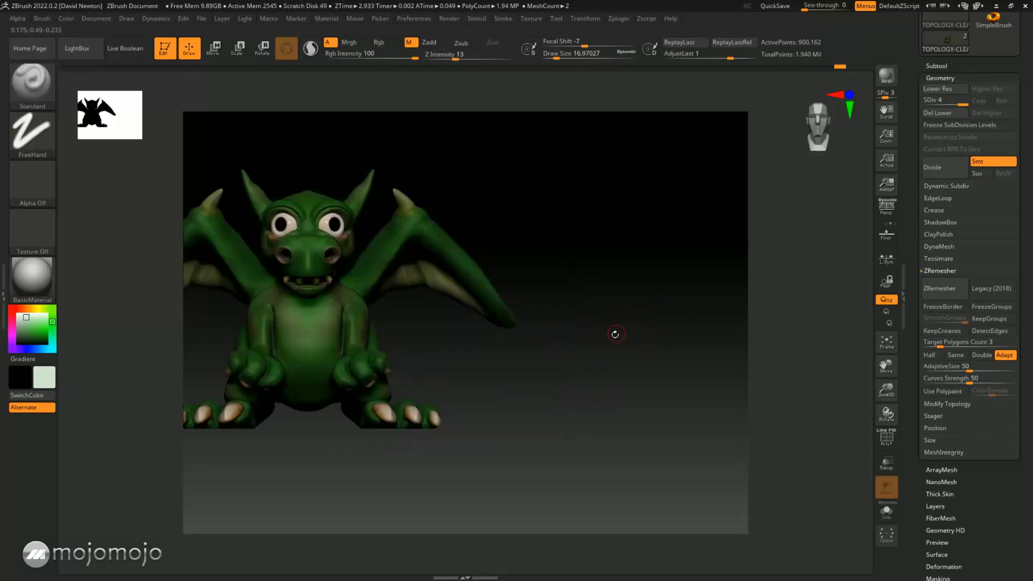